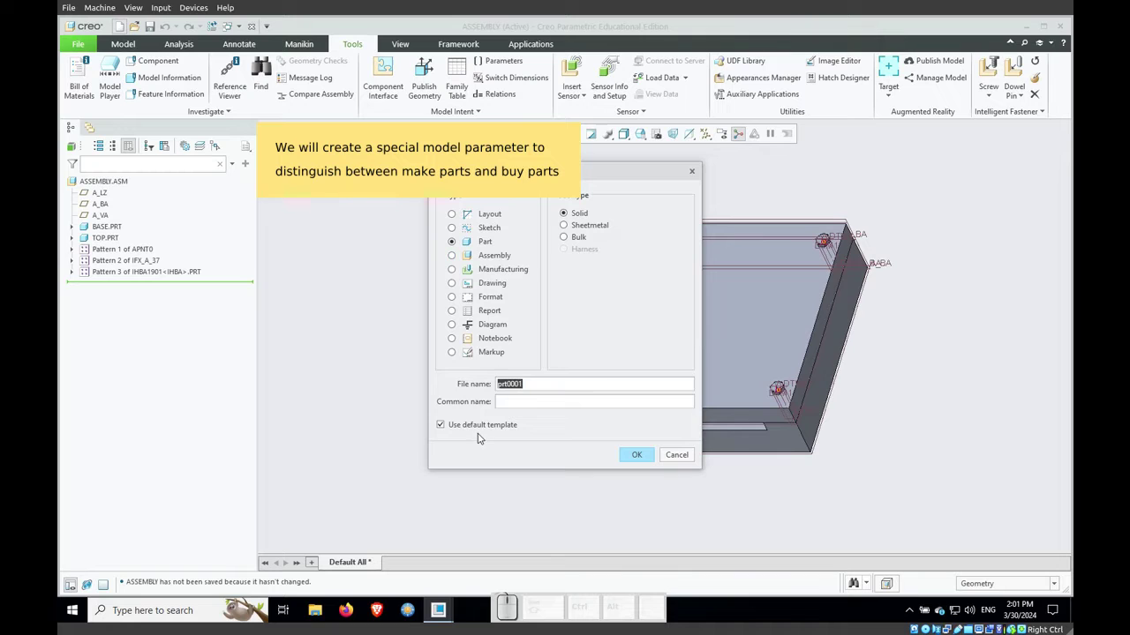
# Step: Start a new part without the default template, view the template's MAAKDEEL and MATERIAAL parameters, and cancel the creation
pyautogui.click(475, 431)
pyautogui.click(635, 454)
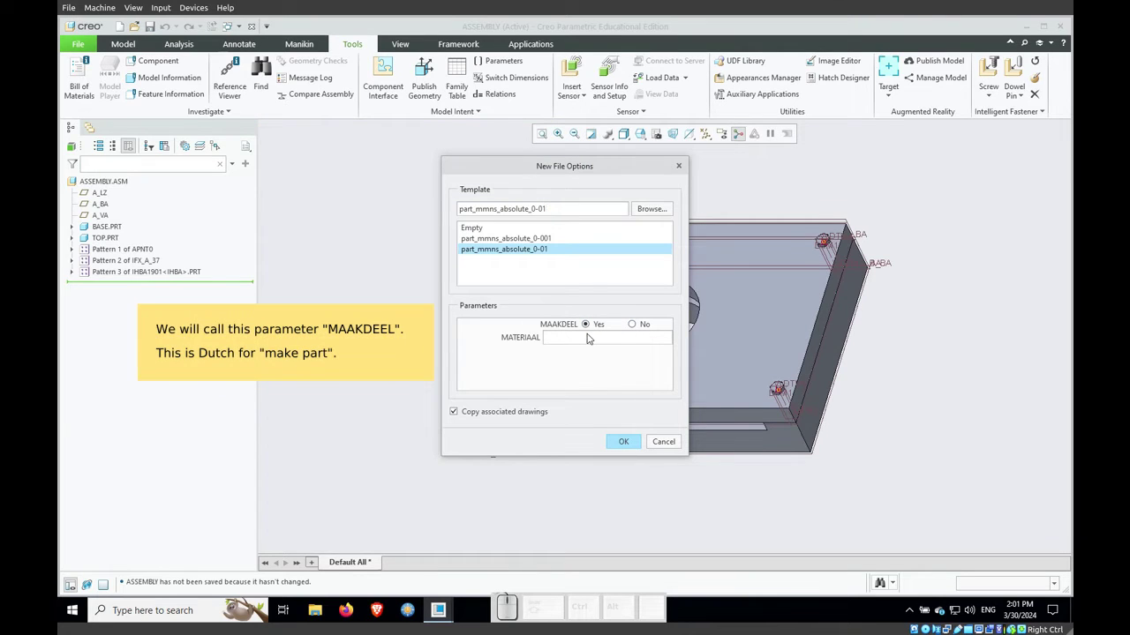
pyautogui.click(663, 443)
pyautogui.click(662, 443)
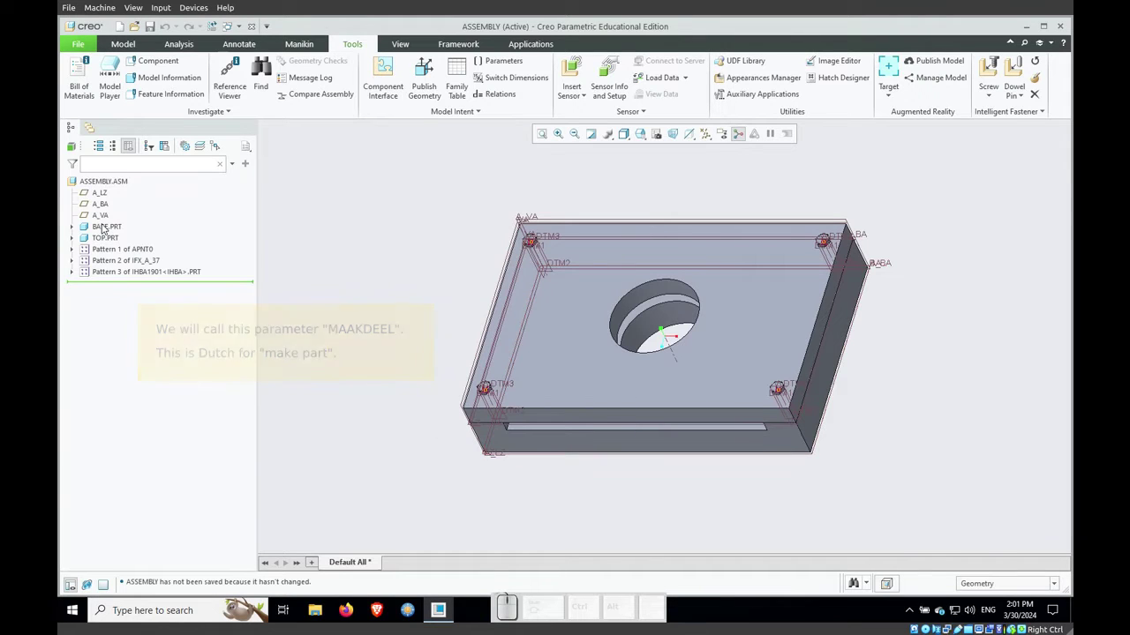
# Step: Open BASE.PRT from the assembly, review its parameter list with a wider name column, and close it without changes
pyautogui.click(106, 227)
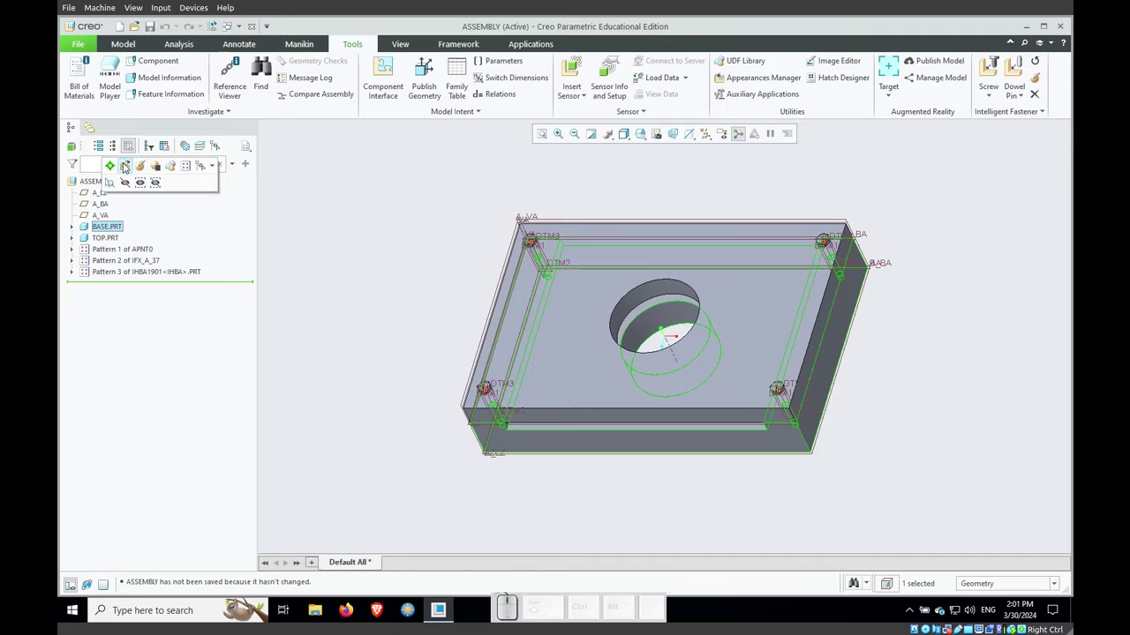
pyautogui.click(124, 168)
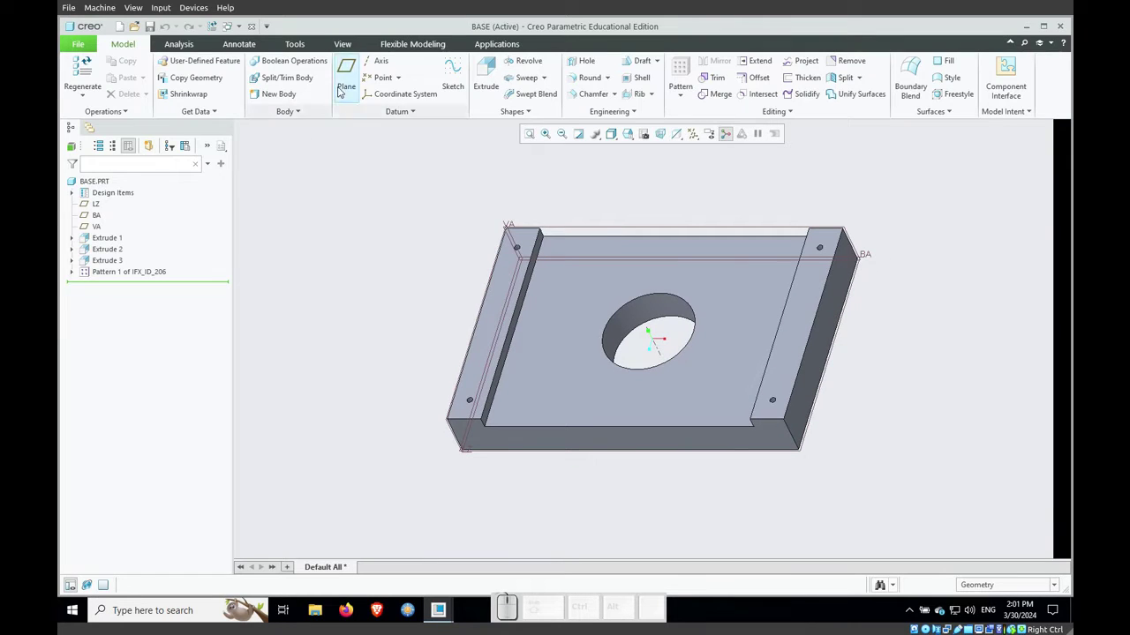
pyautogui.click(295, 45)
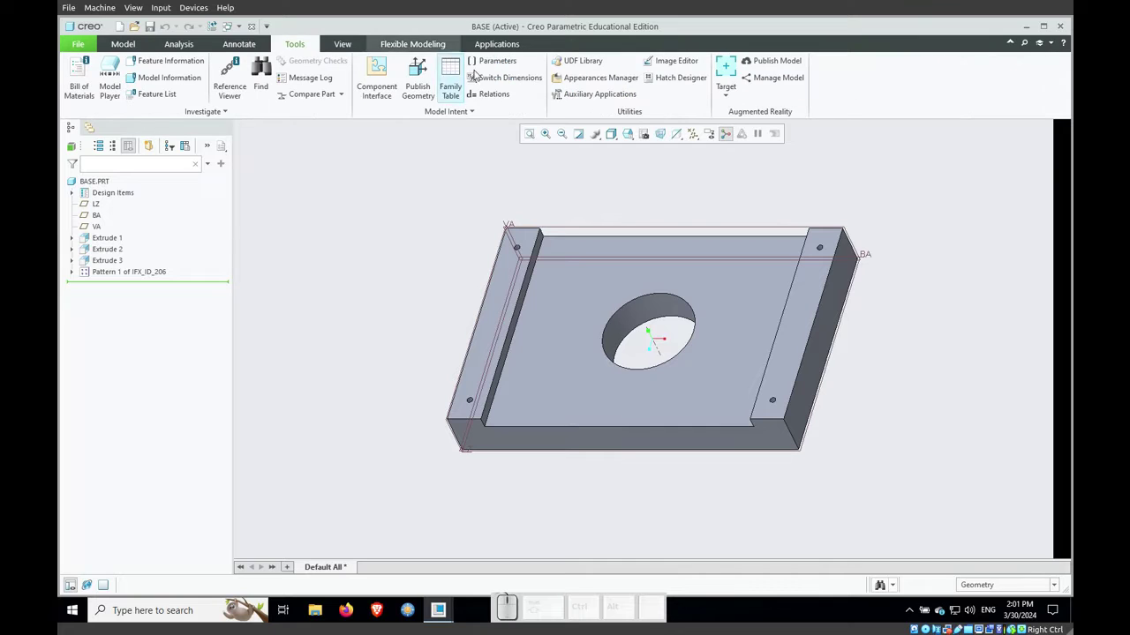
pyautogui.click(499, 61)
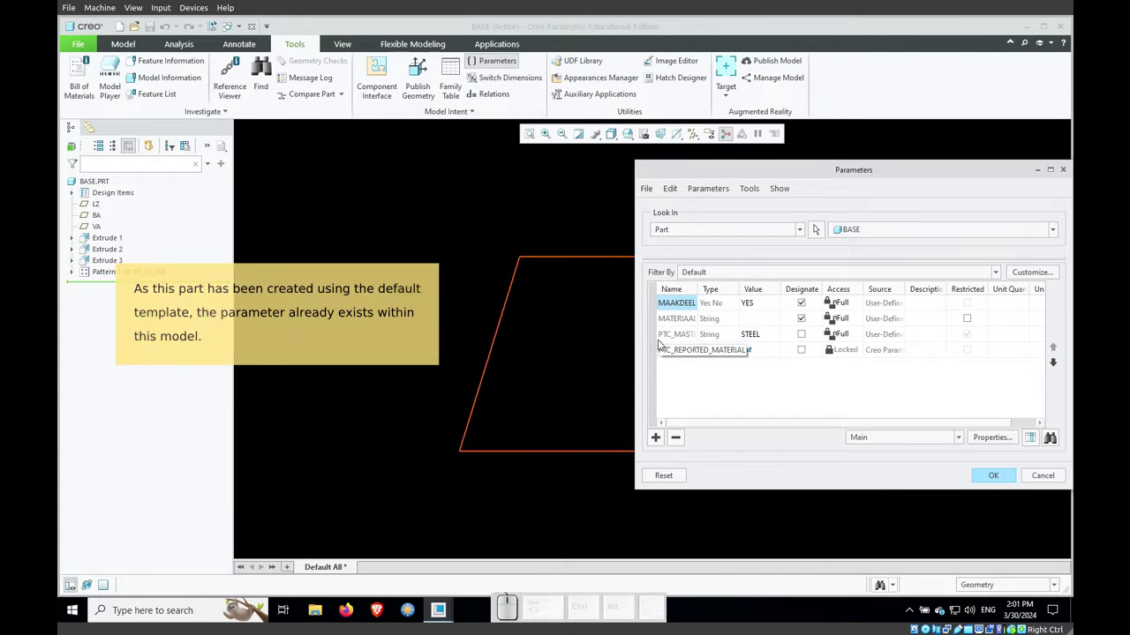
pyautogui.moveTo(635, 327); pyautogui.dragTo(510, 327)
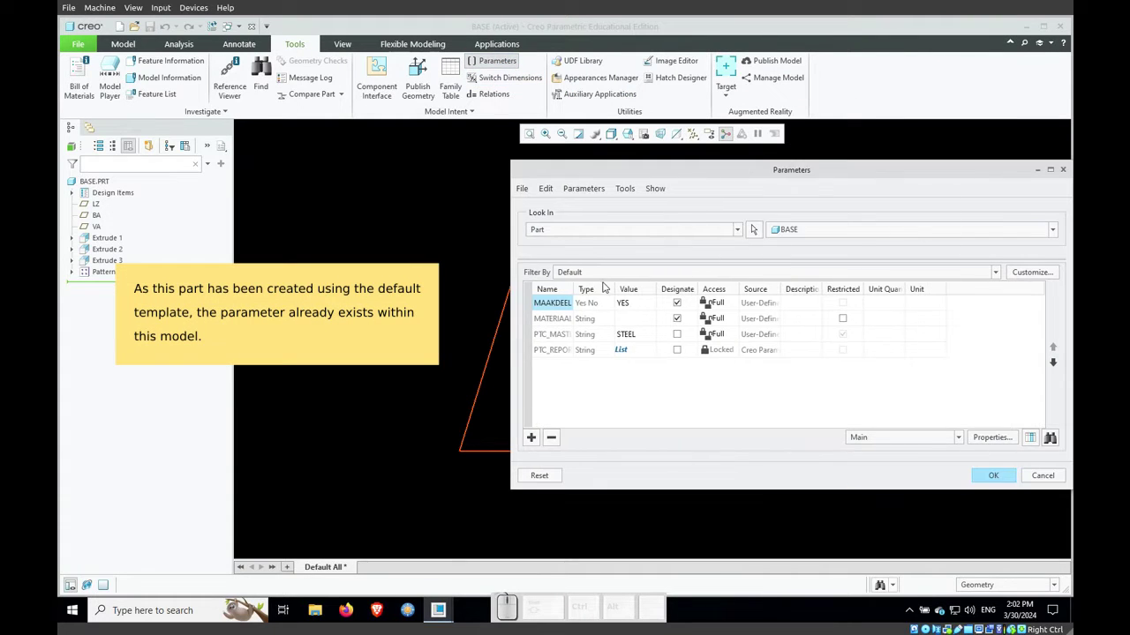
pyautogui.moveTo(575, 289); pyautogui.dragTo(609, 289)
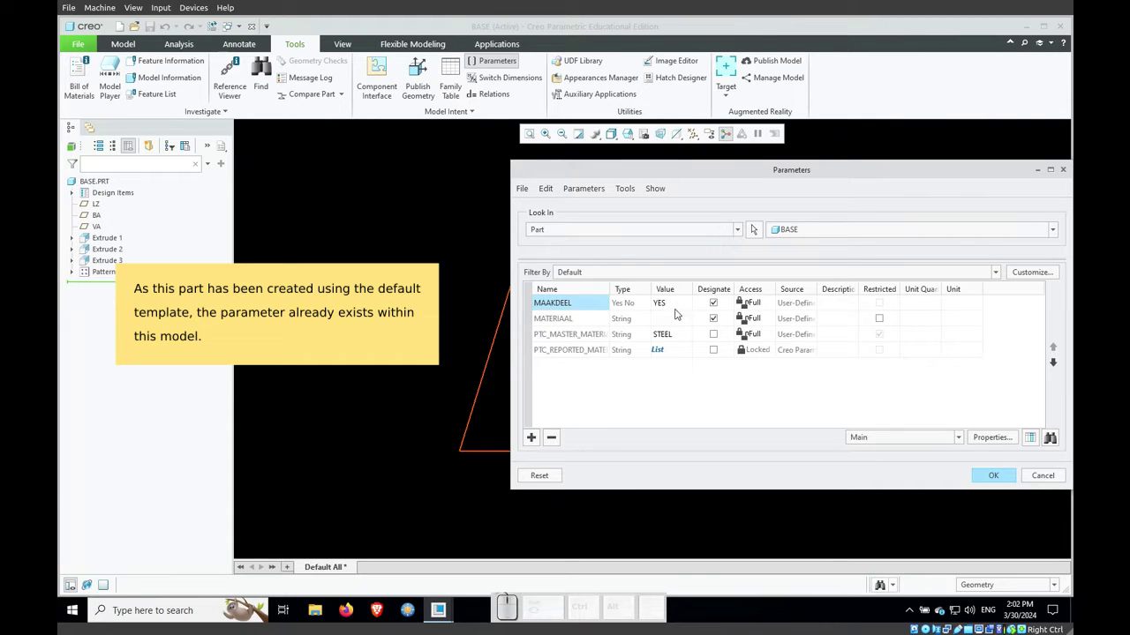
pyautogui.click(1042, 476)
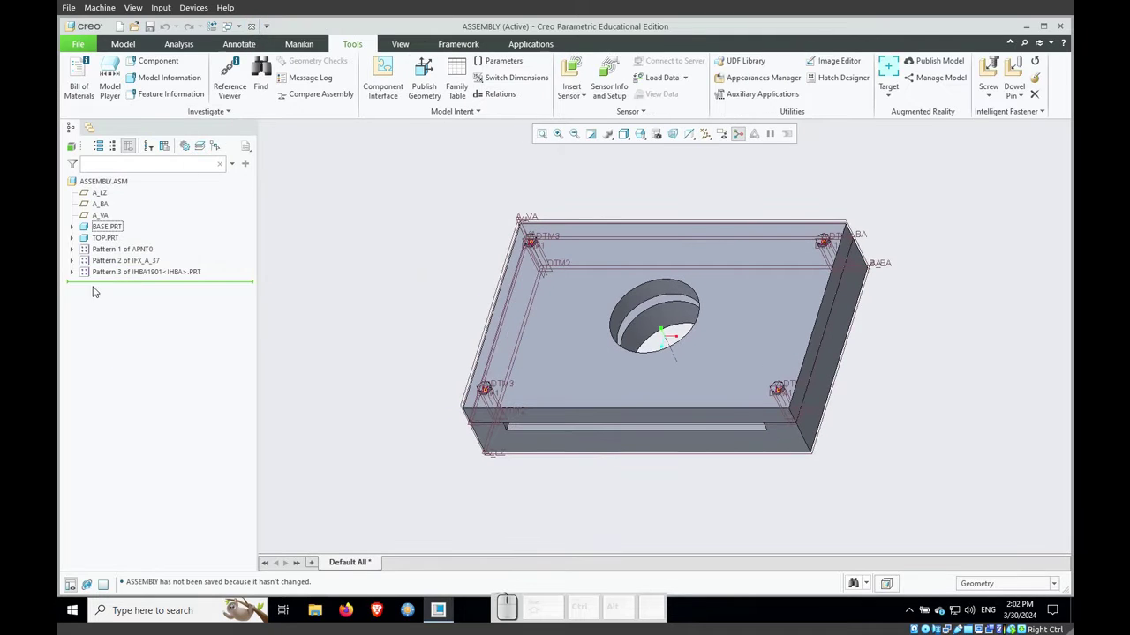
# Step: Expand the IHBA1901 bolt pattern in the model tree and hide all datum entities in the assembly view
pyautogui.click(72, 273)
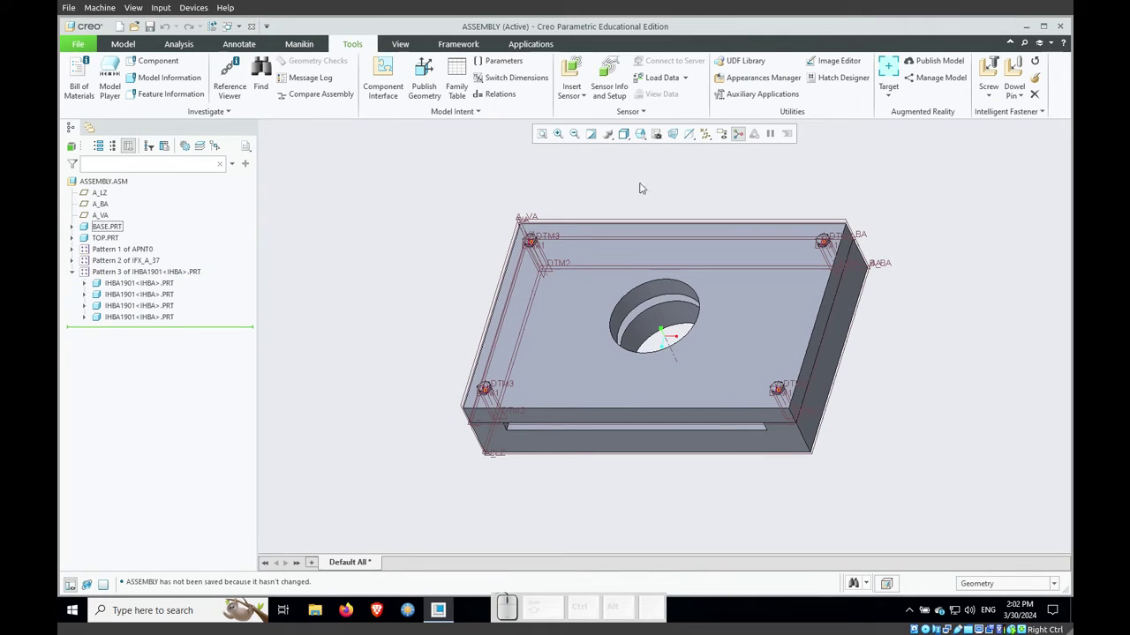
pyautogui.click(705, 135)
pyautogui.click(706, 149)
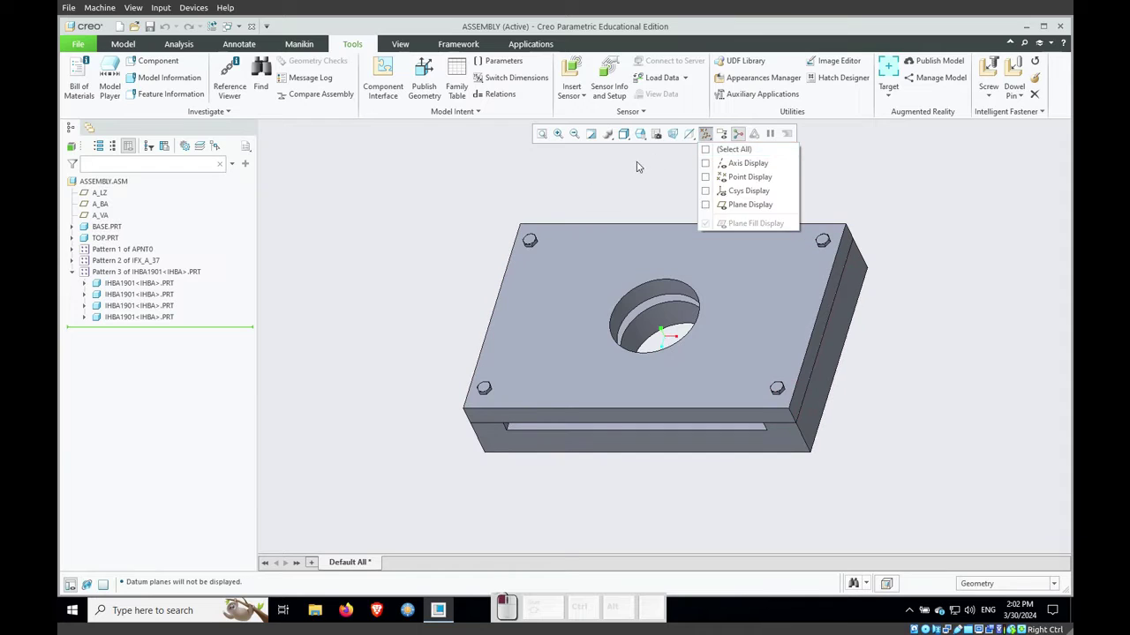
# Step: Open the first IHBA1901 bolt of the pattern in its own window and show its parameters with a wider name column
pyautogui.click(136, 286)
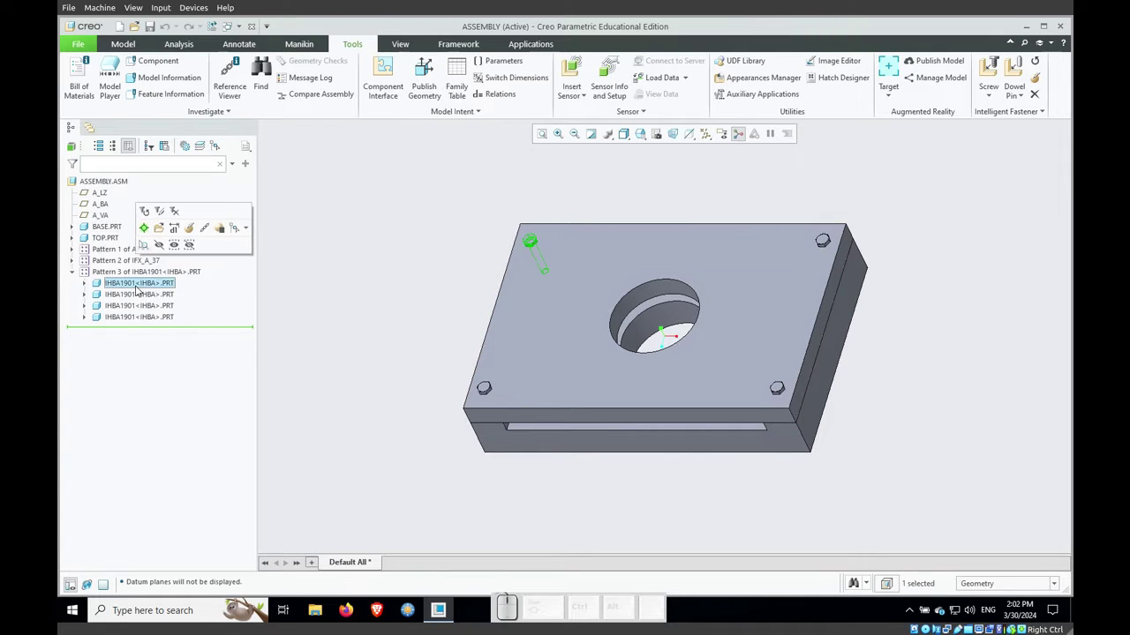
pyautogui.click(159, 228)
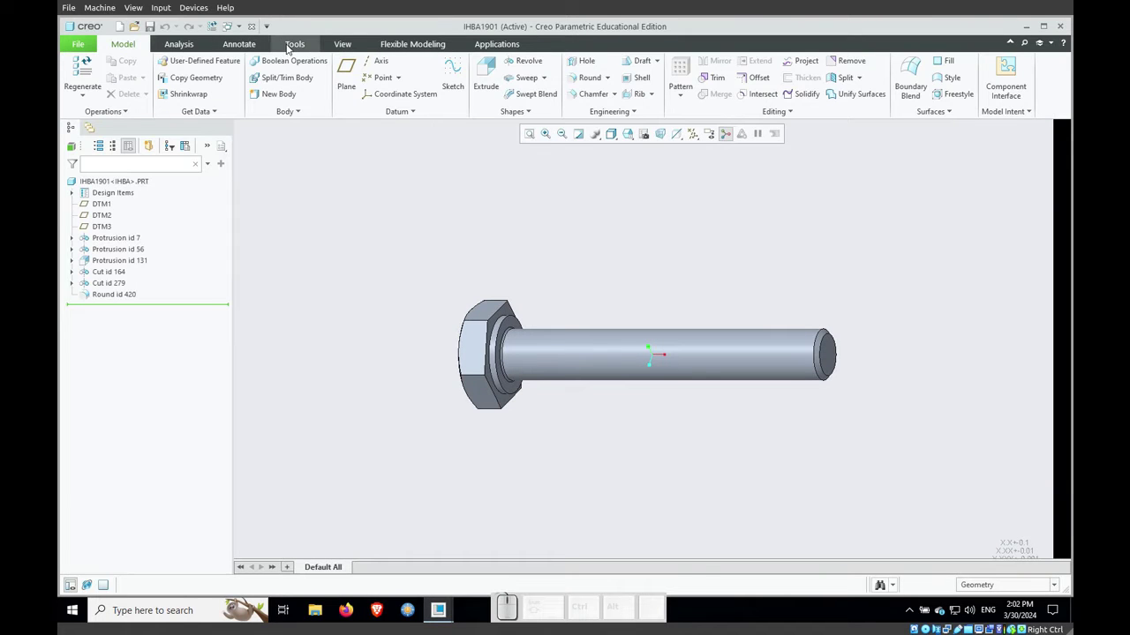
pyautogui.click(294, 44)
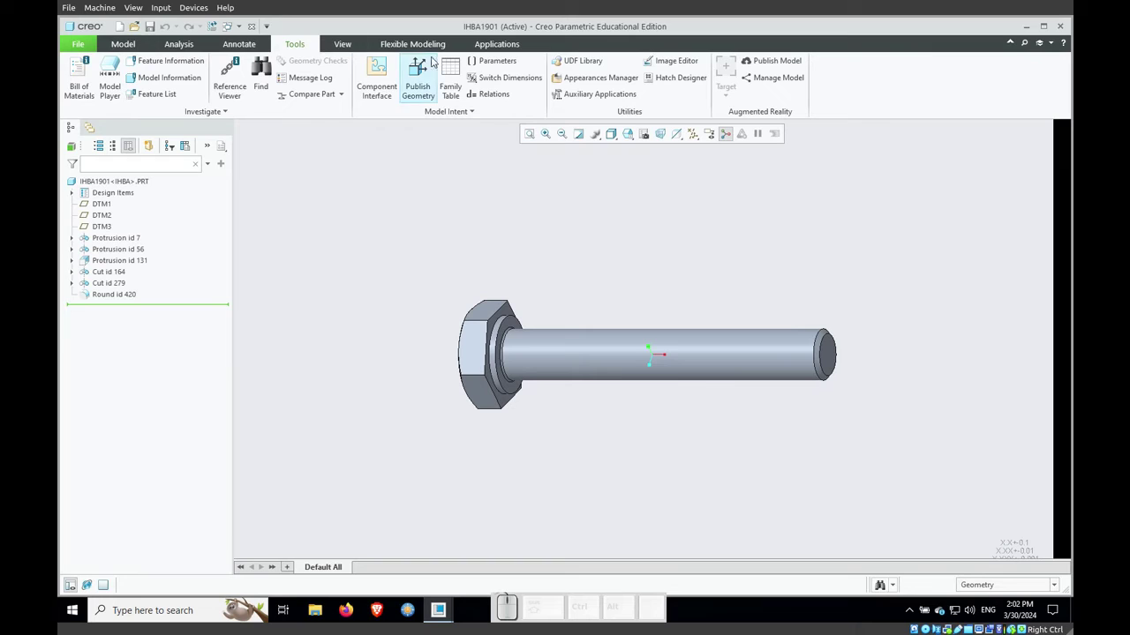
pyautogui.click(495, 63)
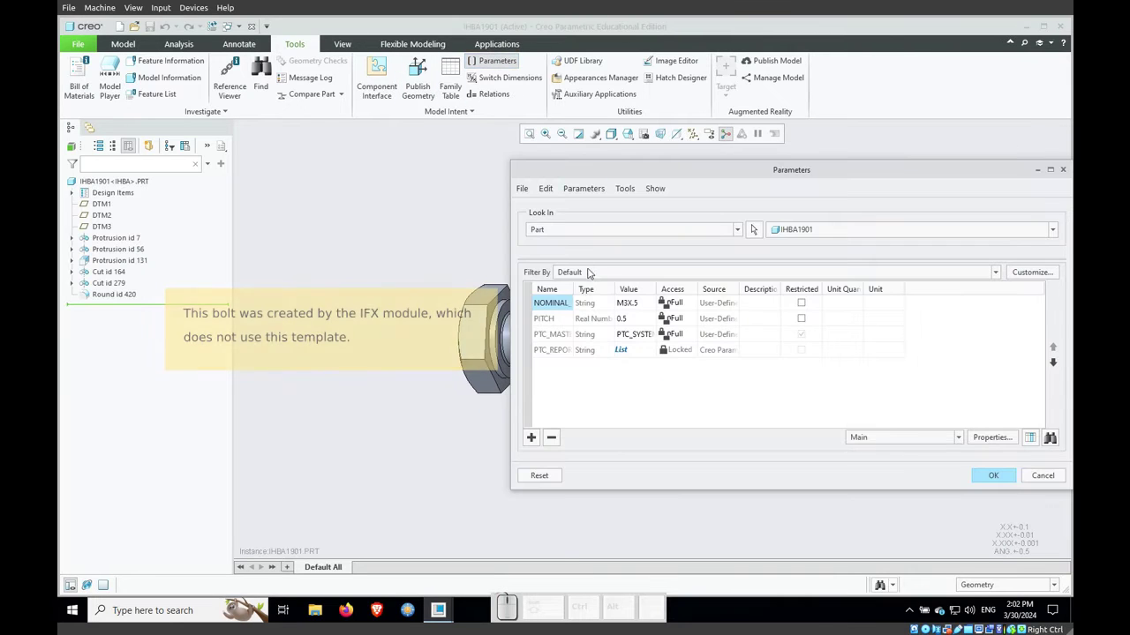
pyautogui.moveTo(584, 289); pyautogui.dragTo(620, 288)
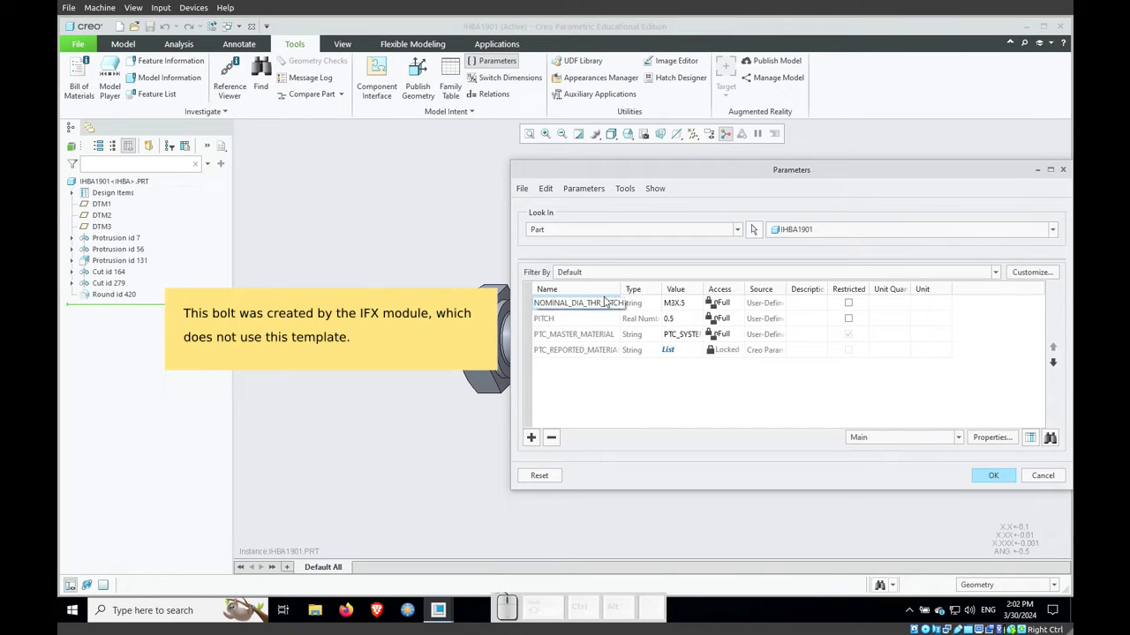
# Step: Add a parameter named MAAKDEEL of type Yes No to the bolt, and return to the assembly
pyautogui.click(529, 438)
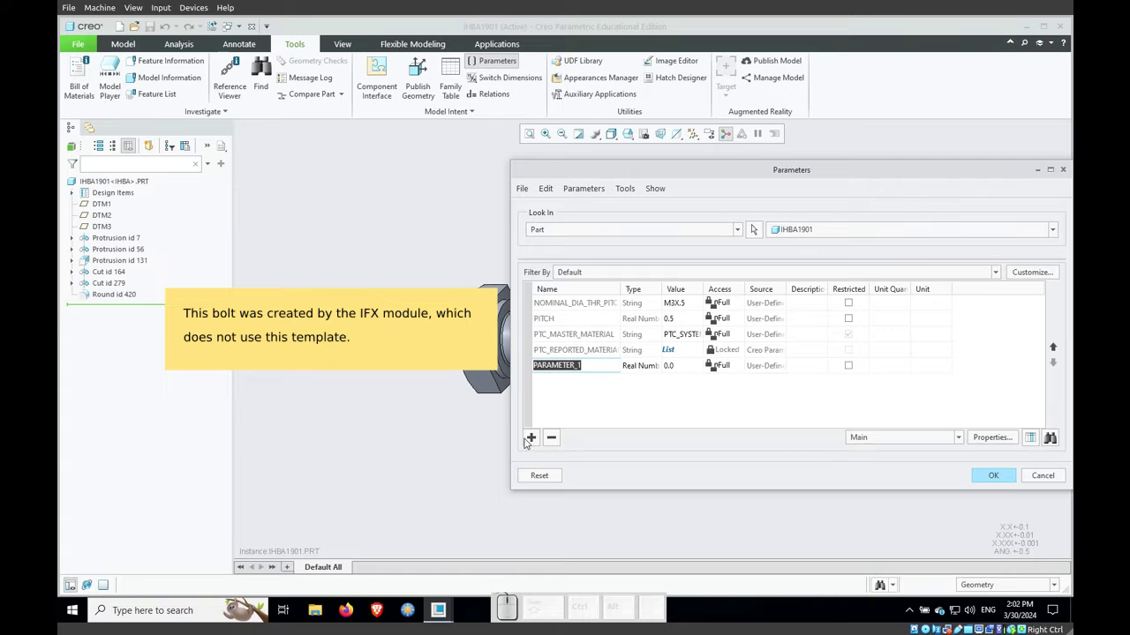
pyautogui.write('MA')
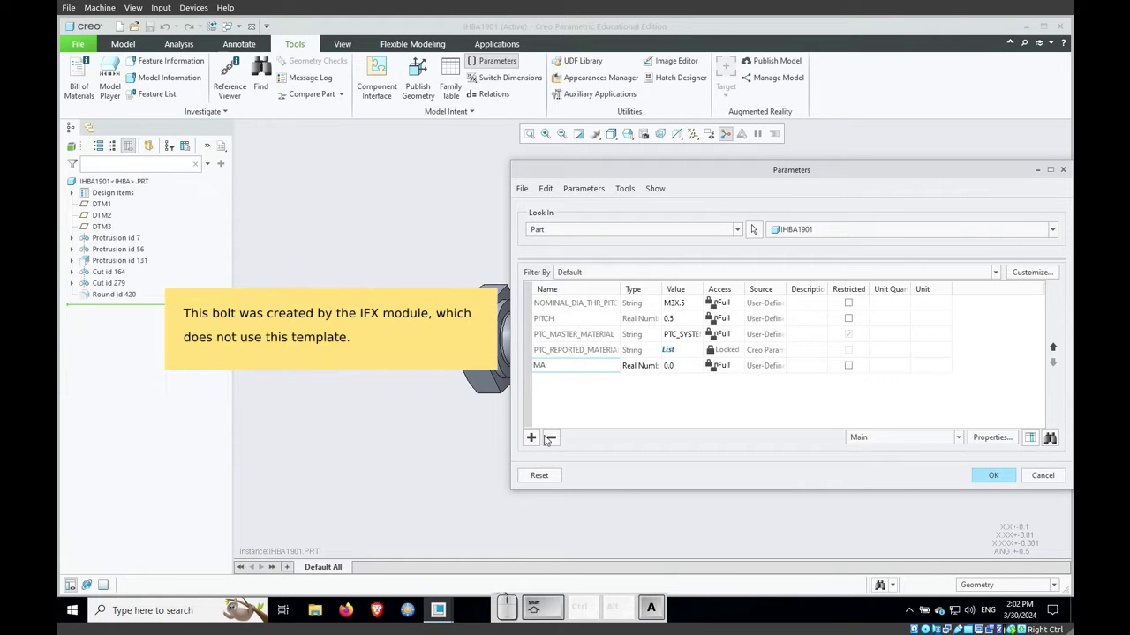
pyautogui.write('AKDEEL')
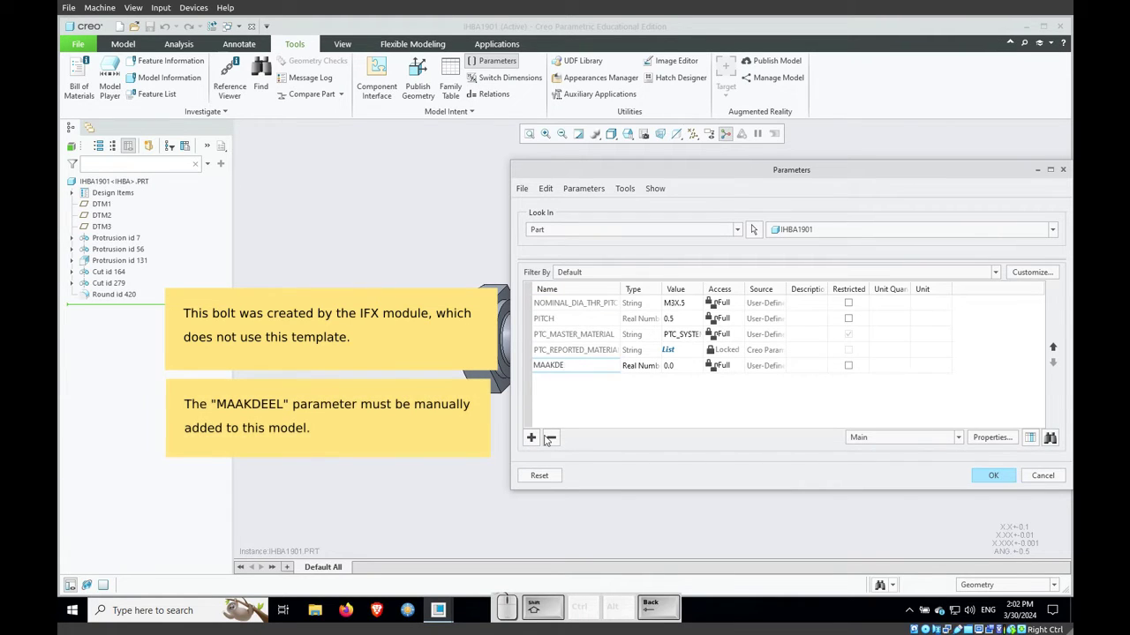
pyautogui.press('Return')
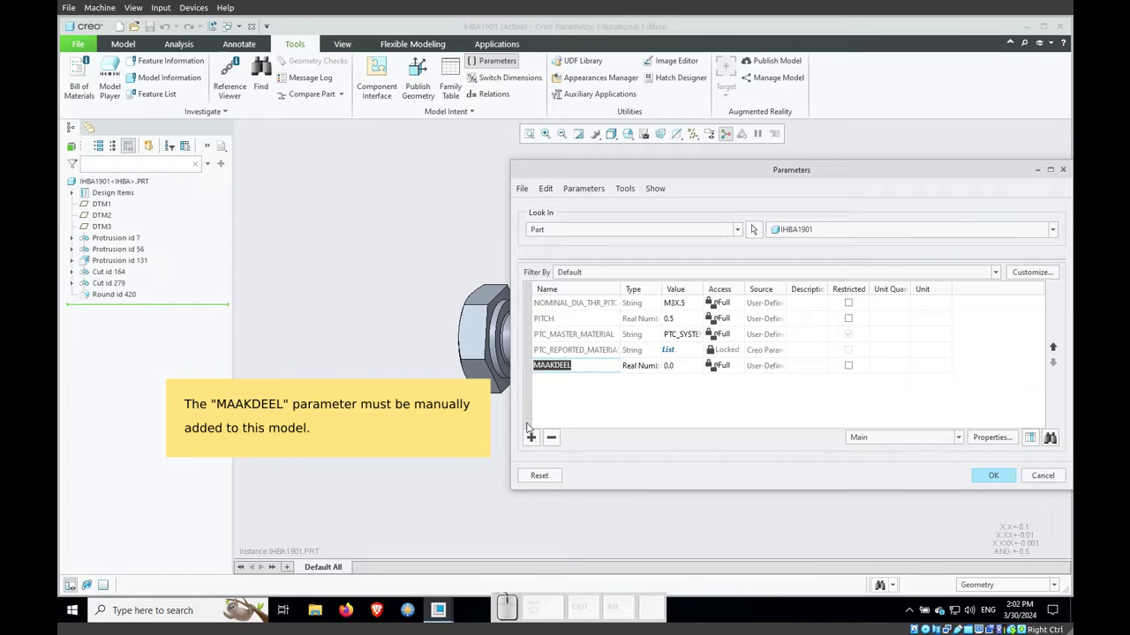
pyautogui.click(643, 367)
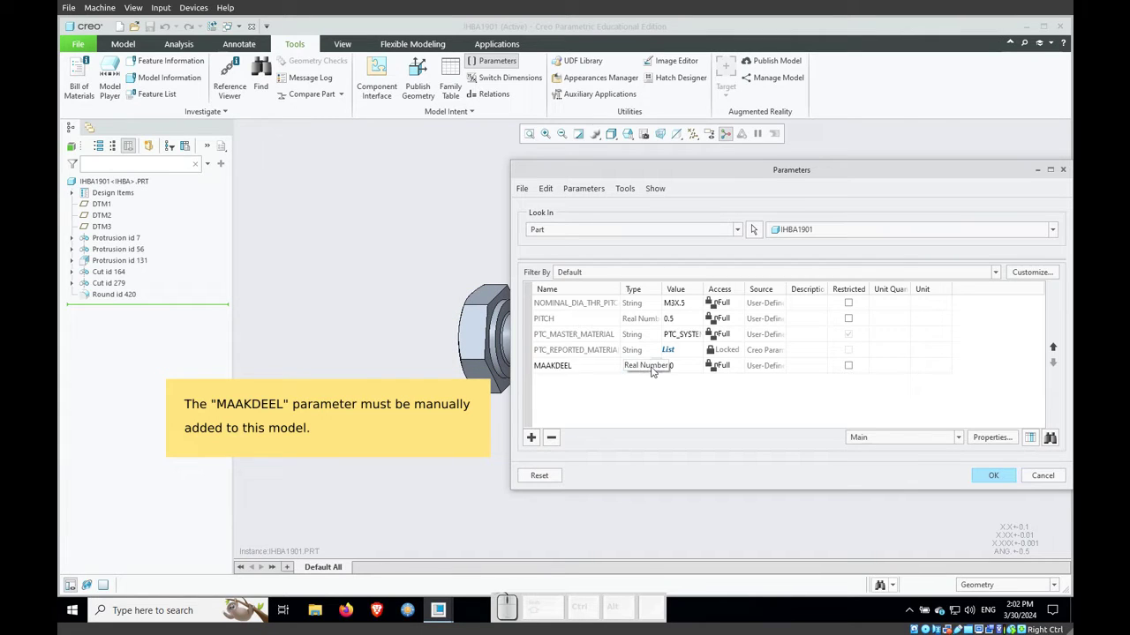
pyautogui.click(655, 367)
pyautogui.click(637, 413)
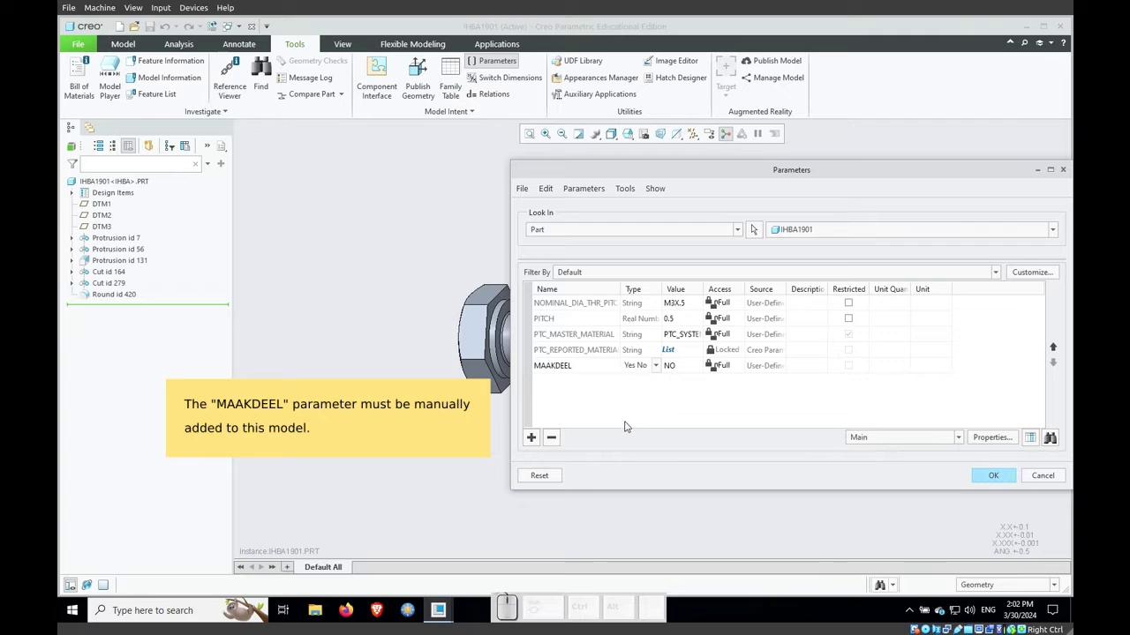
pyautogui.click(991, 475)
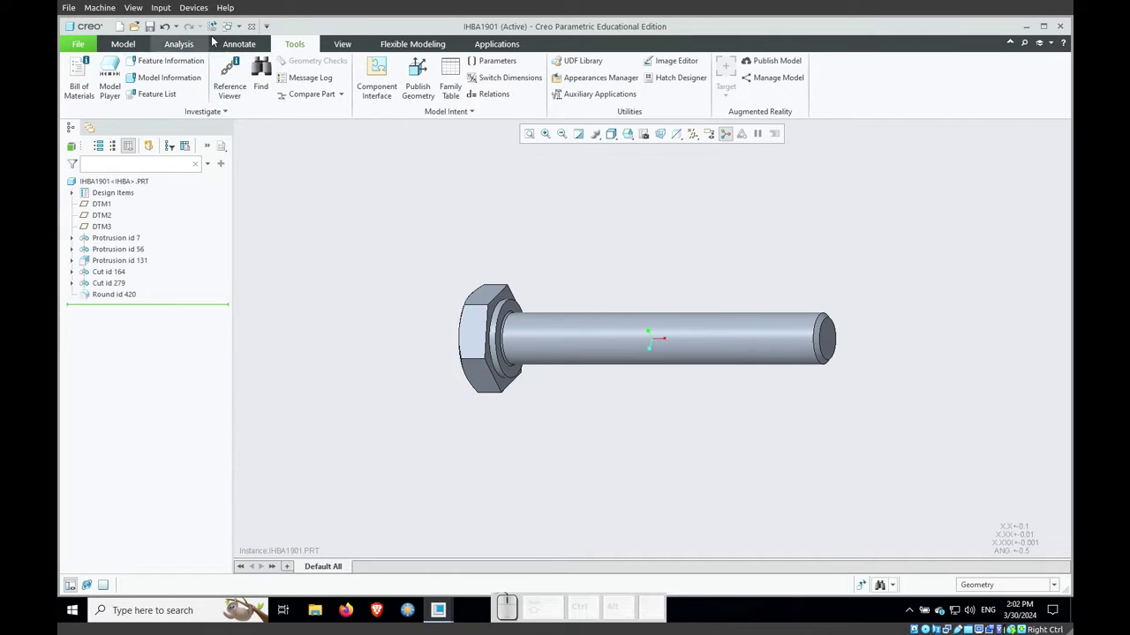
pyautogui.click(123, 44)
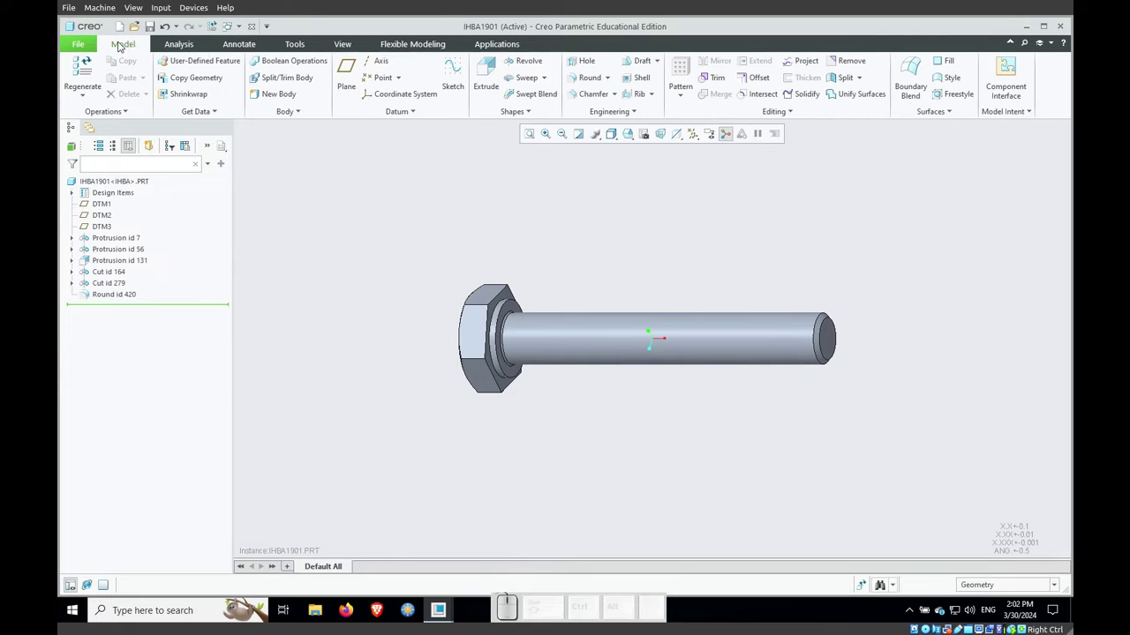
pyautogui.click(252, 28)
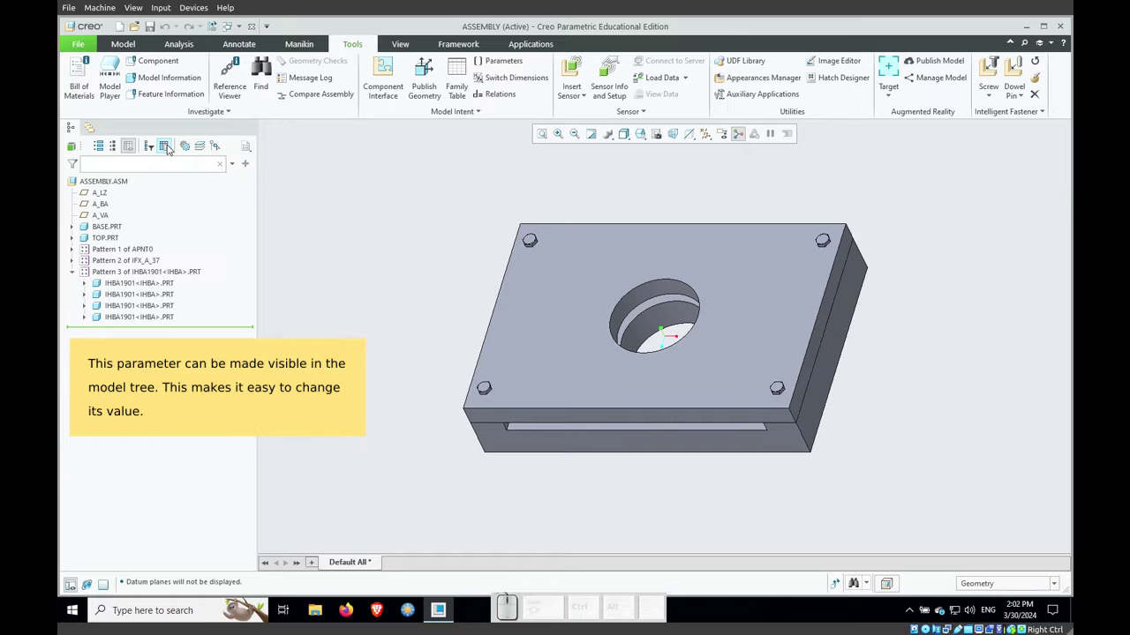
# Step: Add the model parameter MAAKDEEL as a column in the assembly's model tree
pyautogui.click(165, 146)
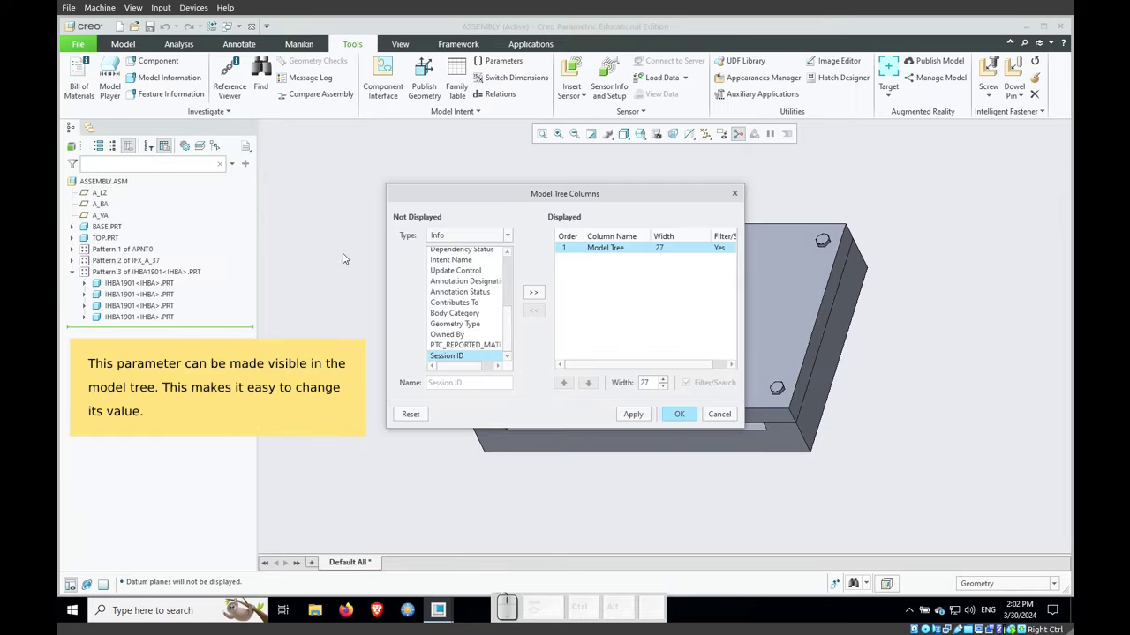
pyautogui.click(507, 236)
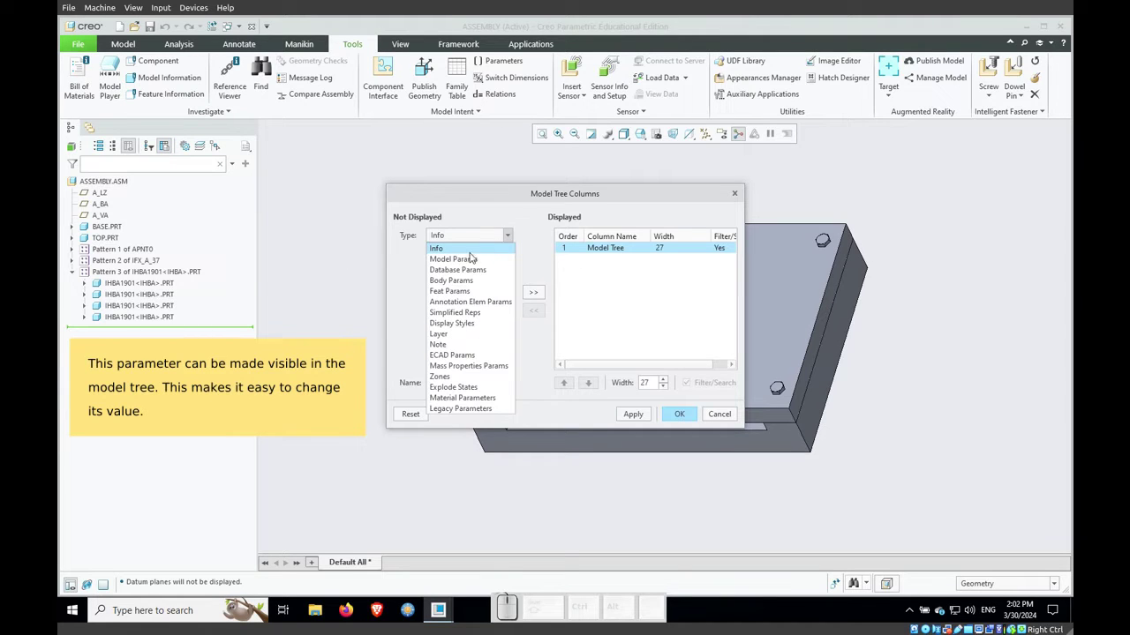
pyautogui.click(467, 259)
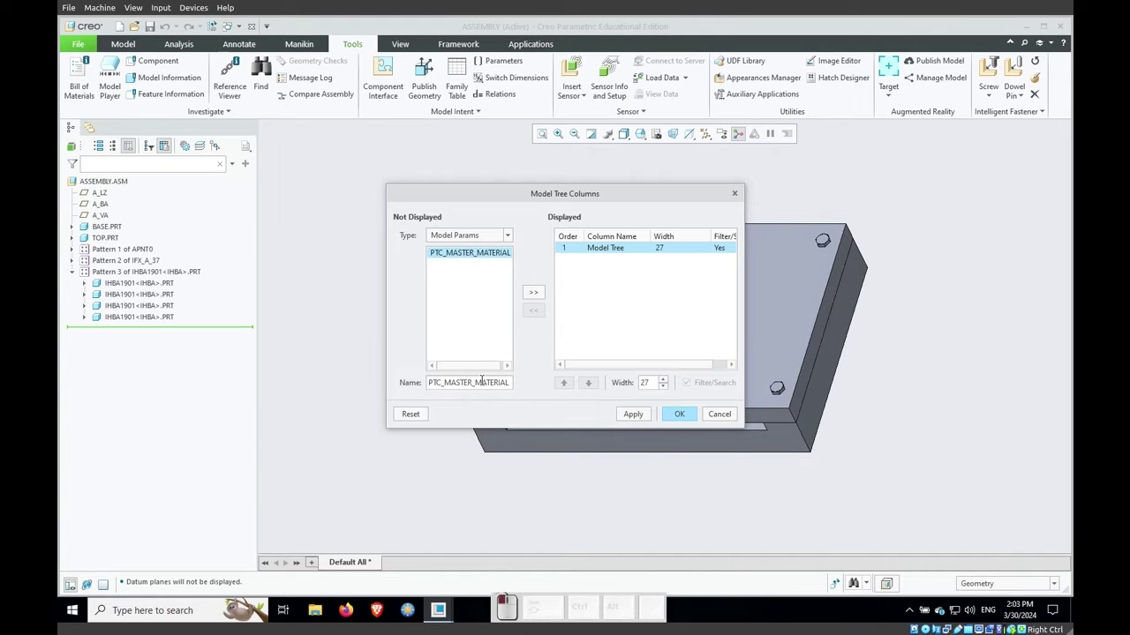
pyautogui.hotkey('ctrl', 'a')
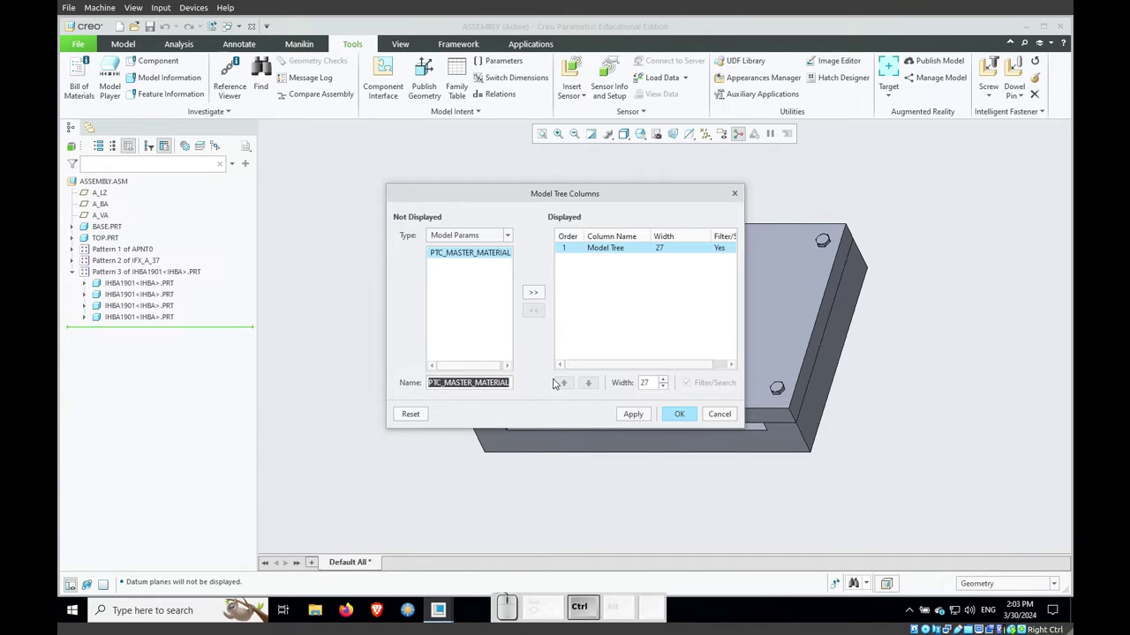
pyautogui.write('MAAK')
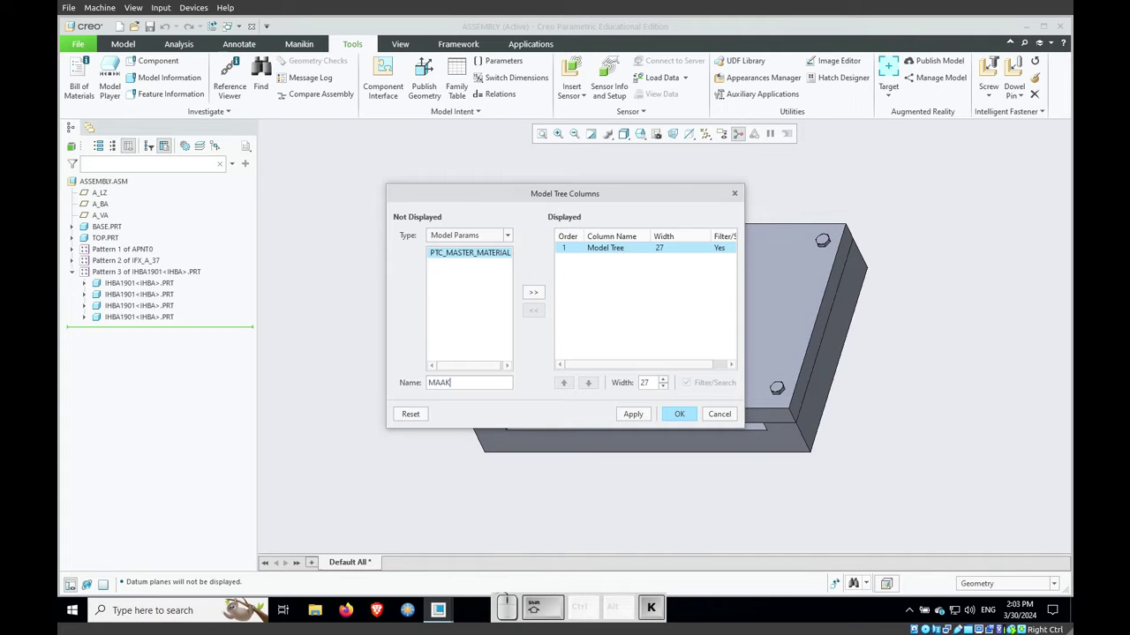
pyautogui.write('DEEL')
pyautogui.press('Return')
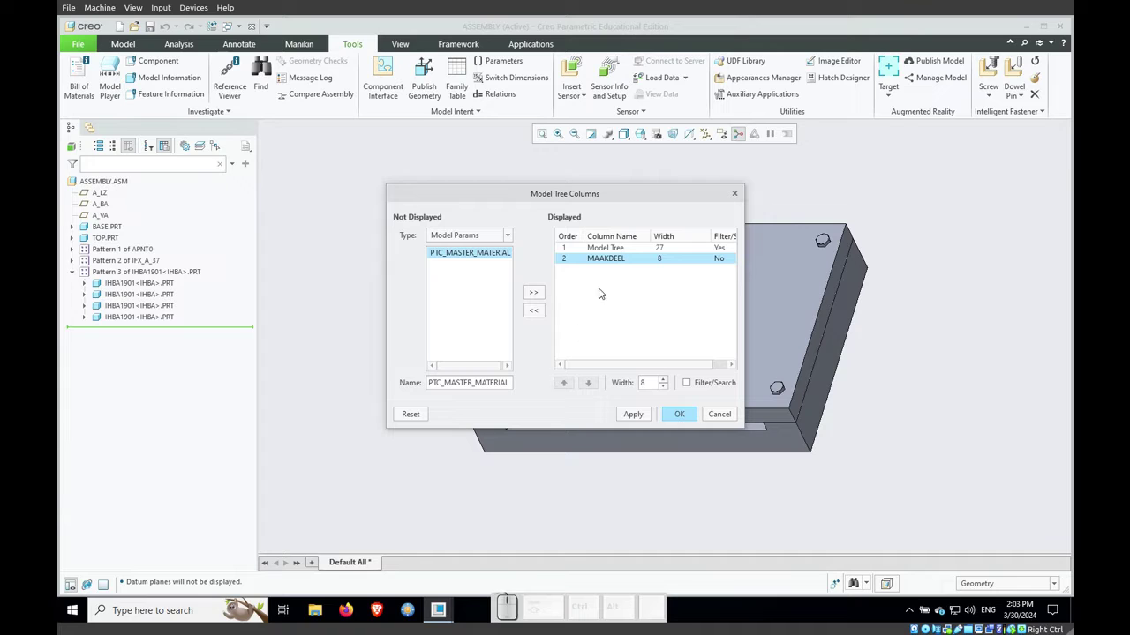
pyautogui.click(637, 416)
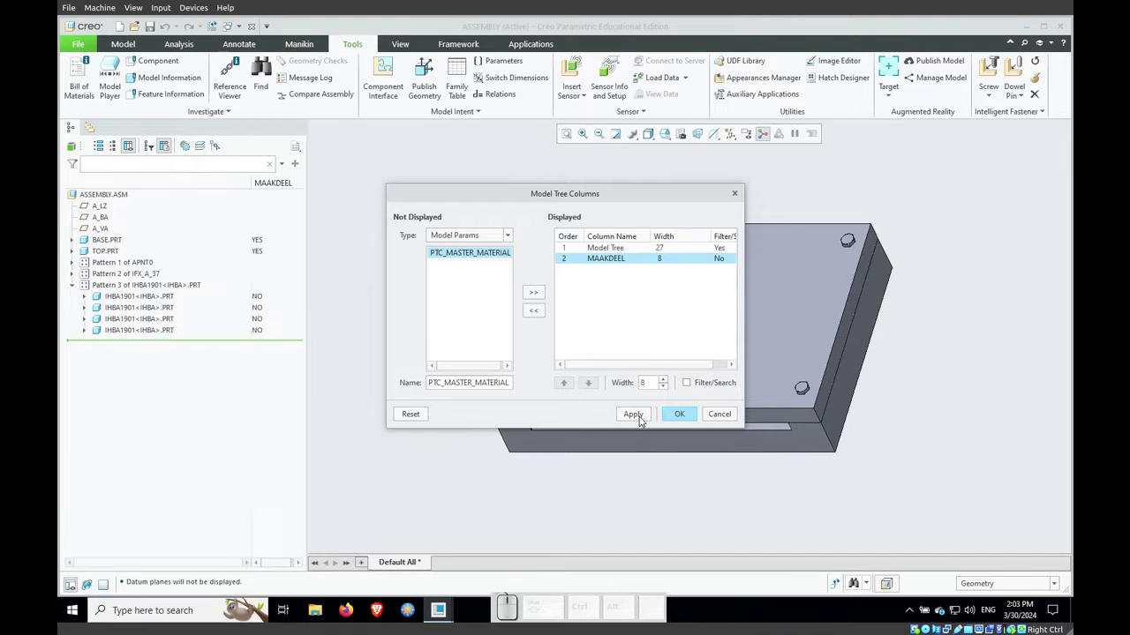
pyautogui.click(679, 415)
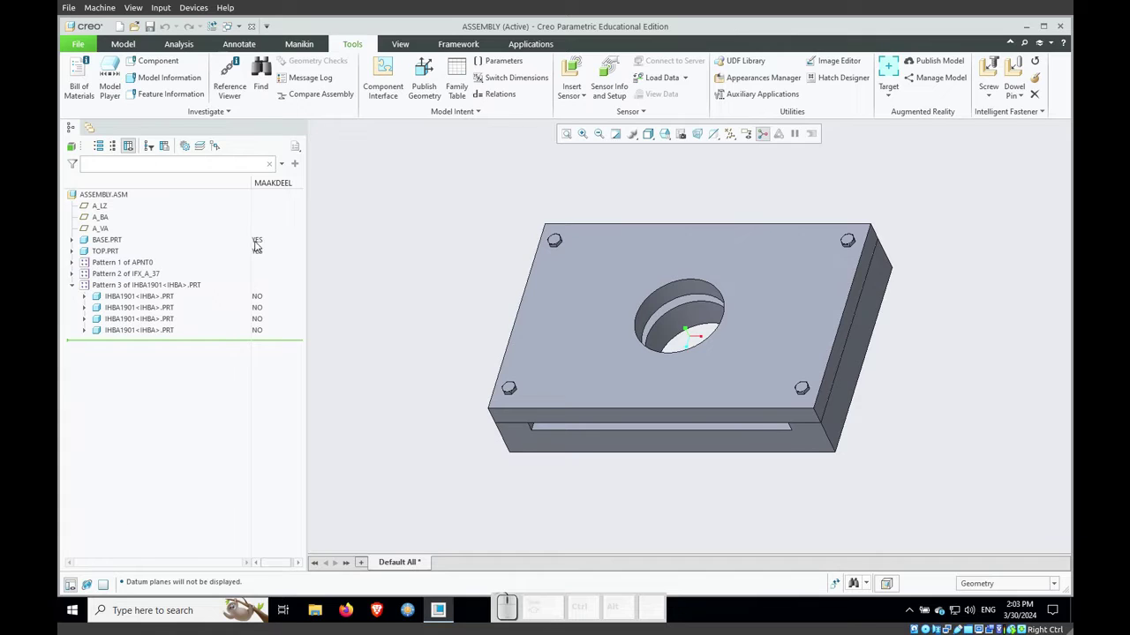
# Step: Check the value choices for BASE.PRT in the MAAKDEEL column of the model tree, keeping YES
pyautogui.click(259, 240)
pyautogui.click(300, 241)
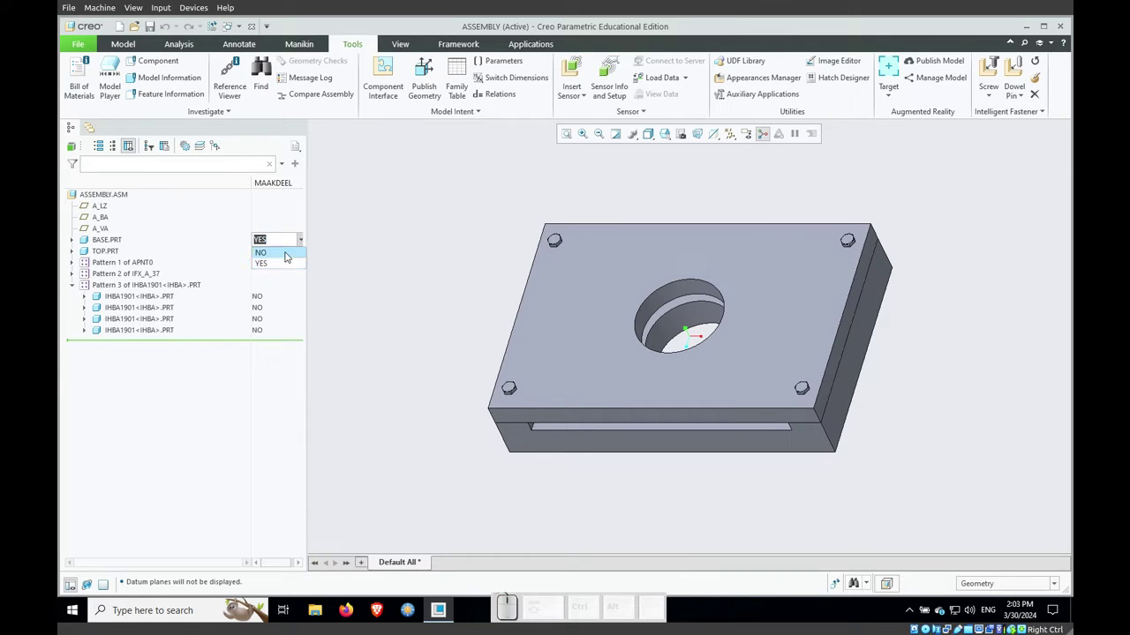
pyautogui.click(284, 262)
pyautogui.click(300, 241)
pyautogui.click(274, 253)
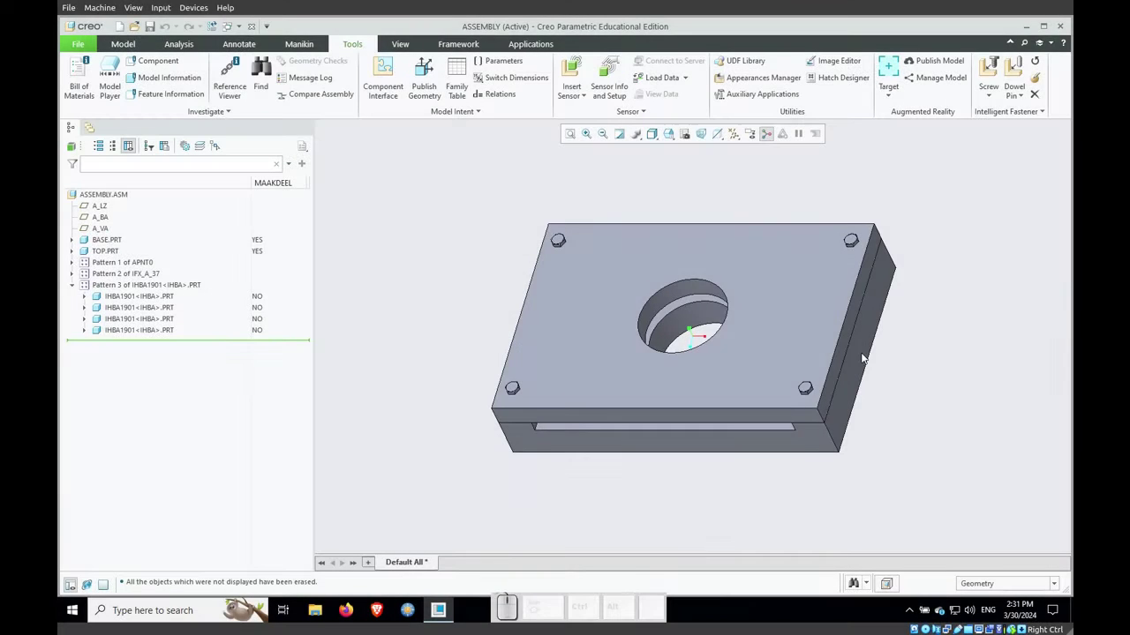
# Step: Create a drawing of assembly.asm that takes the model's file name and uses the samen_a3_fiiw template
pyautogui.click(121, 26)
pyautogui.click(488, 283)
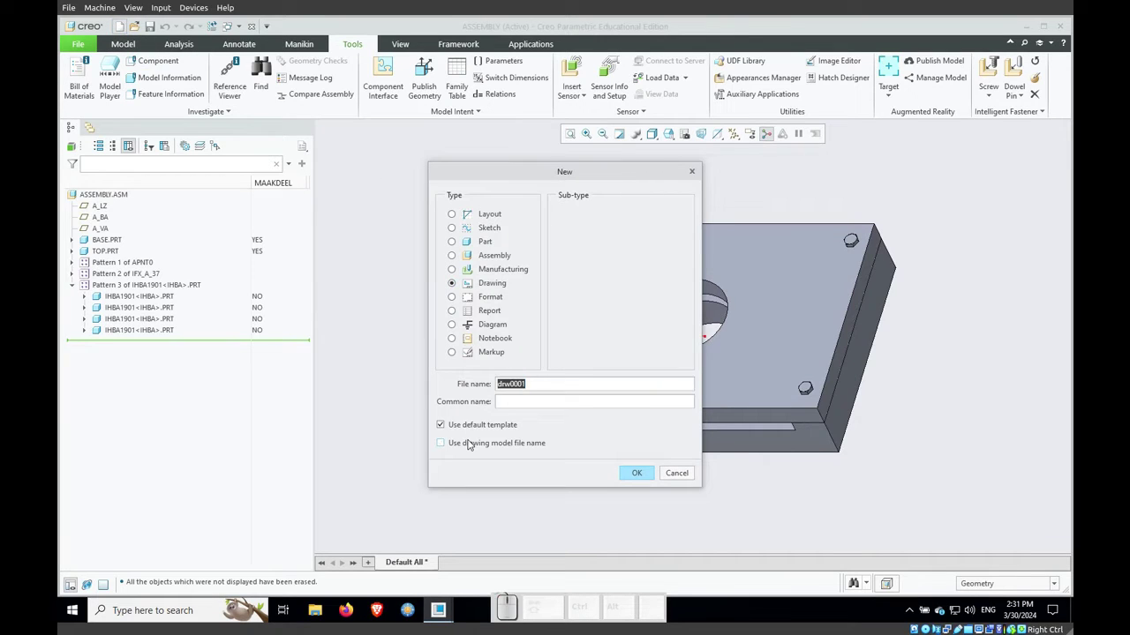
pyautogui.click(633, 473)
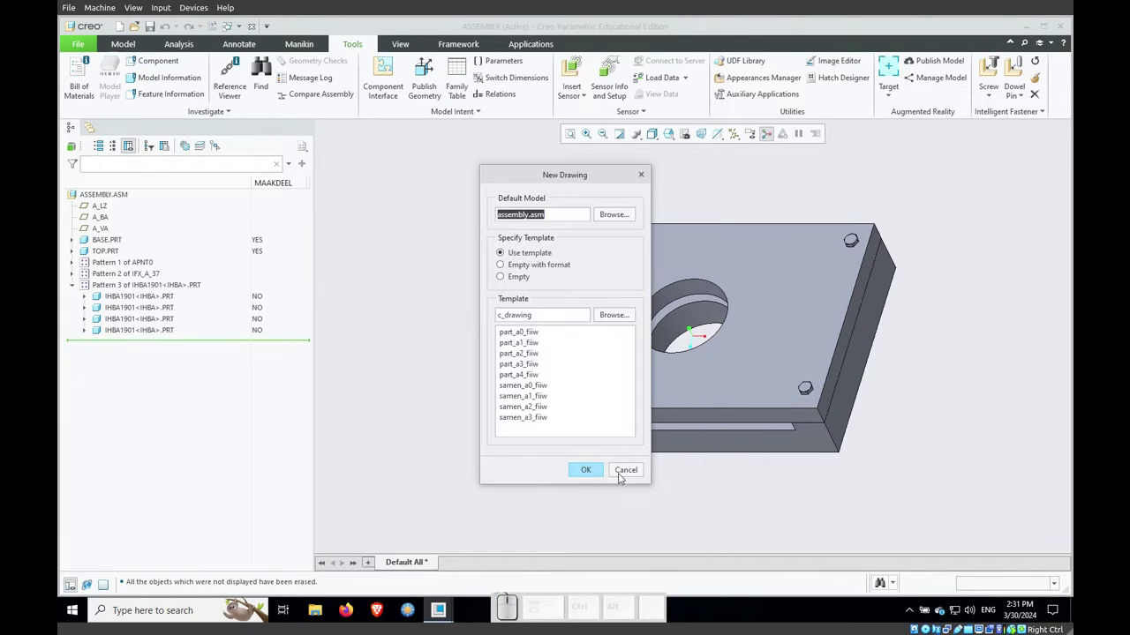
pyautogui.click(516, 418)
pyautogui.click(585, 469)
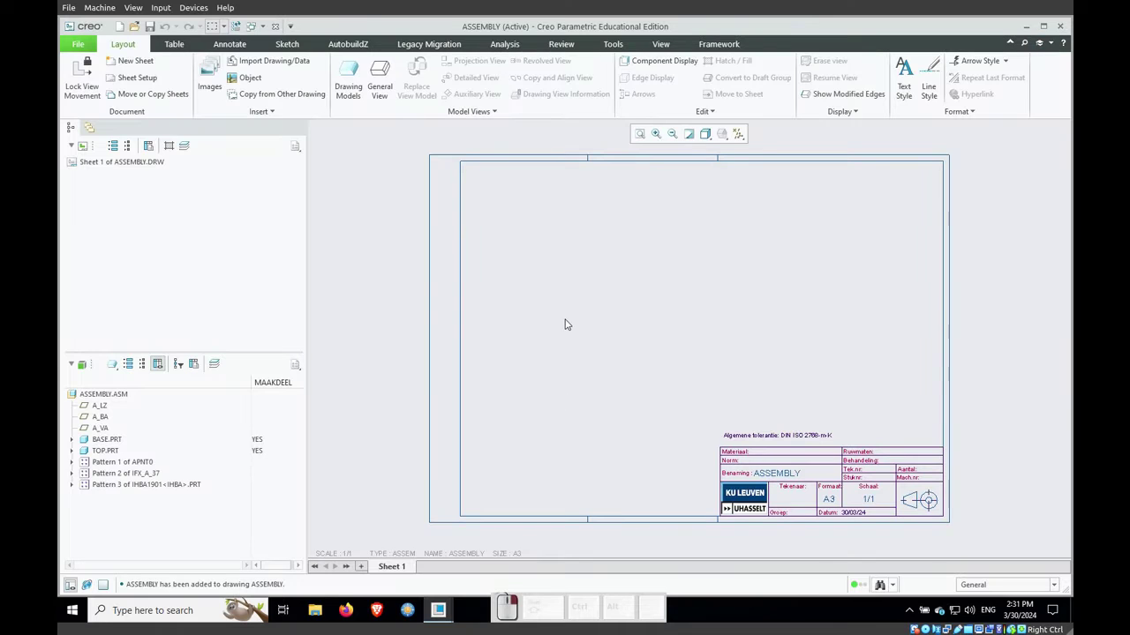
# Step: Place a general view of the assembly on the sheet with No Combined State and the default trimetric orientation
pyautogui.rightClick(566, 325)
pyautogui.click(589, 424)
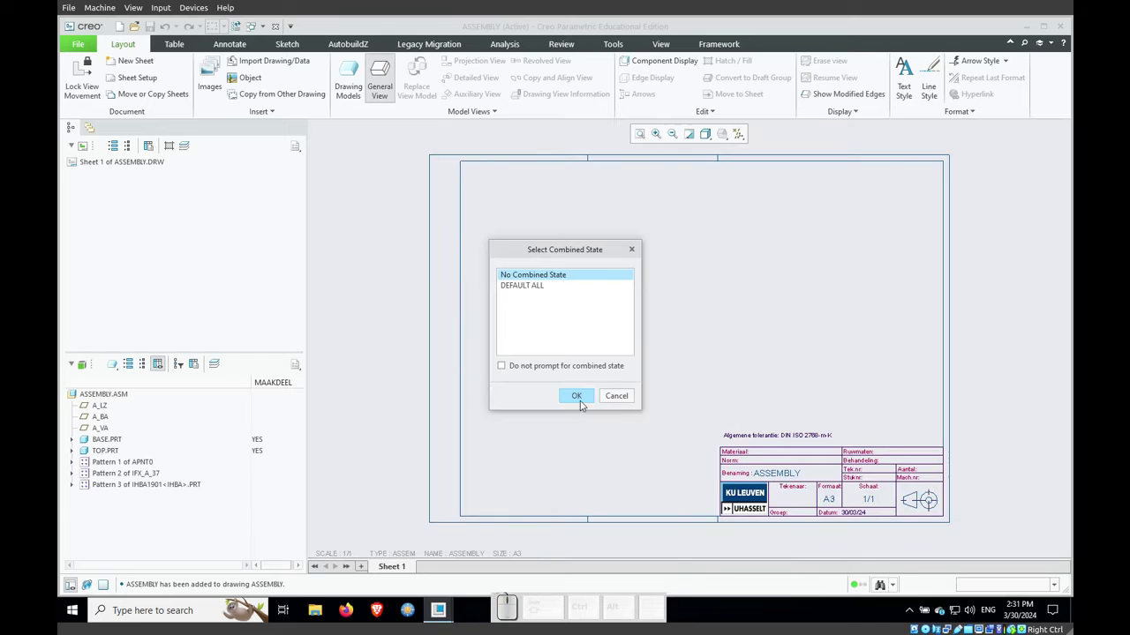
pyautogui.click(578, 397)
pyautogui.click(607, 331)
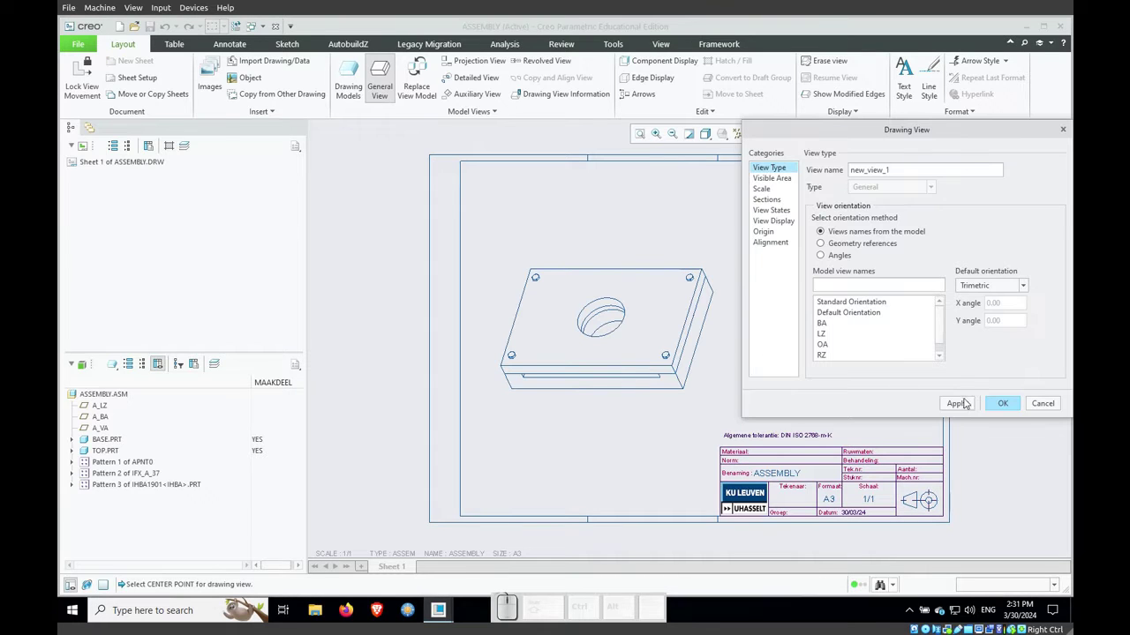
pyautogui.click(1003, 403)
# Step: Insert a table with four columns and two rows outside the sheet, beside the title block
pyautogui.scroll(-2, 863, 396)
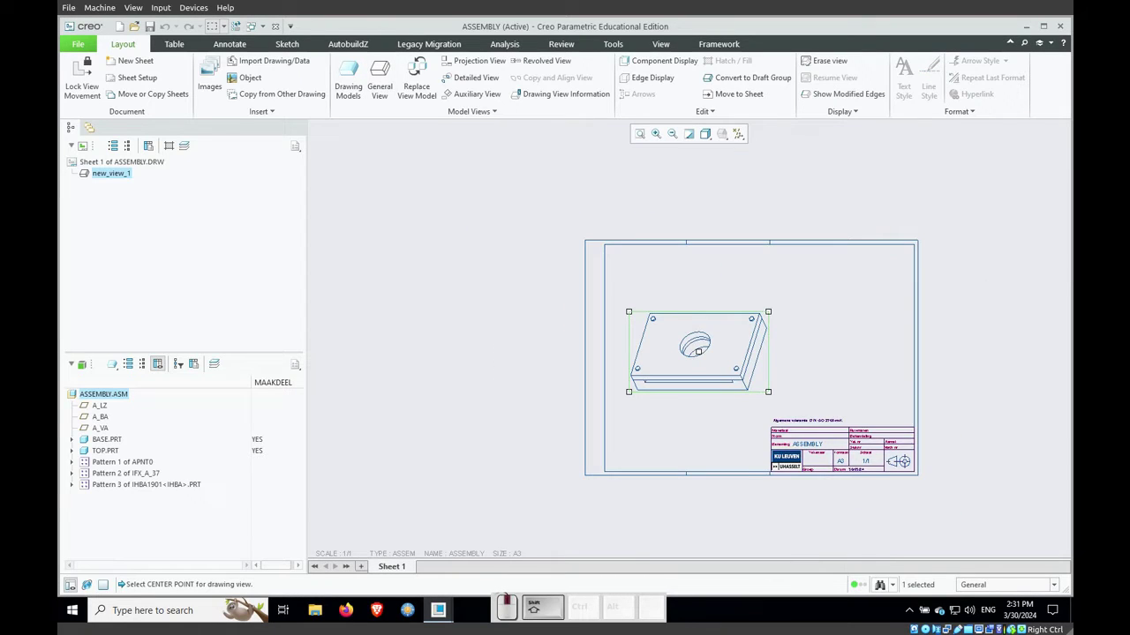
pyautogui.moveTo(890, 396); pyautogui.dragTo(655, 383, button='middle')
pyautogui.scroll(1, 658, 381)
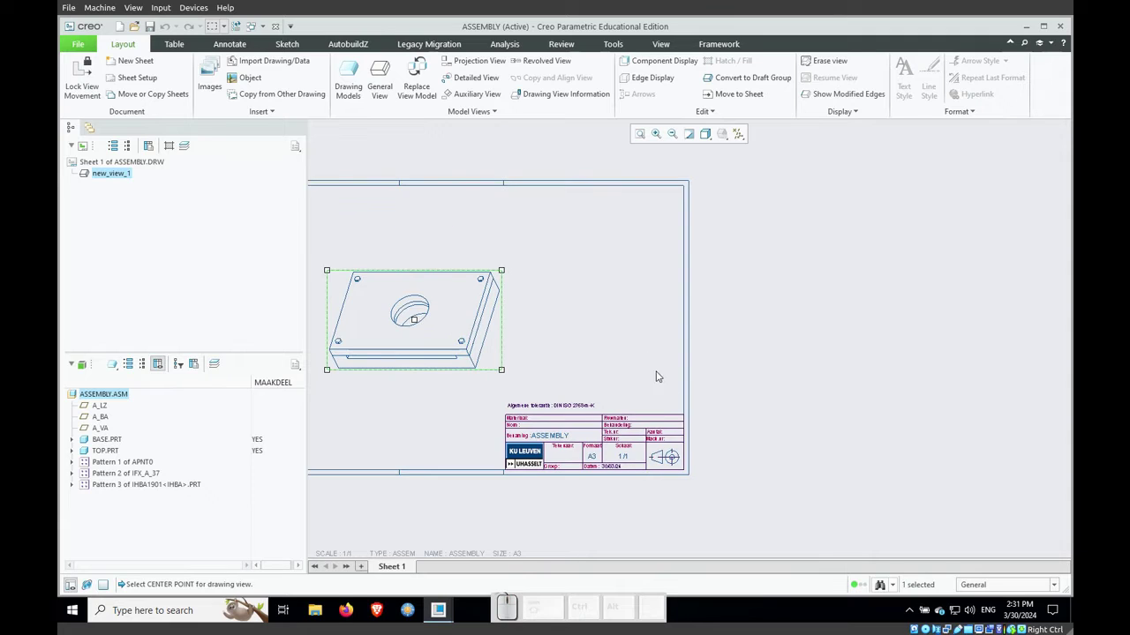
pyautogui.click(173, 44)
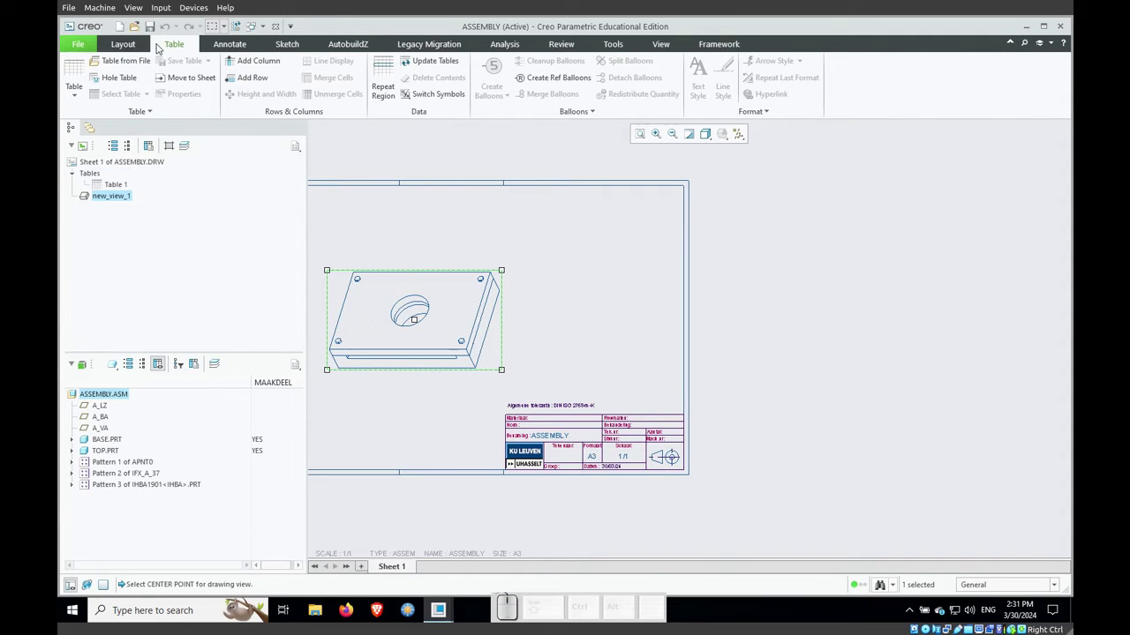
pyautogui.click(76, 92)
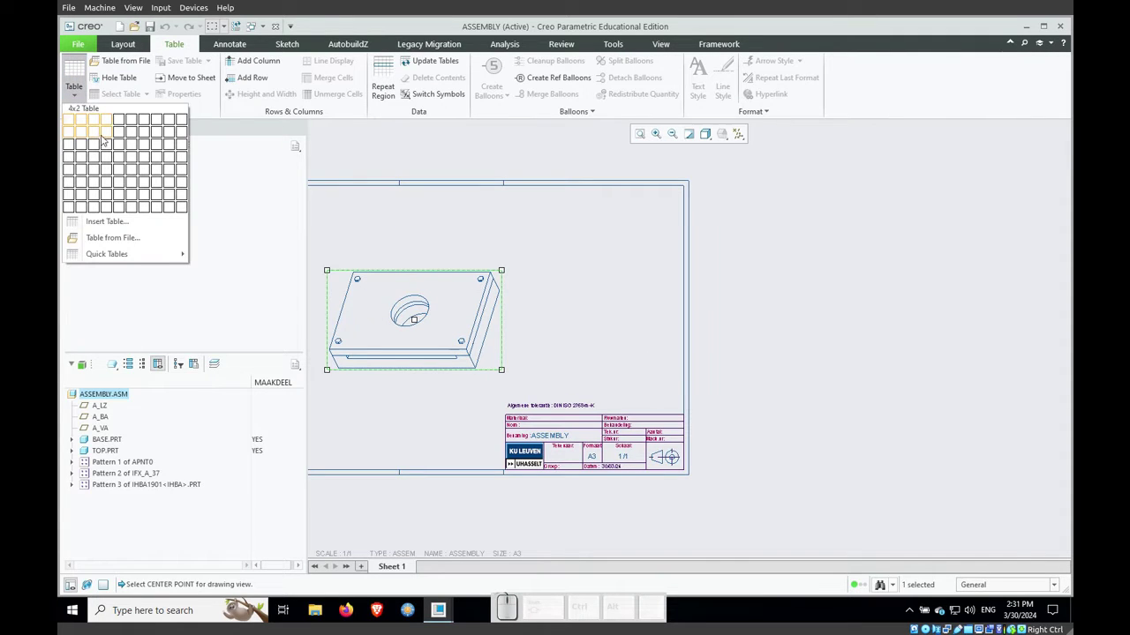
pyautogui.click(103, 141)
pyautogui.click(716, 430)
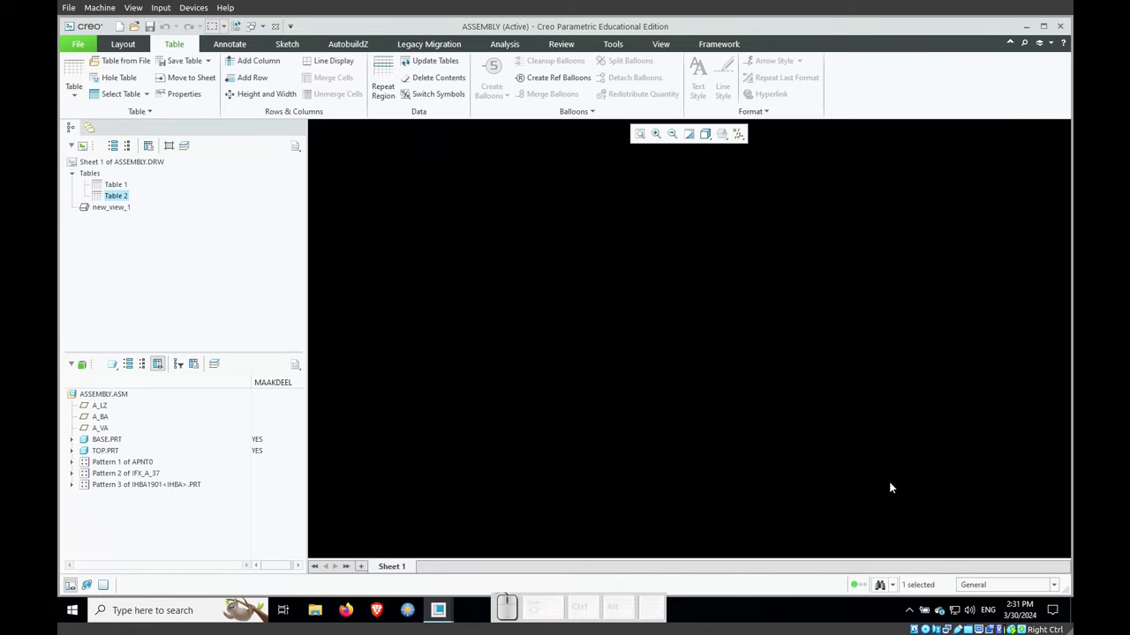
# Step: Set the new table's growth direction to leftward and ascending in its properties
pyautogui.scroll(-1, 831, 480)
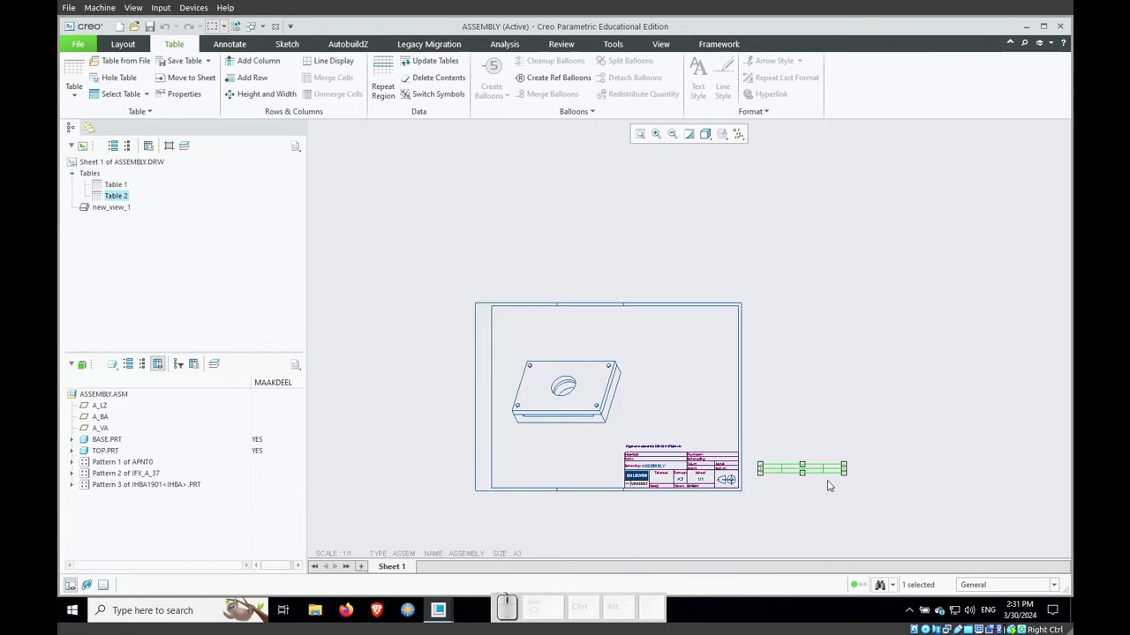
pyautogui.scroll(3, 825, 477)
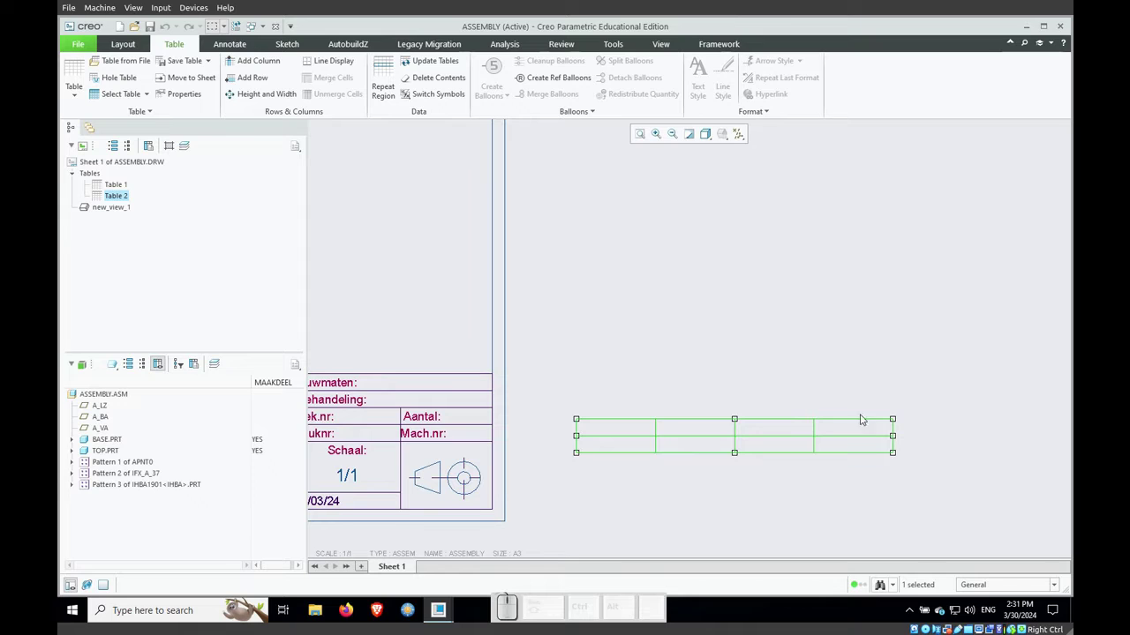
pyautogui.rightClick(875, 370)
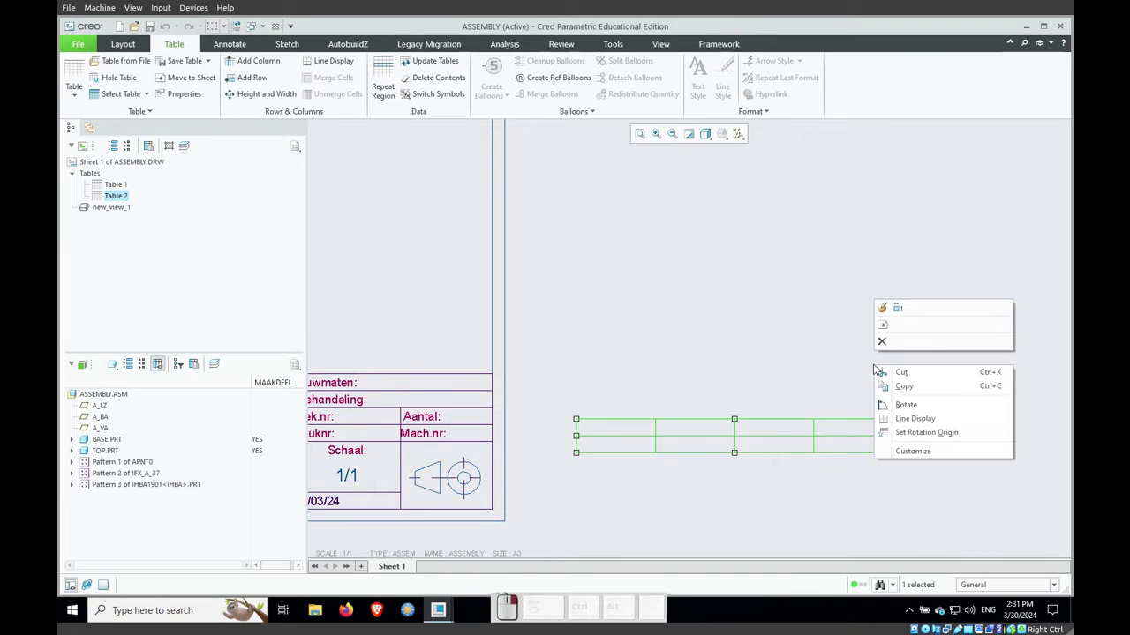
pyautogui.click(884, 308)
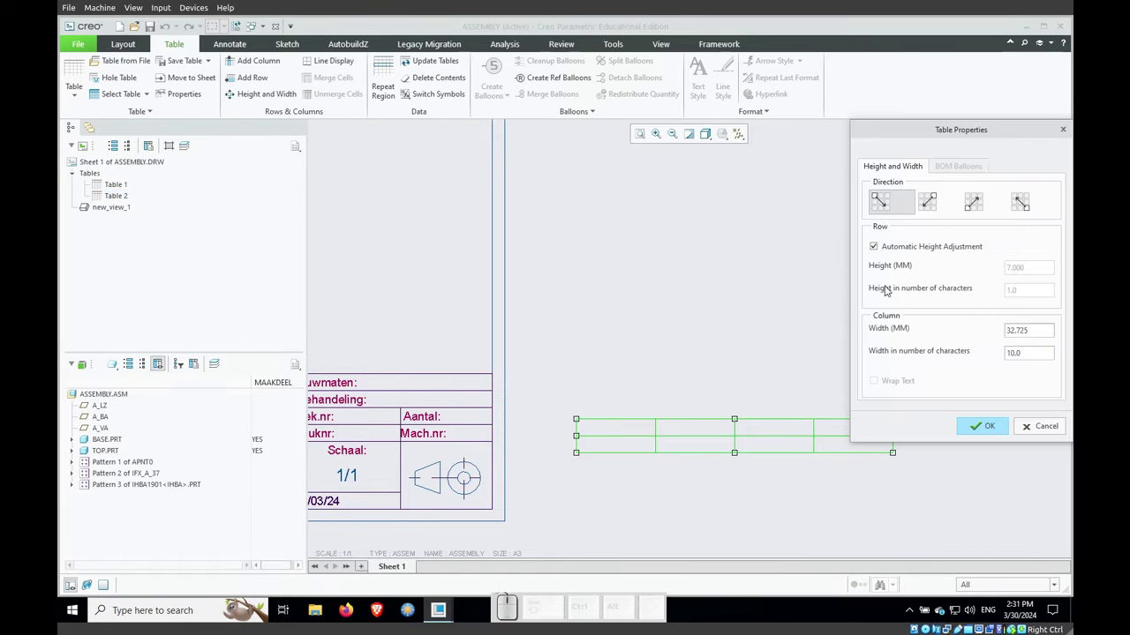
pyautogui.click(1019, 208)
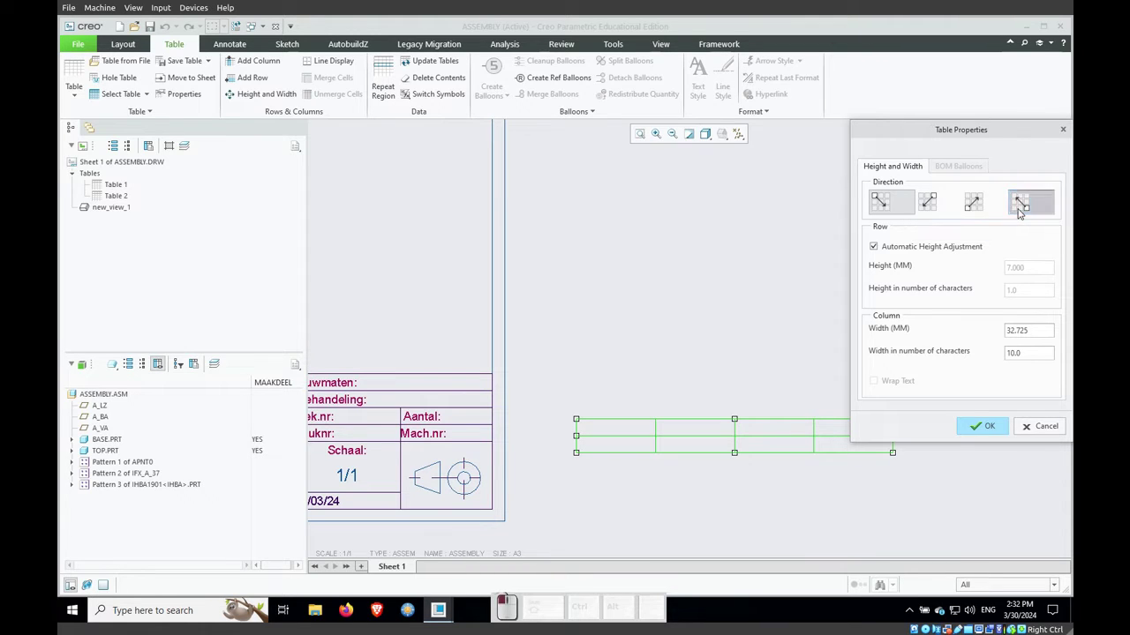
pyautogui.click(988, 427)
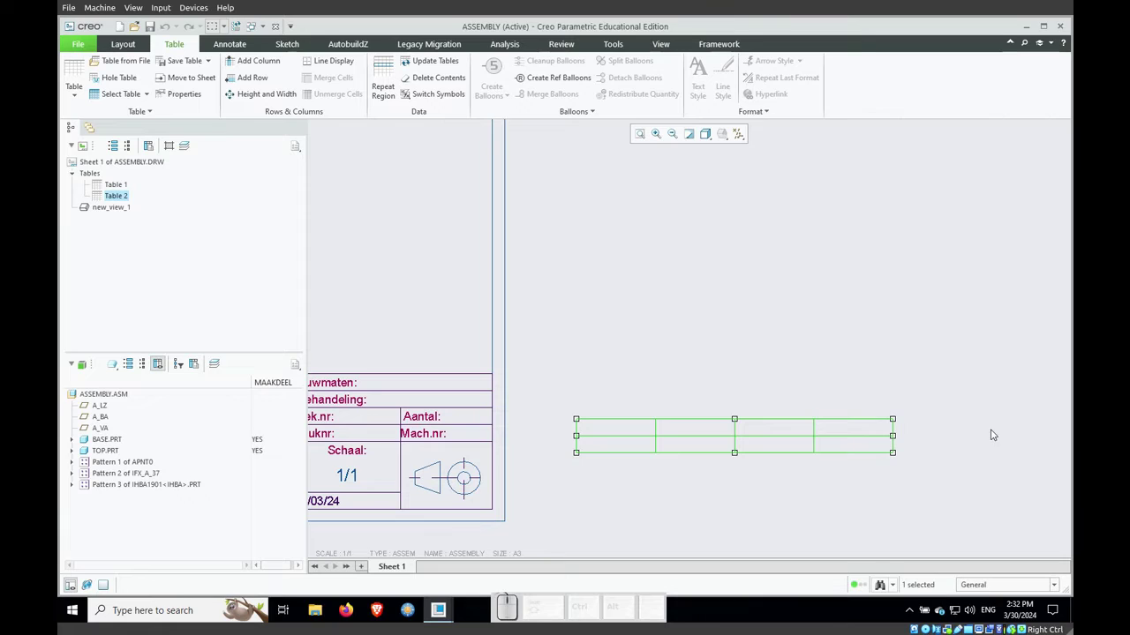
# Step: Enter the headings Index, Quantity and Name in the second, third and fourth cells of the table's lower row
pyautogui.doubleClick(674, 445)
pyautogui.write('D')
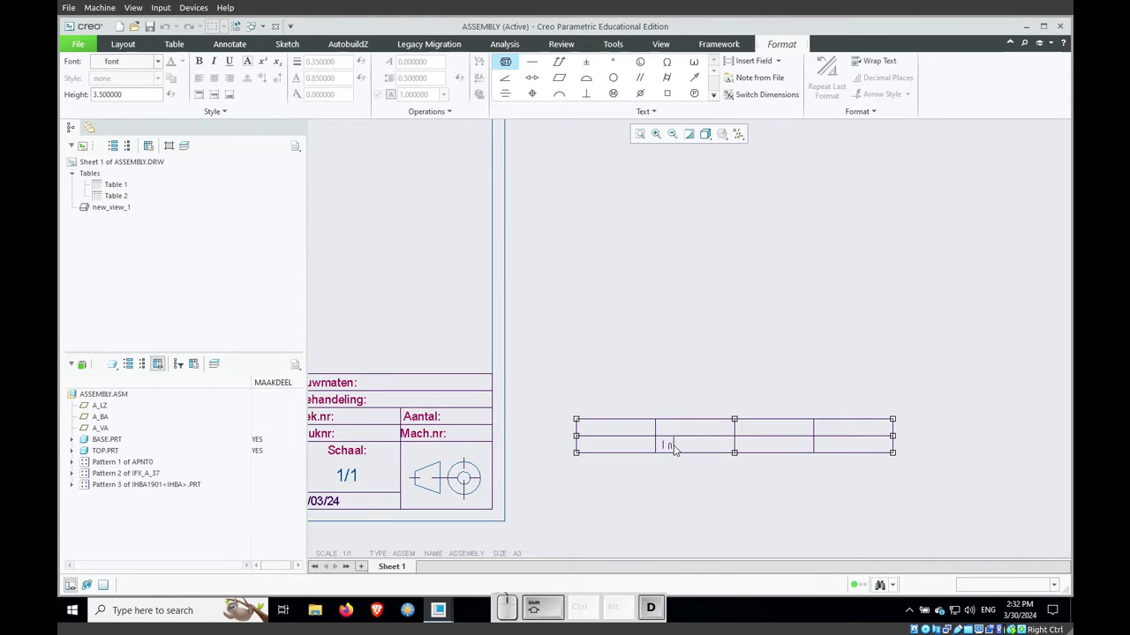
pyautogui.write('dex')
pyautogui.click(718, 485)
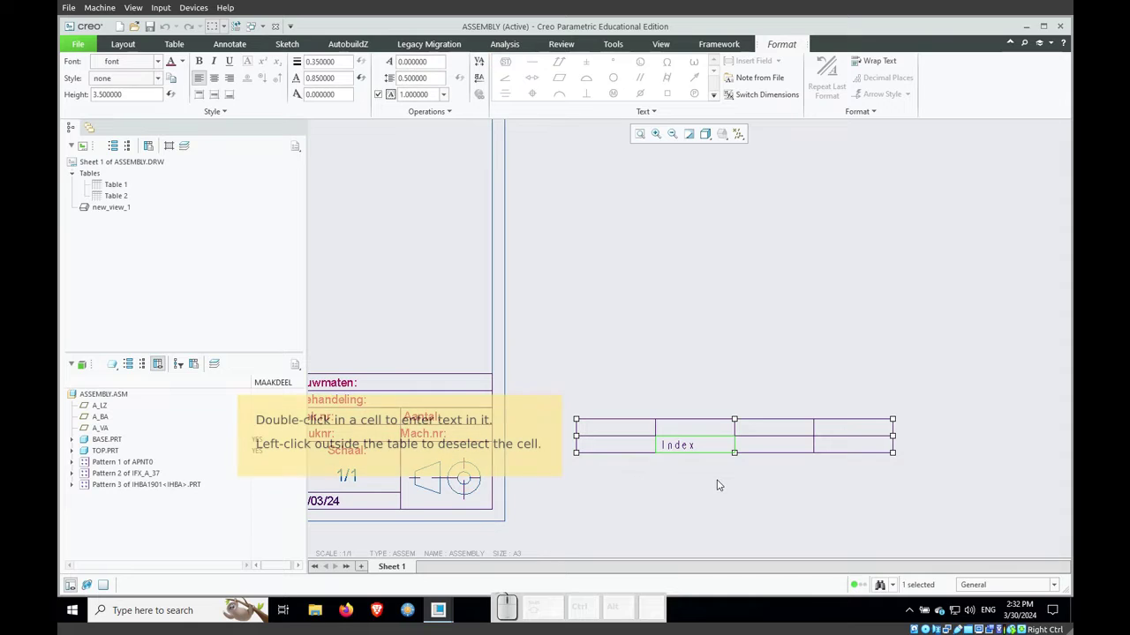
pyautogui.doubleClick(748, 452)
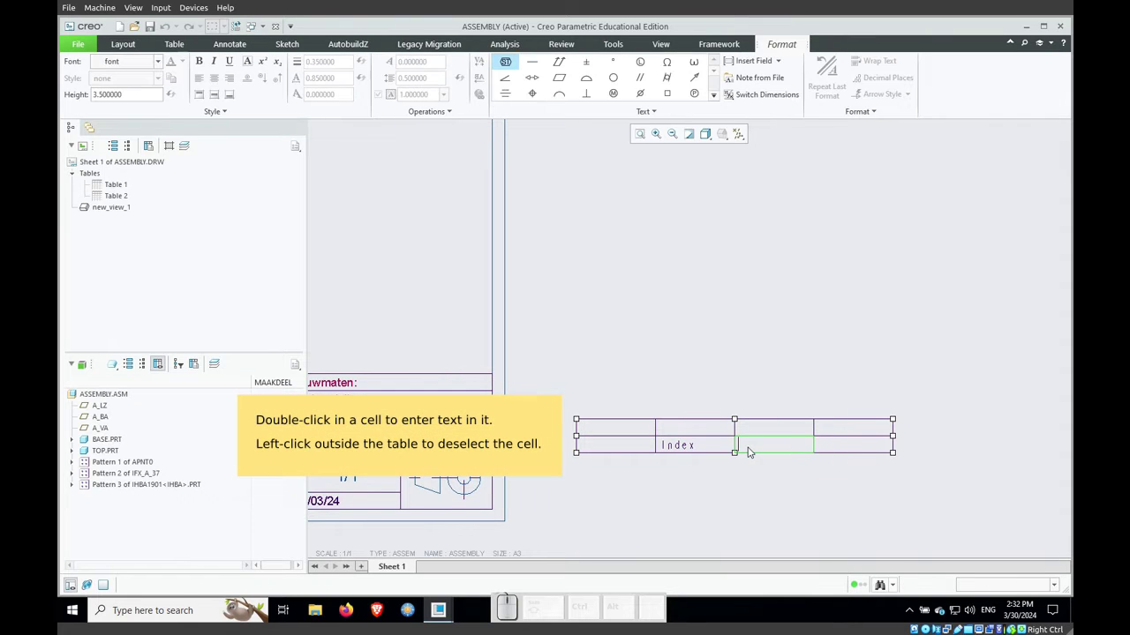
pyautogui.write('Quantity')
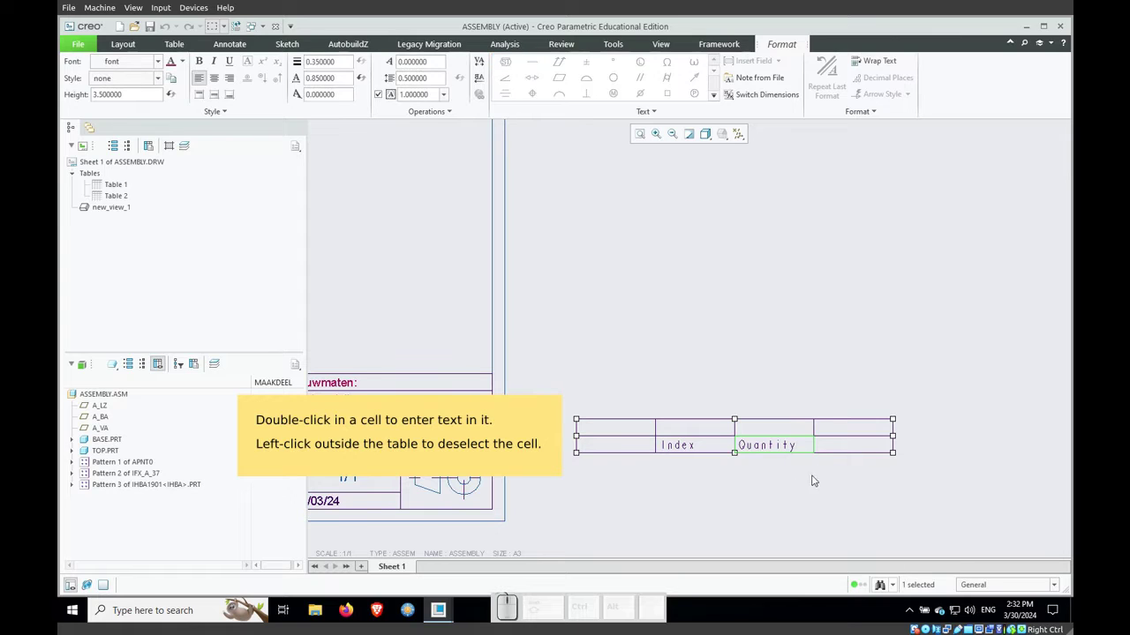
pyautogui.doubleClick(841, 447)
pyautogui.write('Name')
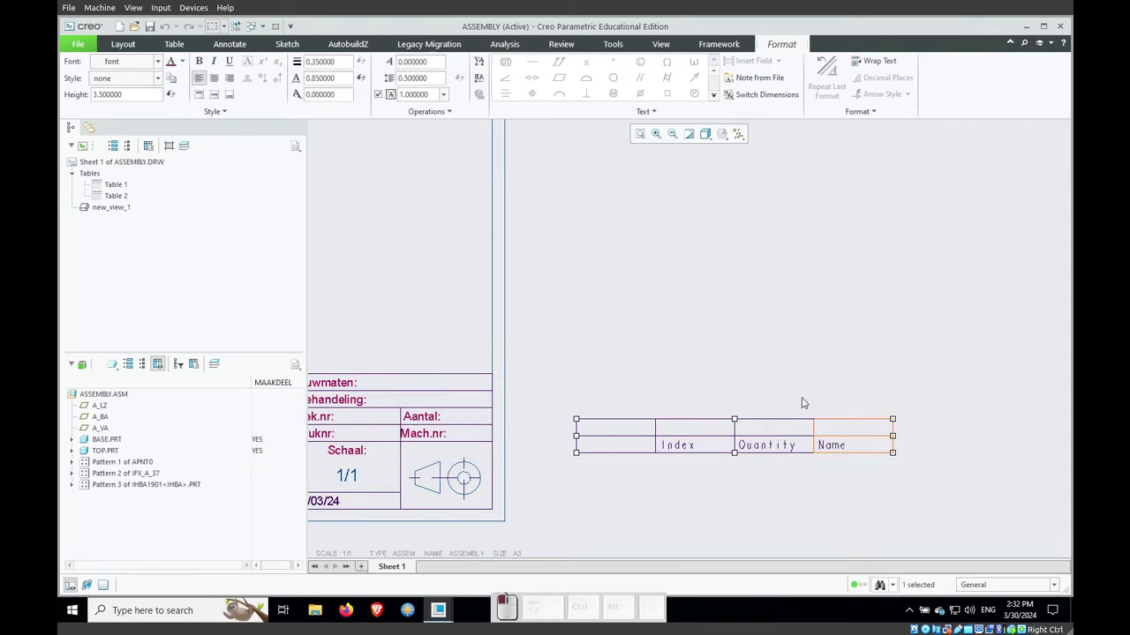
pyautogui.click(773, 327)
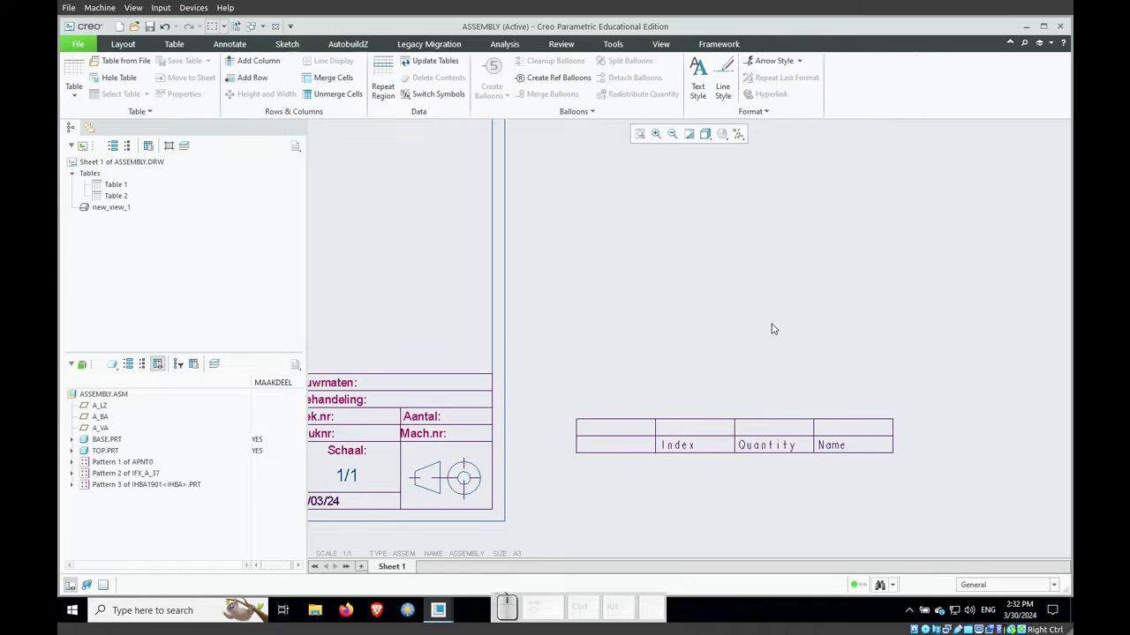
# Step: Add a simple repeat region spanning the first through last cells of the table's upper row
pyautogui.click(385, 69)
pyautogui.click(1024, 159)
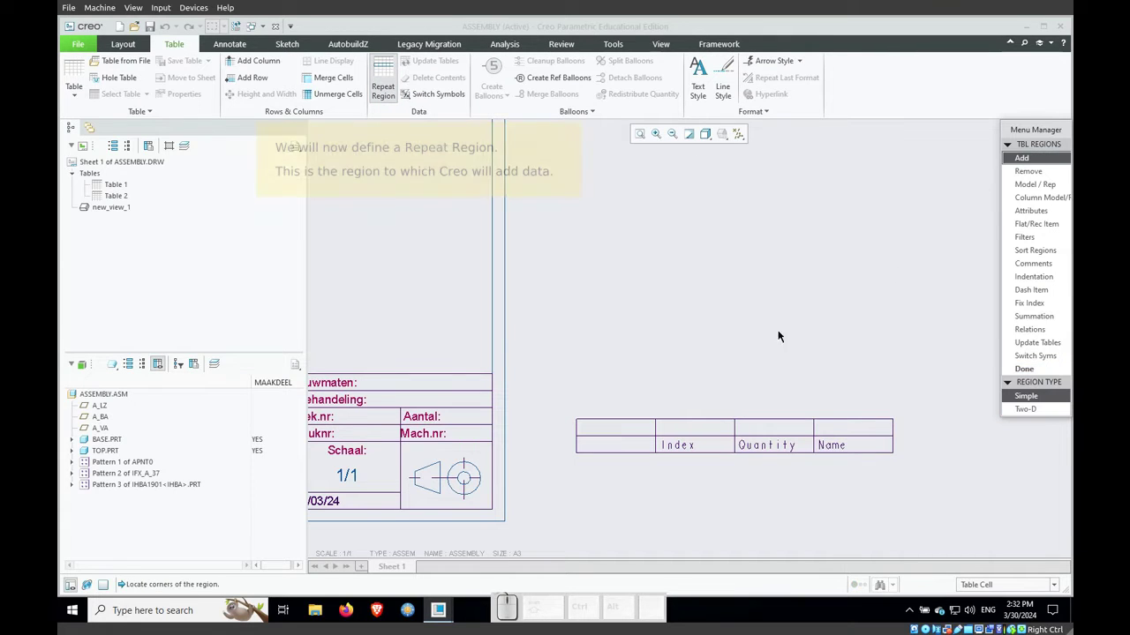
pyautogui.click(618, 429)
pyautogui.click(830, 430)
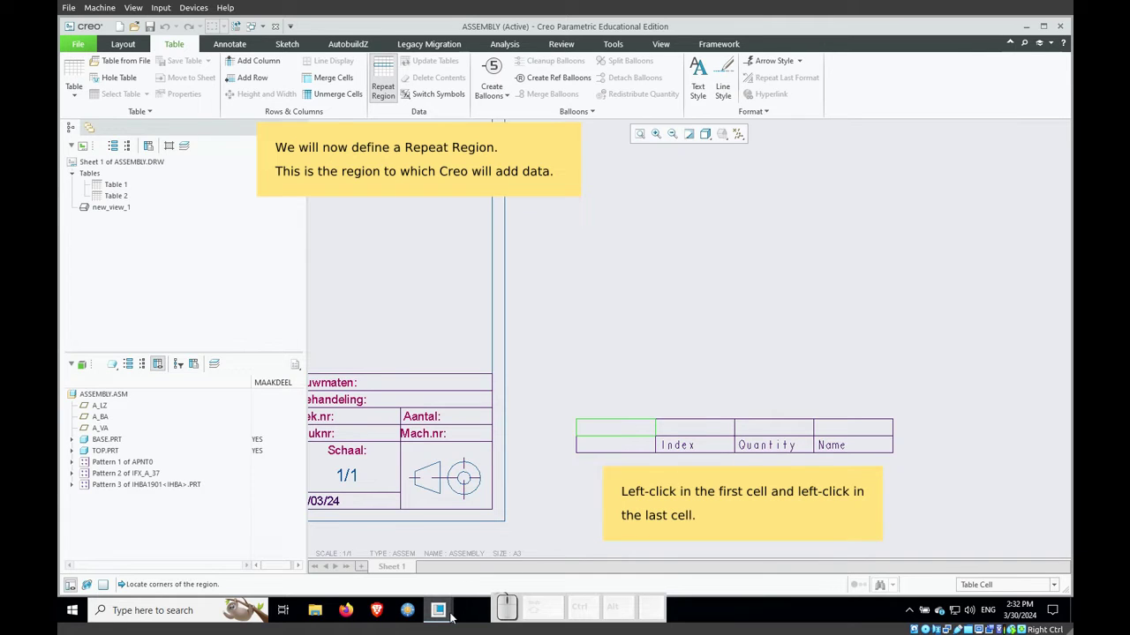
pyautogui.click(570, 561)
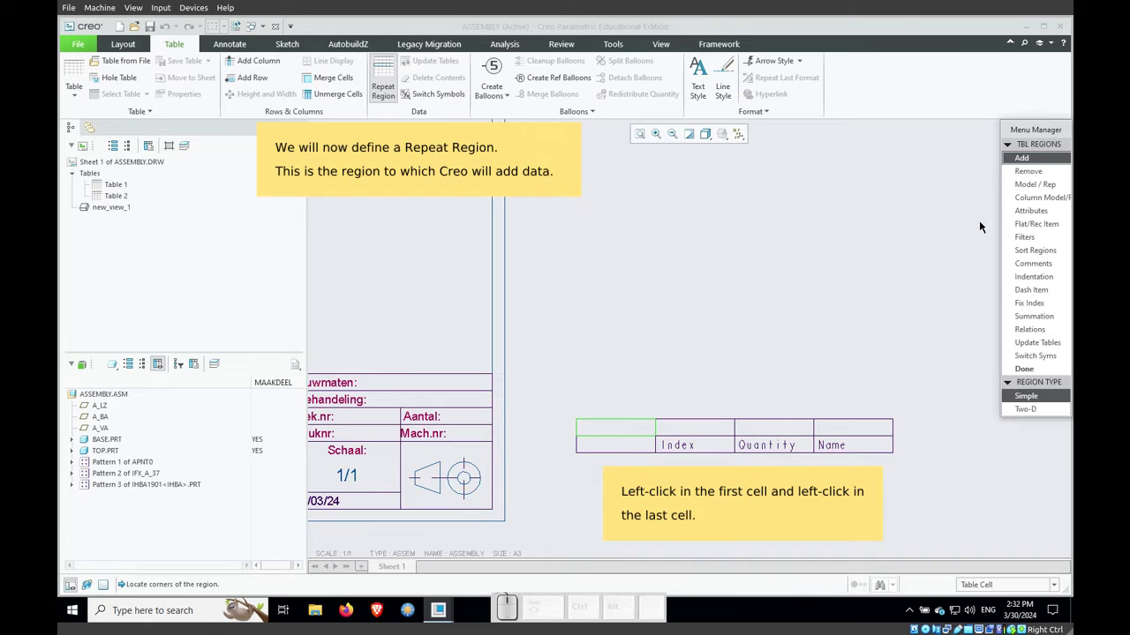
# Step: Set the repeat region's attributes to No Duplicates and finish the region definition
pyautogui.click(1024, 211)
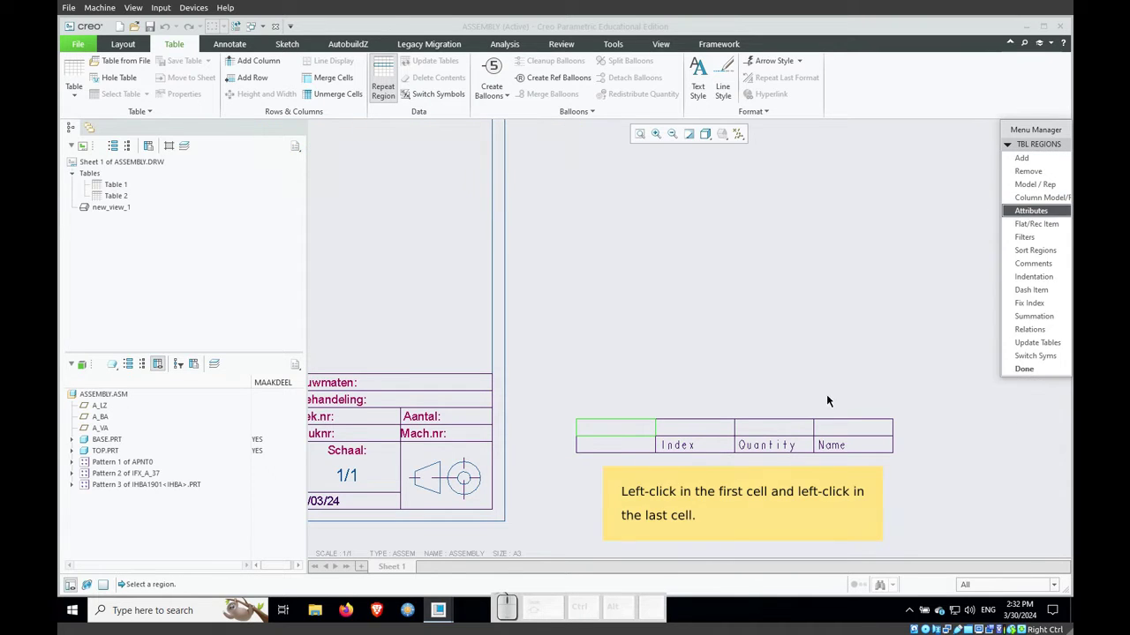
pyautogui.click(839, 442)
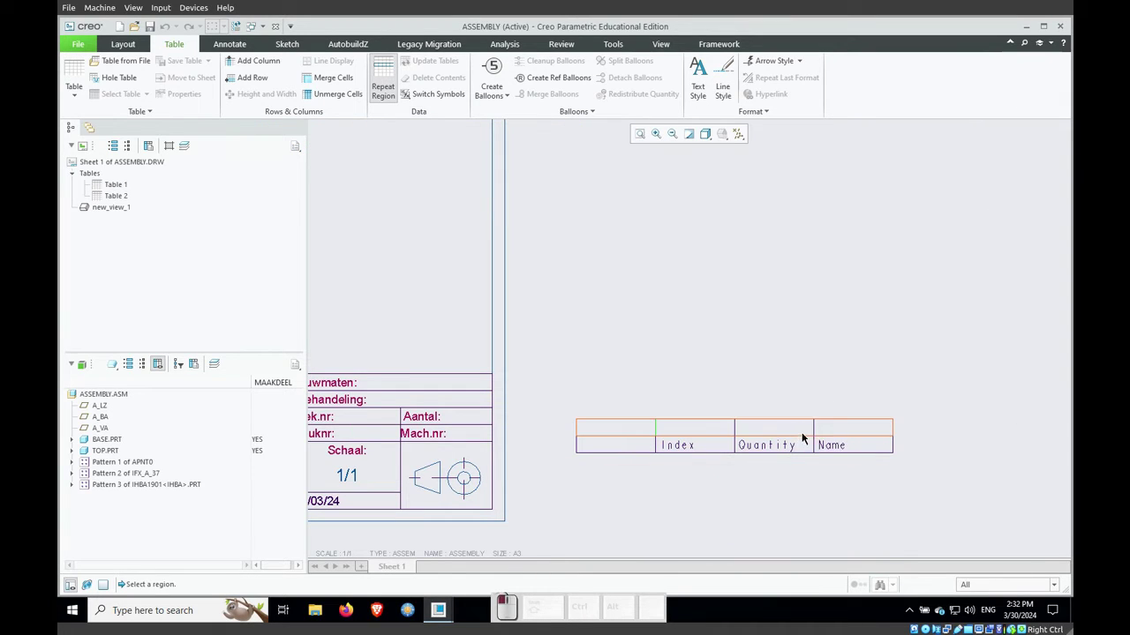
pyautogui.click(1052, 201)
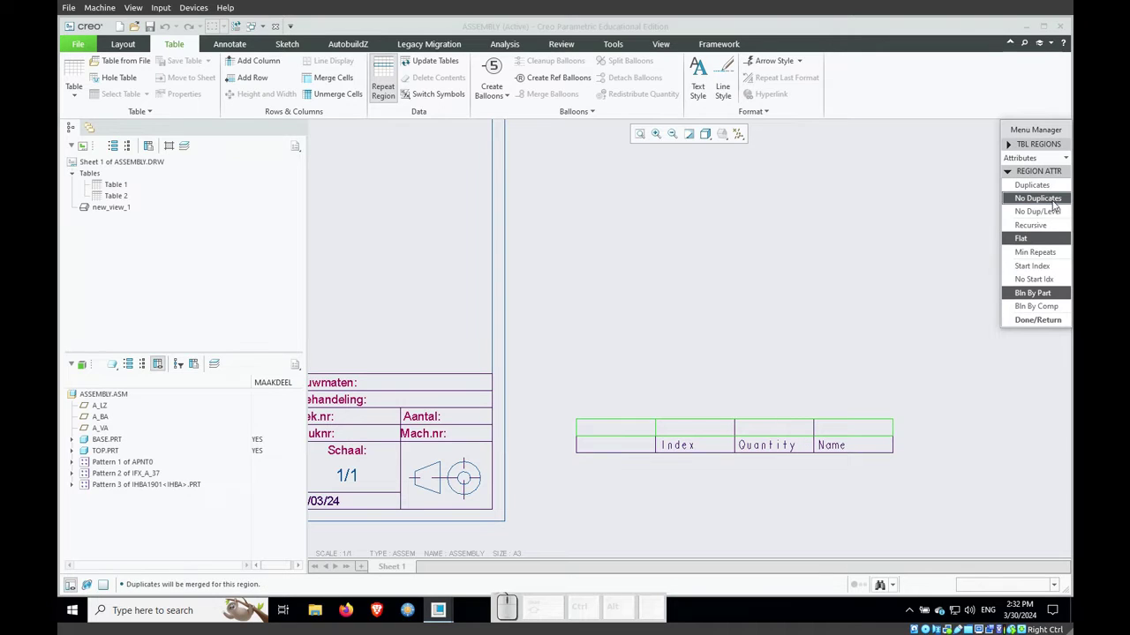
pyautogui.click(1037, 321)
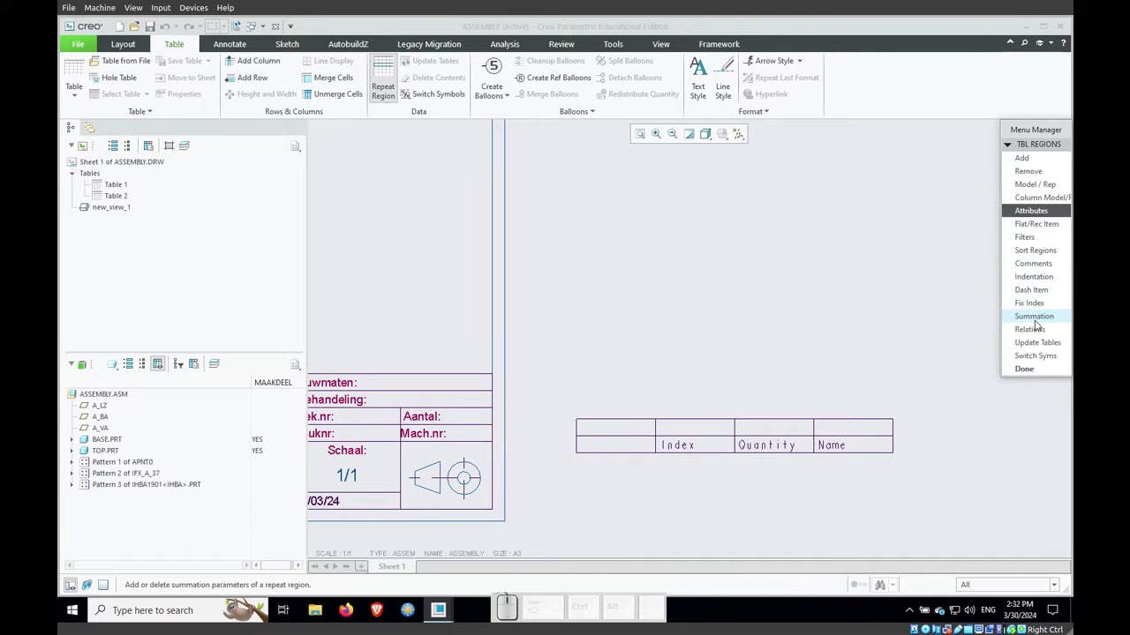
pyautogui.click(1026, 371)
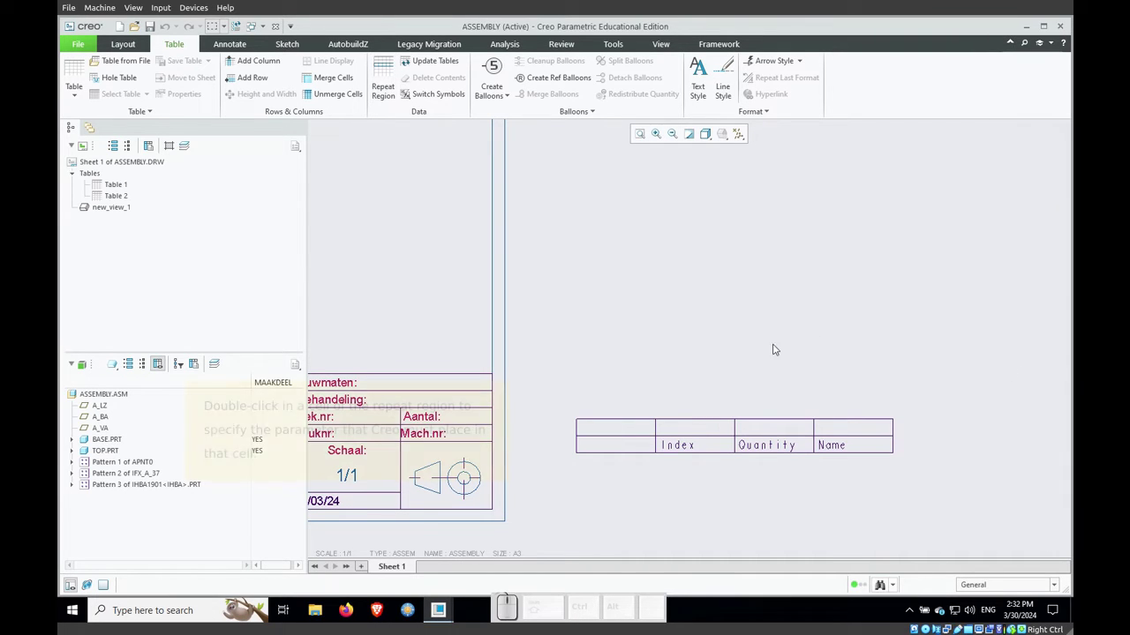
# Step: Assign the report symbol rpt.index to the upper row's first cell and rpt.qty to the cell above Quantity
pyautogui.doubleClick(616, 431)
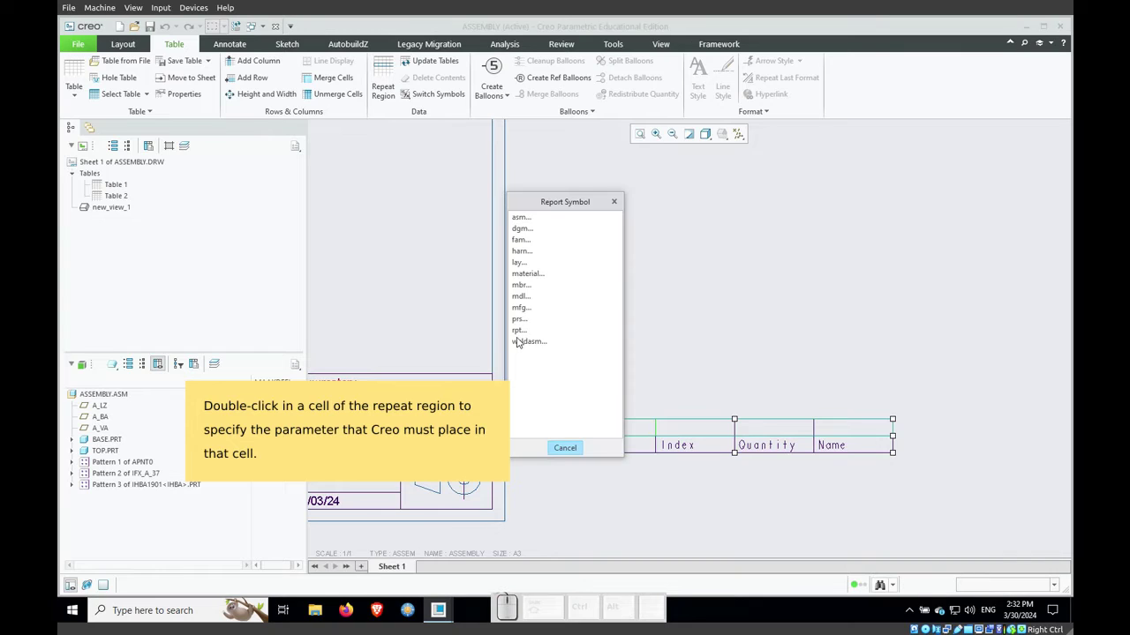
pyautogui.click(519, 331)
pyautogui.click(520, 228)
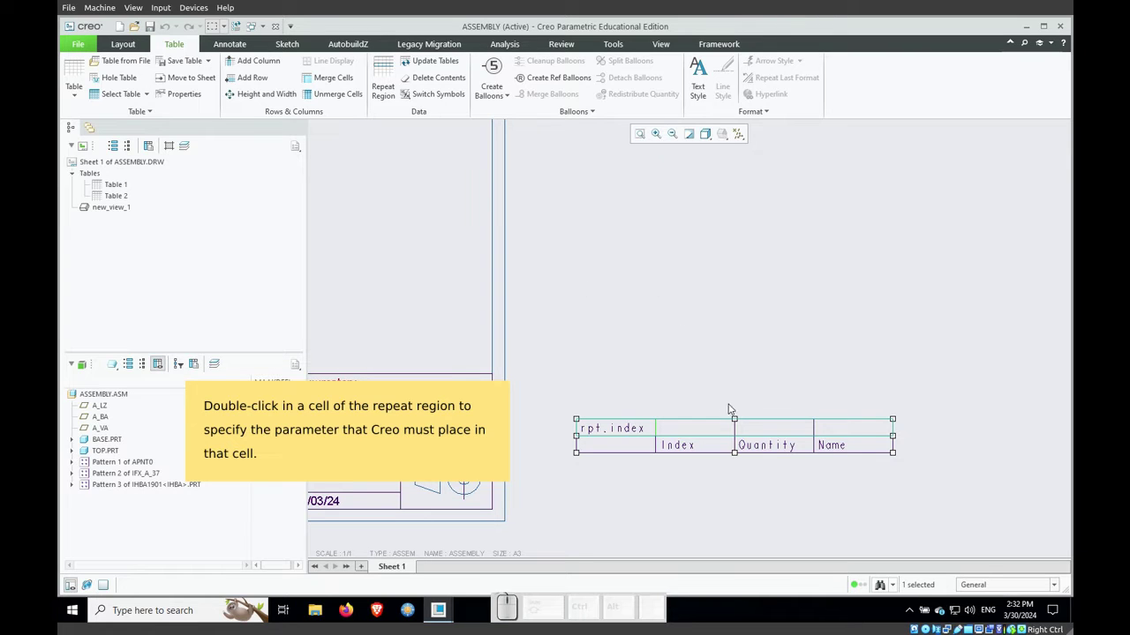
pyautogui.doubleClick(746, 430)
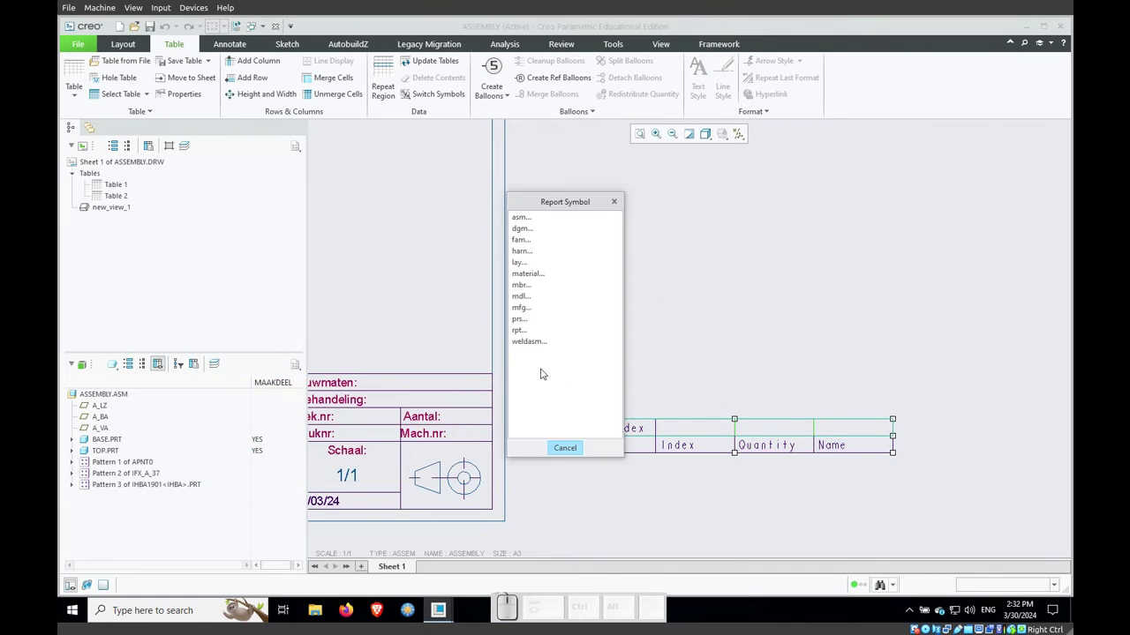
pyautogui.click(521, 333)
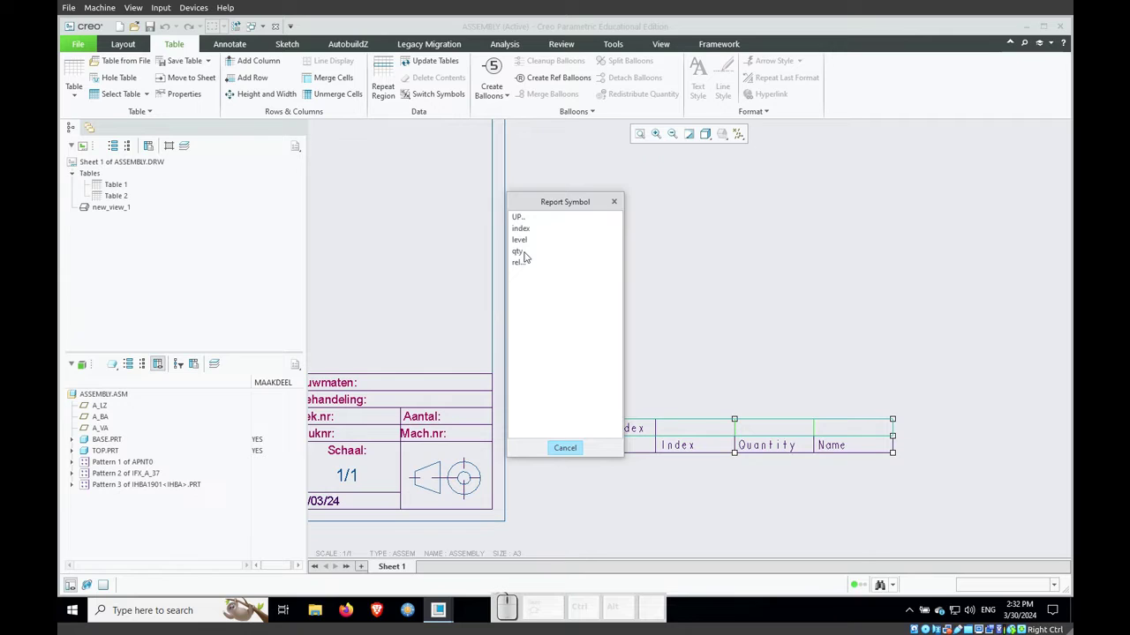
pyautogui.click(526, 256)
# Step: Assign the report symbol asm.mbr.name to the repeat region cell above Name
pyautogui.doubleClick(830, 430)
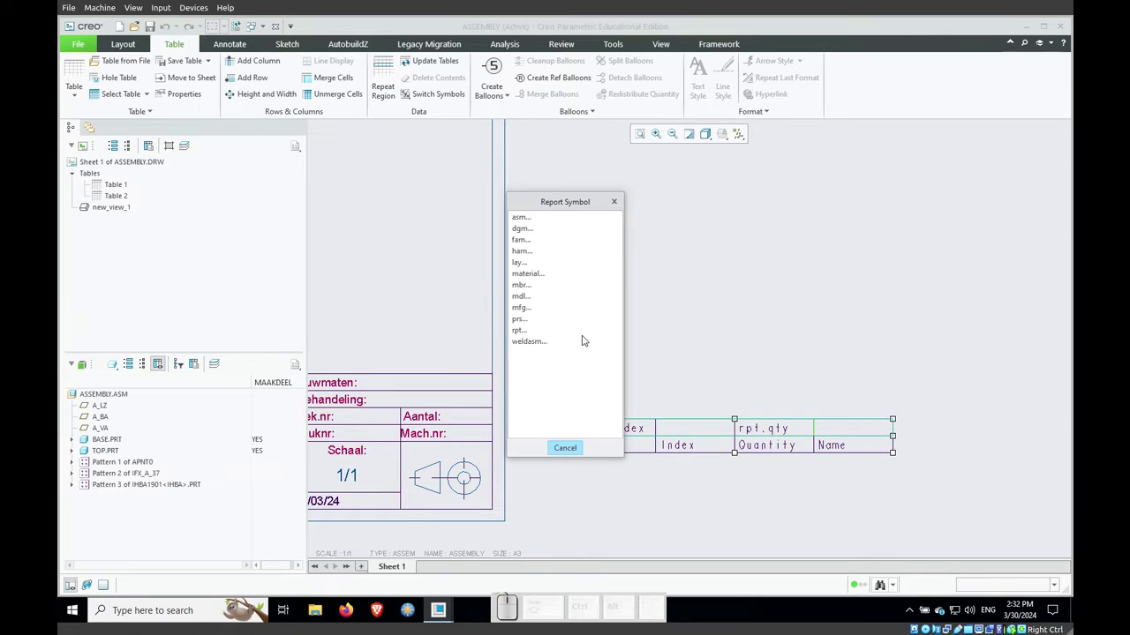
pyautogui.click(519, 221)
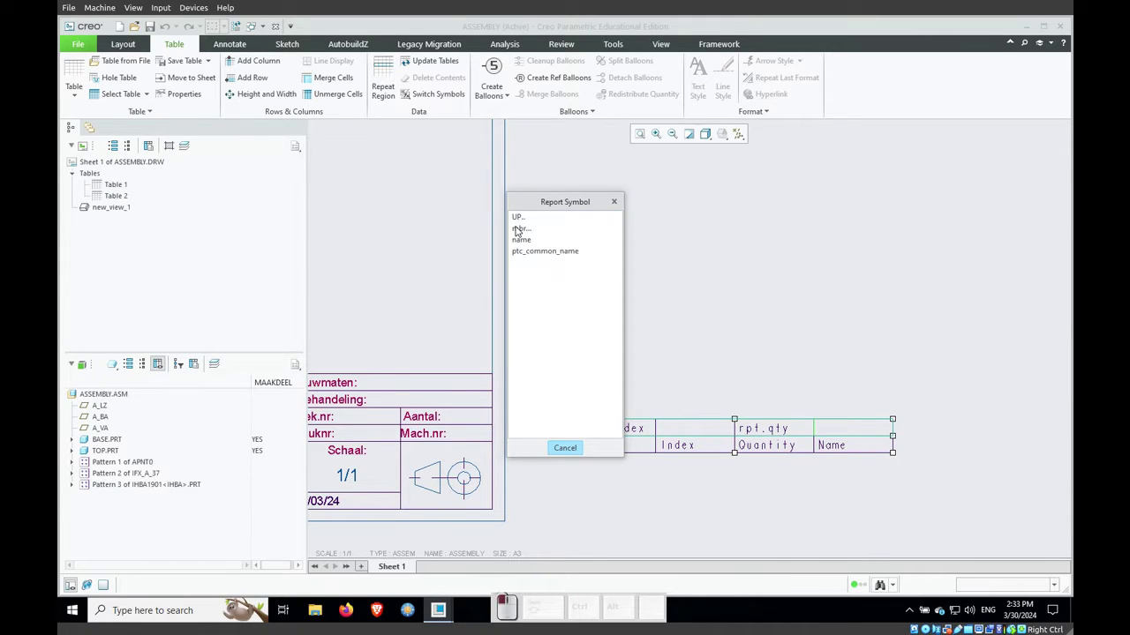
pyautogui.click(518, 230)
pyautogui.click(522, 330)
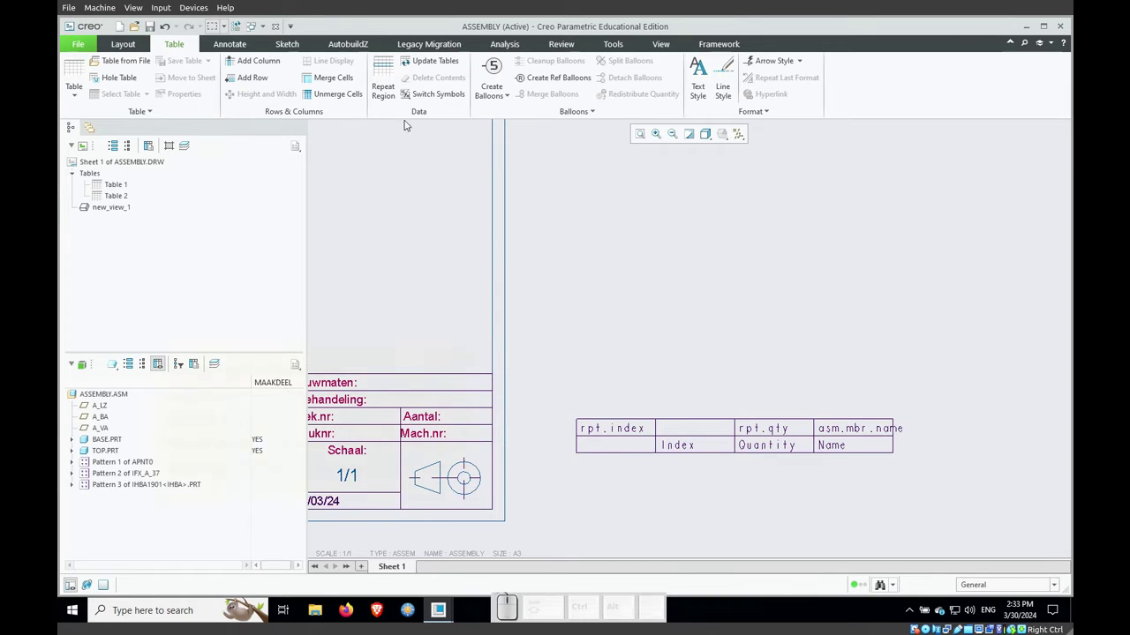
# Step: Create a parameter NEW_INDEX_M of type Integer in the relations of the table's repeat region
pyautogui.click(383, 88)
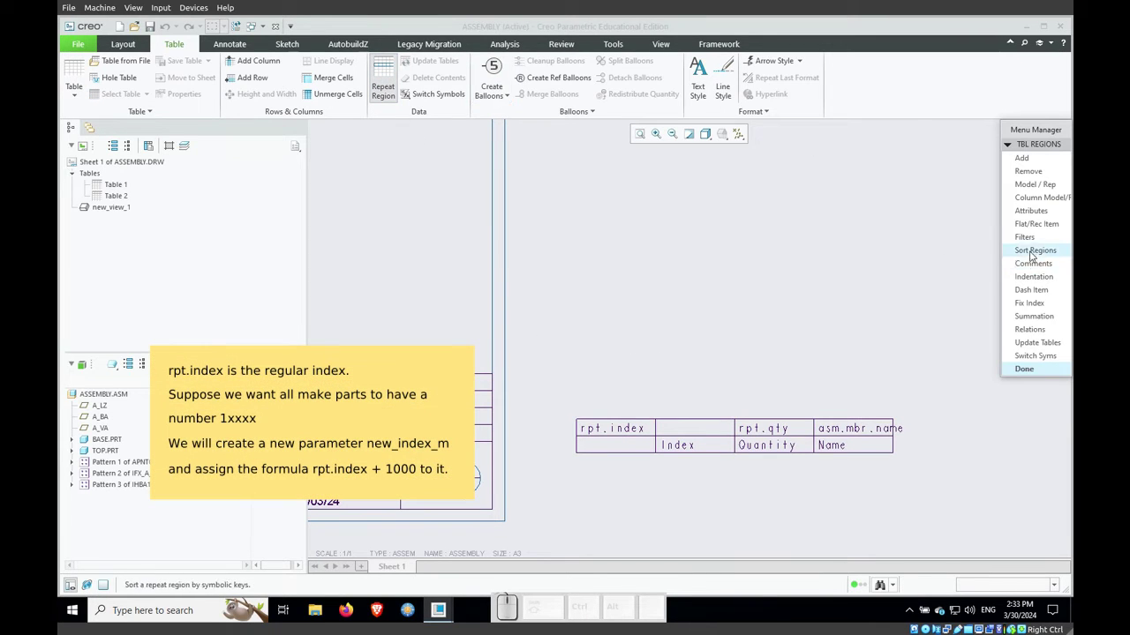
pyautogui.click(1032, 330)
pyautogui.click(717, 429)
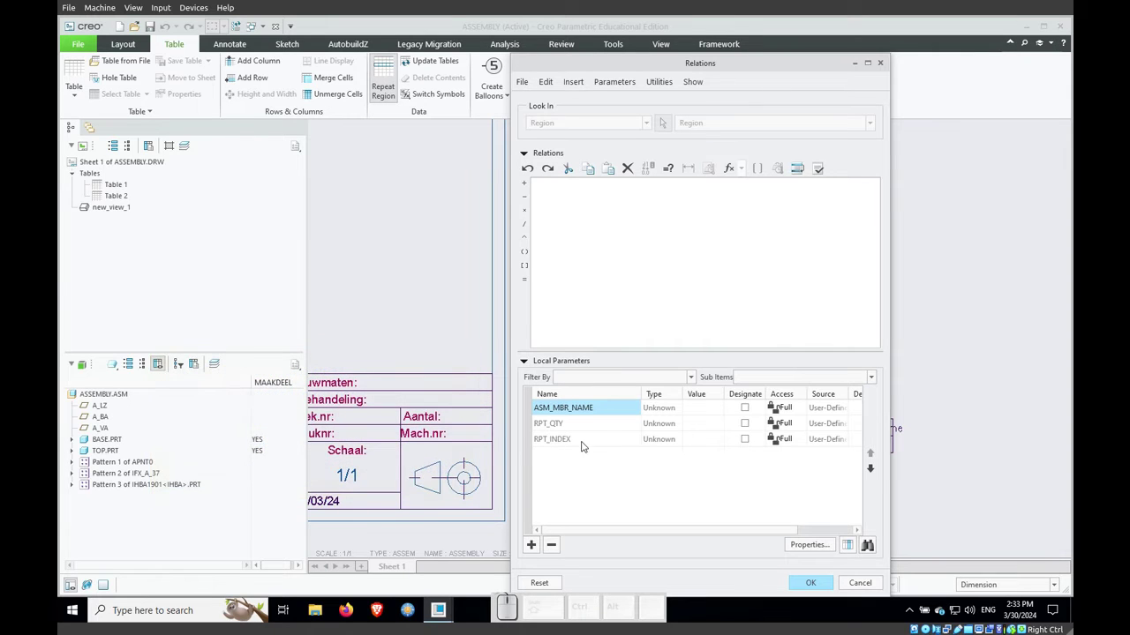
pyautogui.click(531, 544)
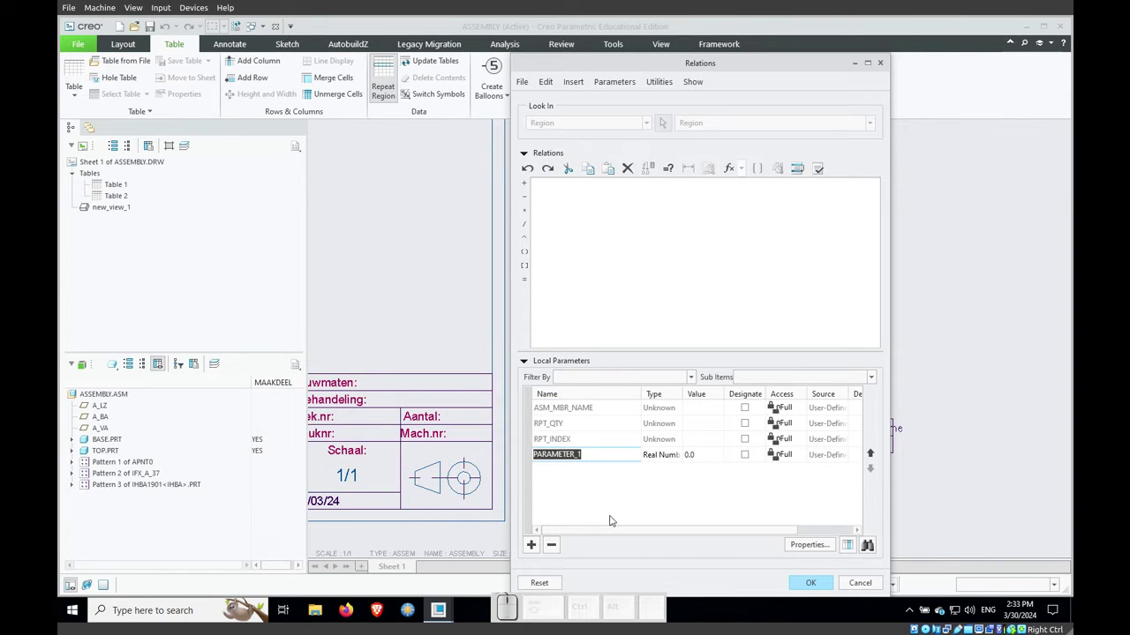
pyautogui.write('NEW')
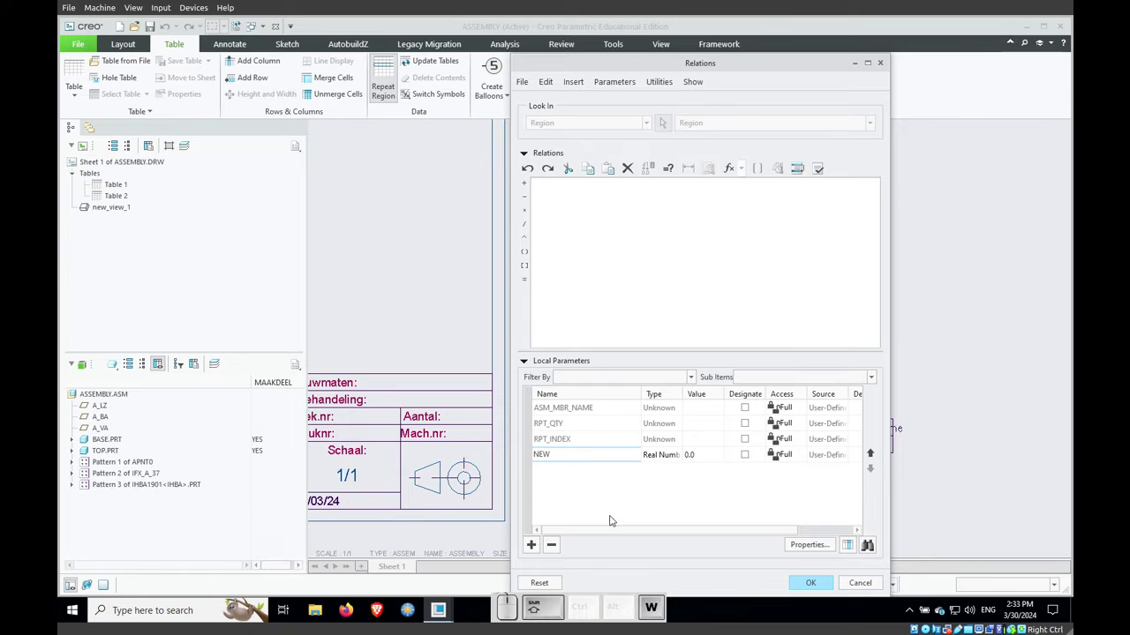
pyautogui.write('_INDEX_M')
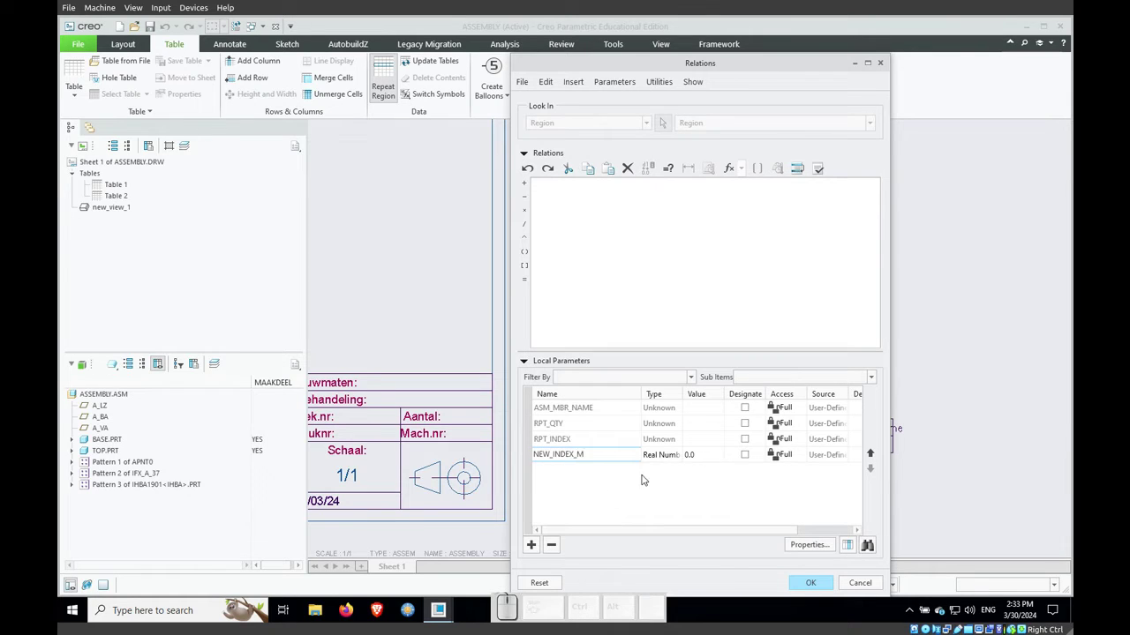
pyautogui.click(683, 456)
pyautogui.click(676, 454)
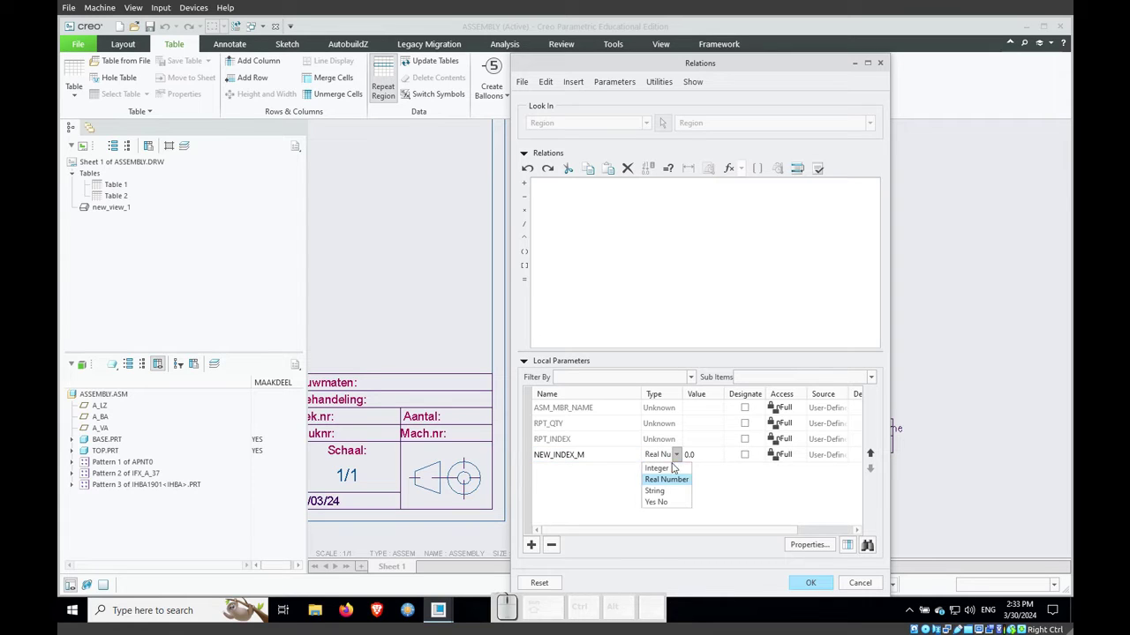
pyautogui.click(668, 477)
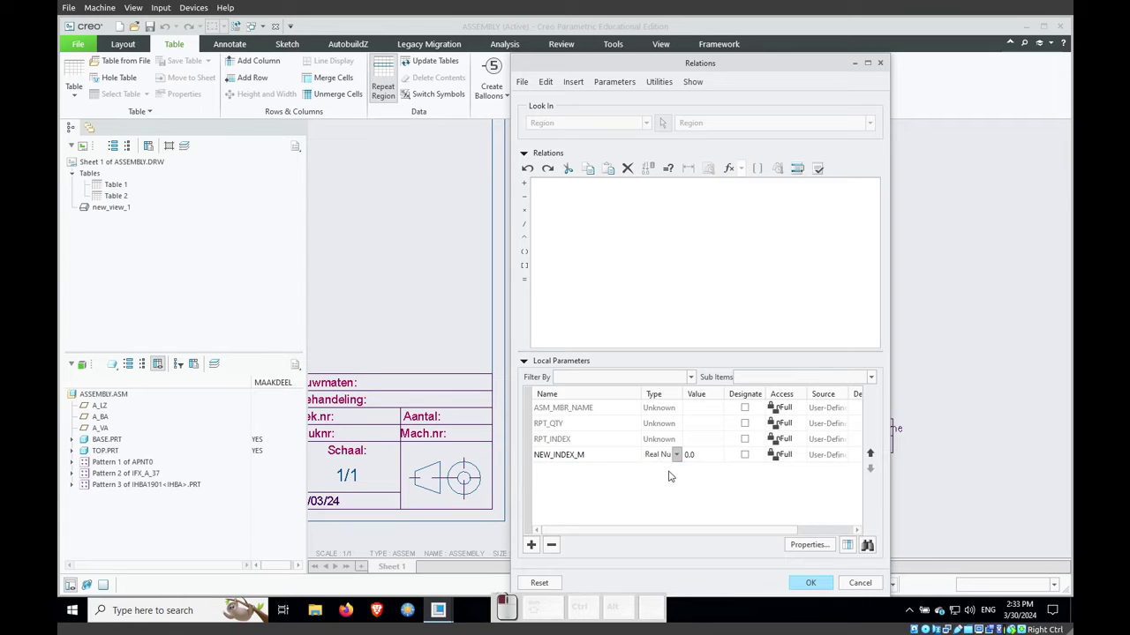
# Step: Add the relation NEW_INDEX_M = RPT_INDEX + 1000 to the repeat region and finish the region definition
pyautogui.click(559, 455)
pyautogui.rightClick(560, 460)
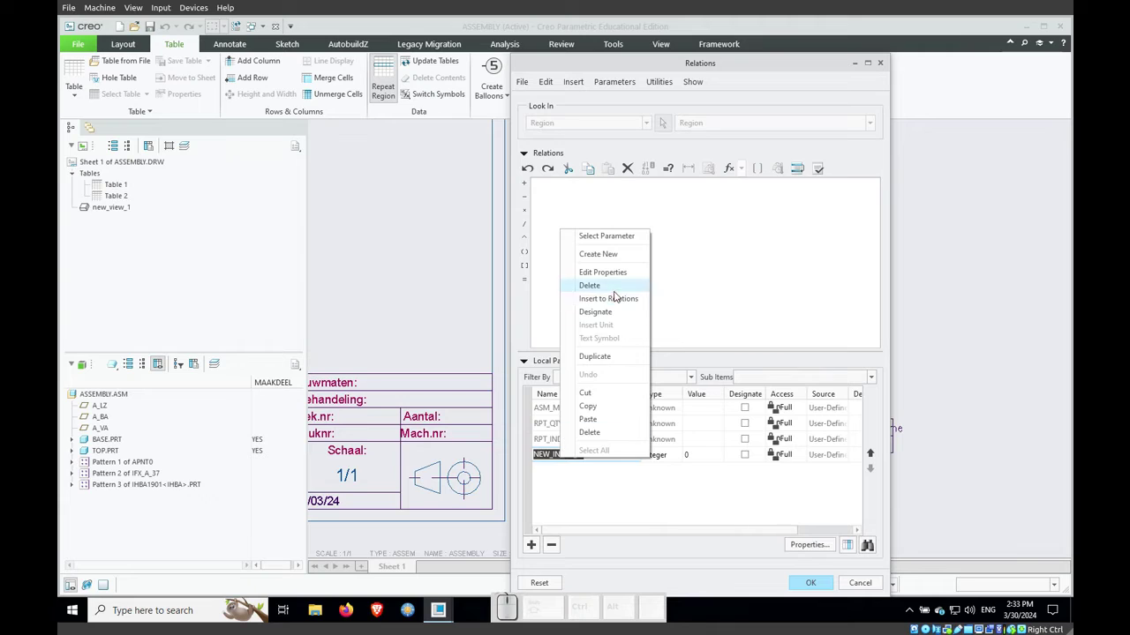
pyautogui.click(608, 299)
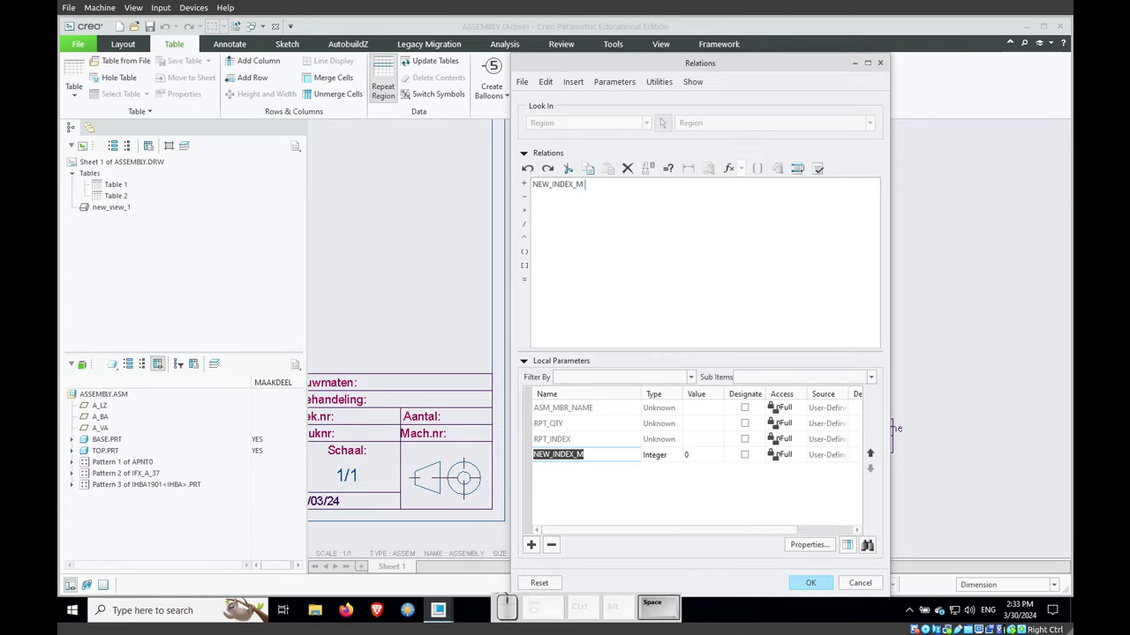
pyautogui.write('=')
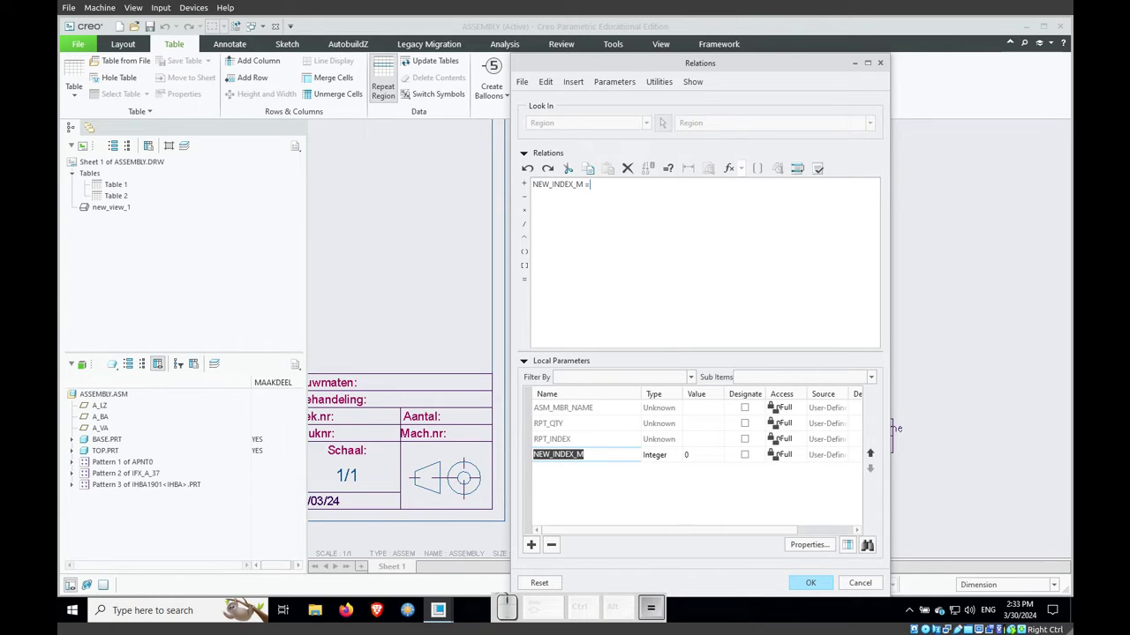
pyautogui.rightClick(580, 441)
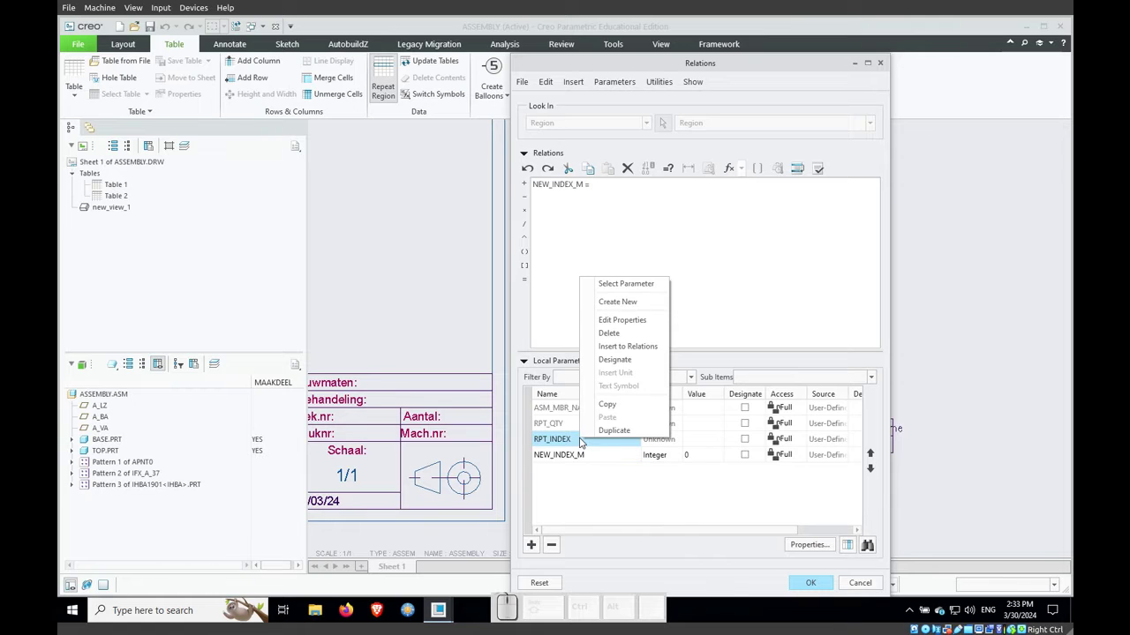
pyautogui.click(617, 347)
pyautogui.write('+ 1')
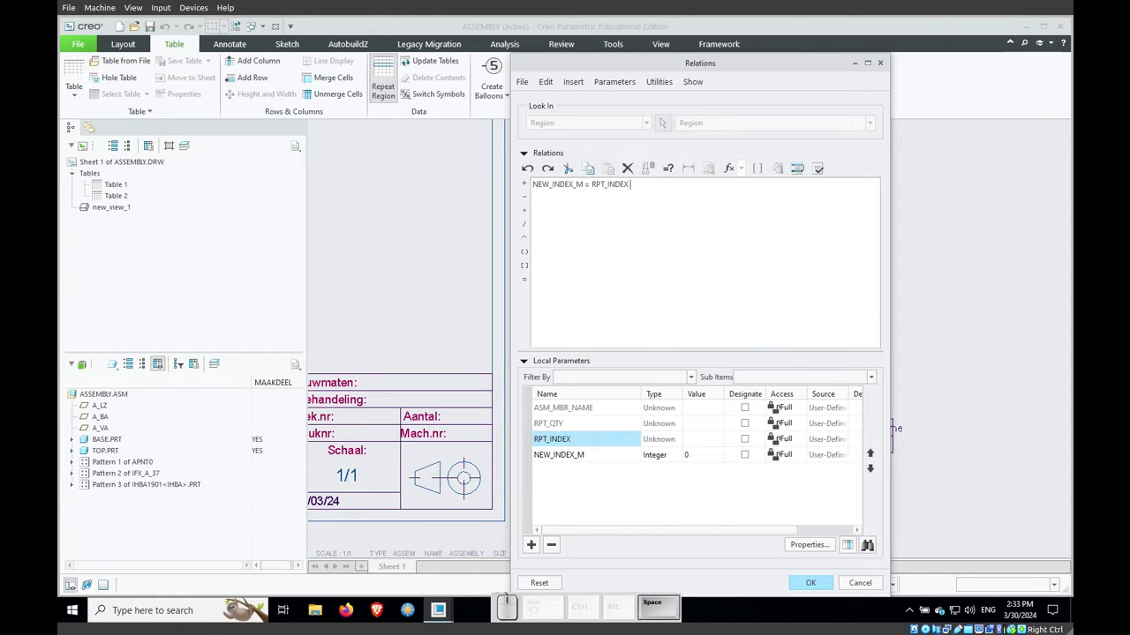
pyautogui.write('000')
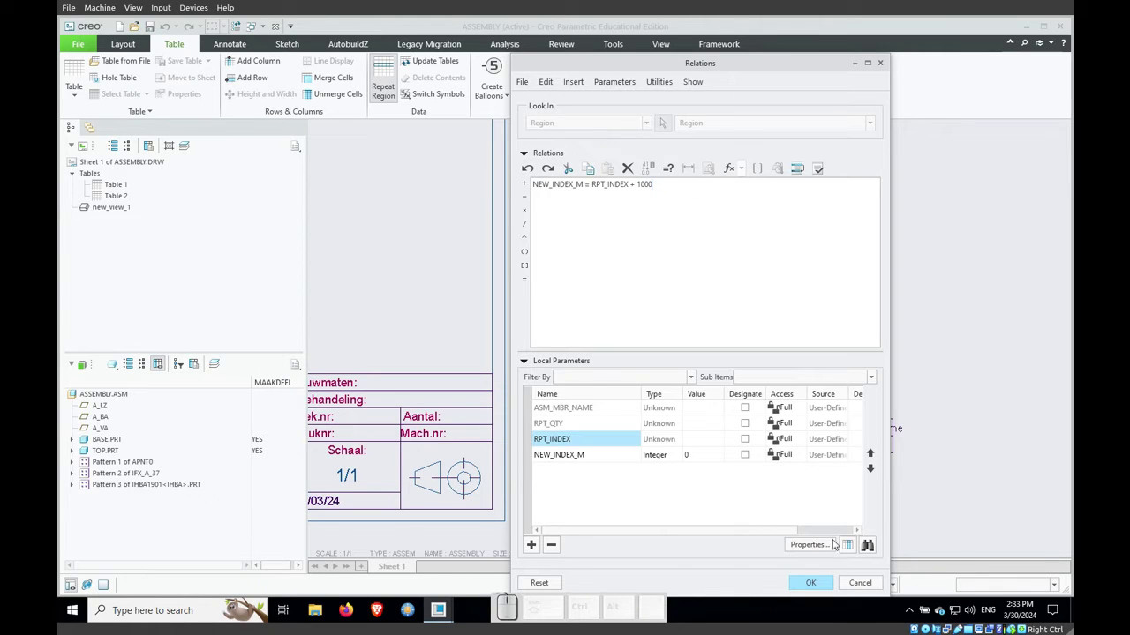
pyautogui.click(810, 584)
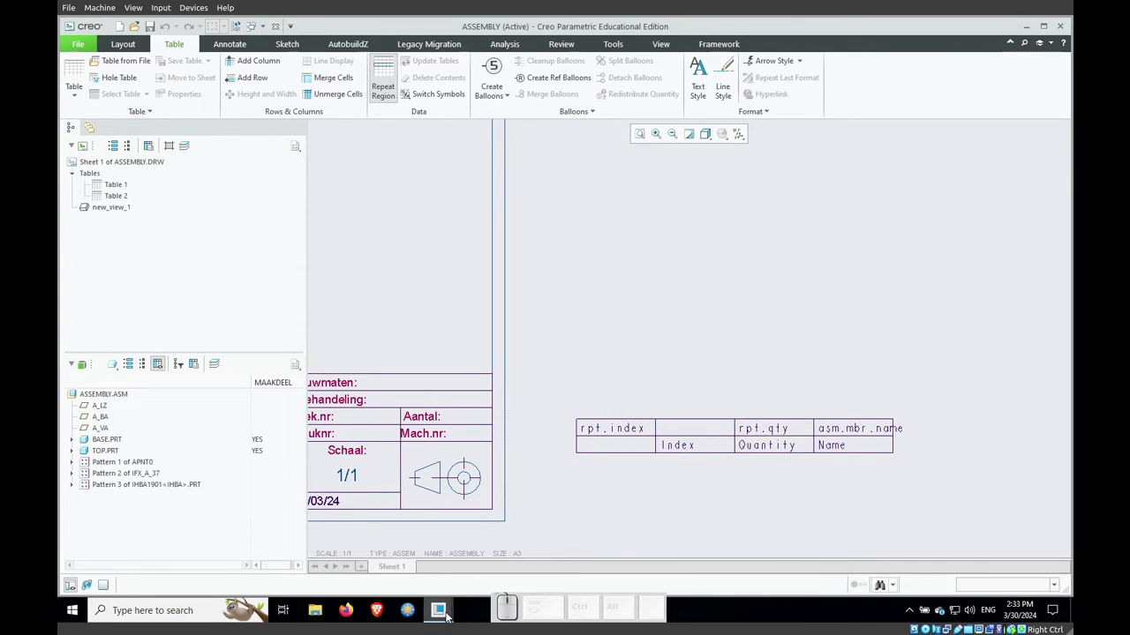
pyautogui.moveTo(438, 610)
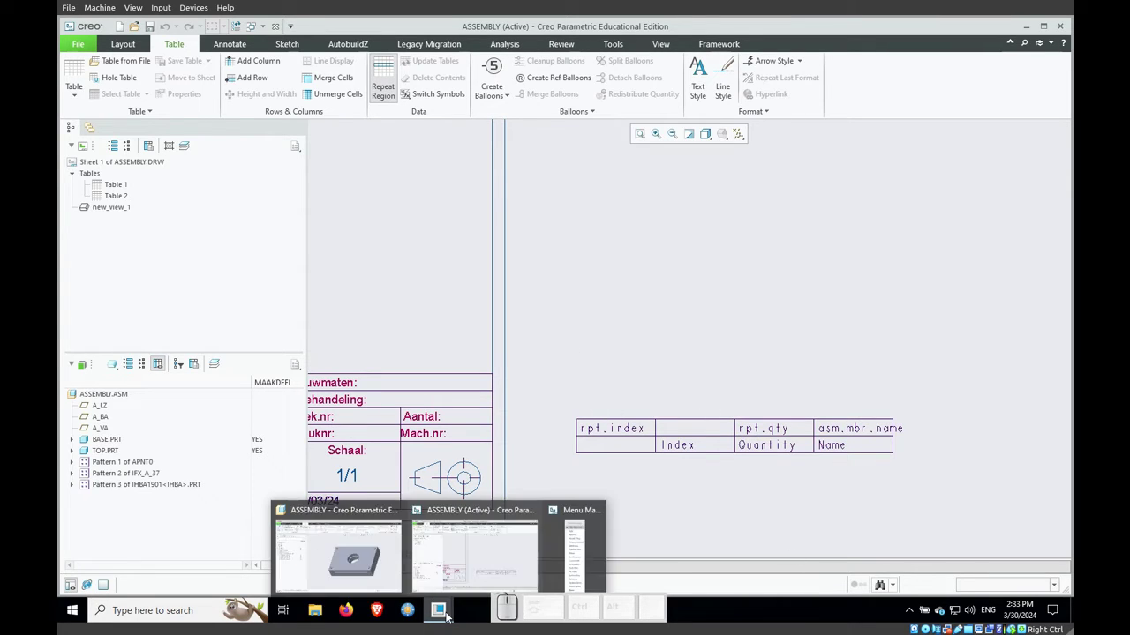
pyautogui.click(589, 557)
pyautogui.click(1033, 372)
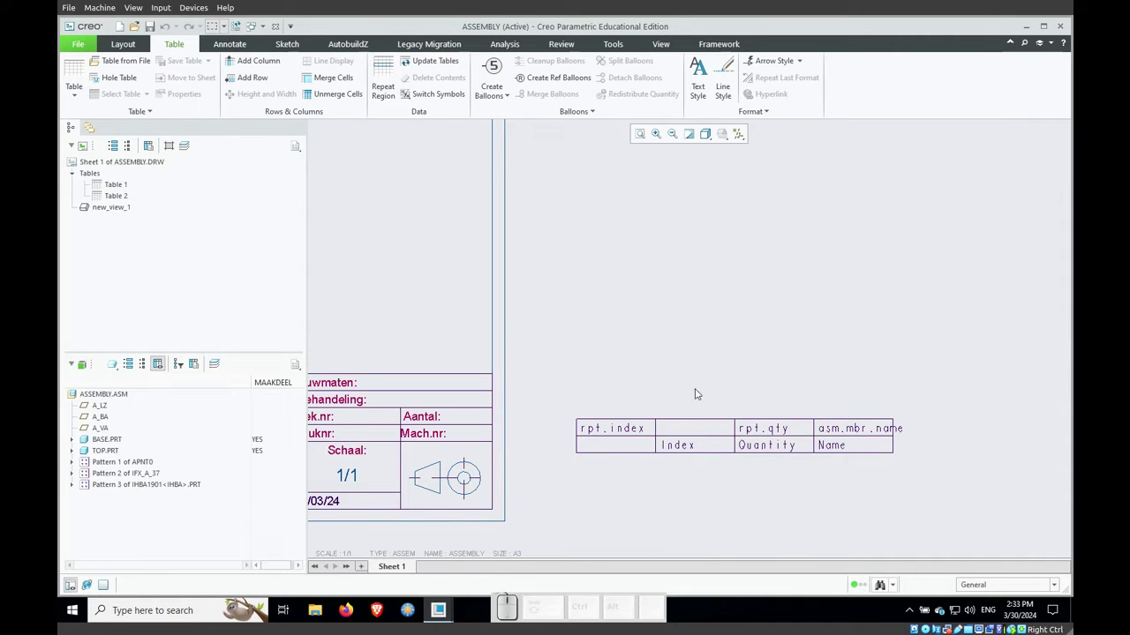
# Step: Assign the user-defined report symbol rpt.rel.new_index_m to the cell above Index and update the tables
pyautogui.doubleClick(688, 428)
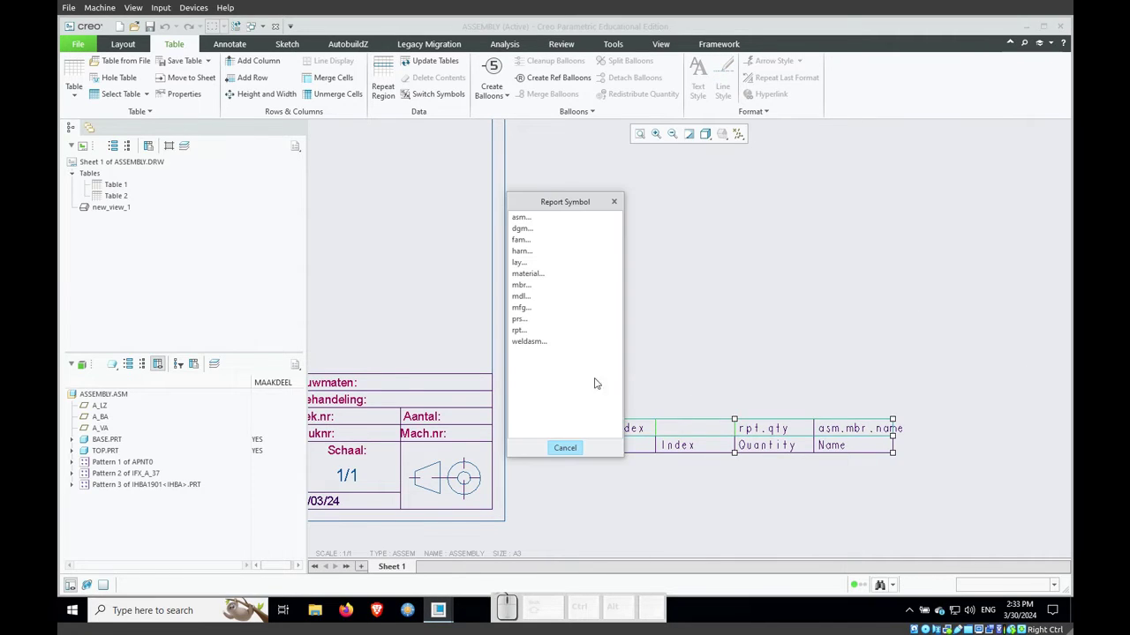
pyautogui.click(517, 331)
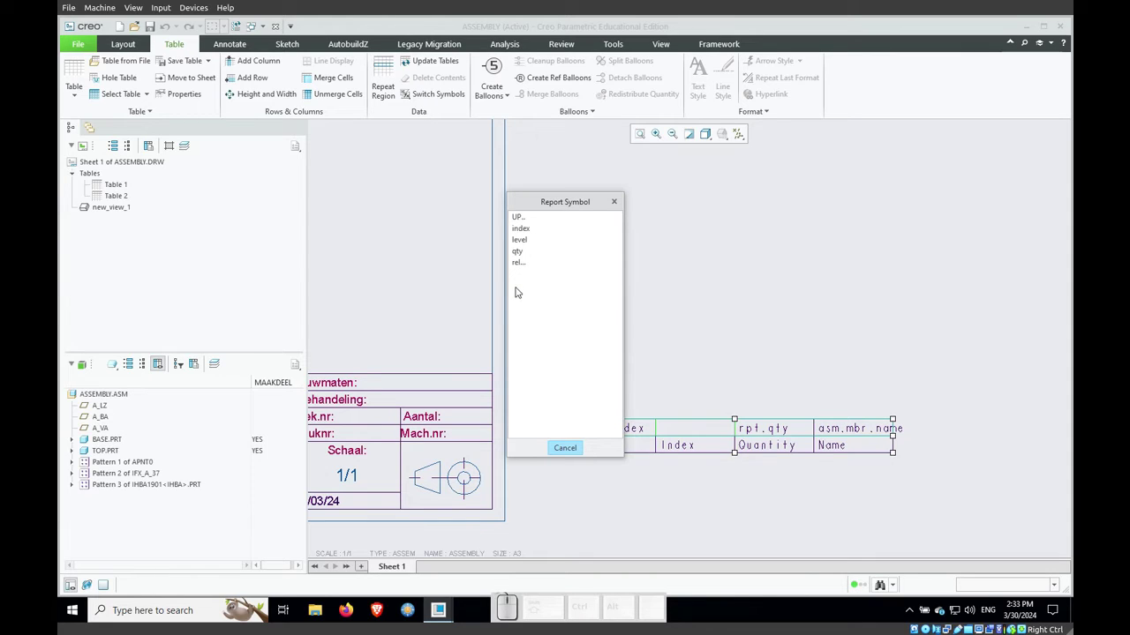
pyautogui.click(517, 264)
pyautogui.click(528, 231)
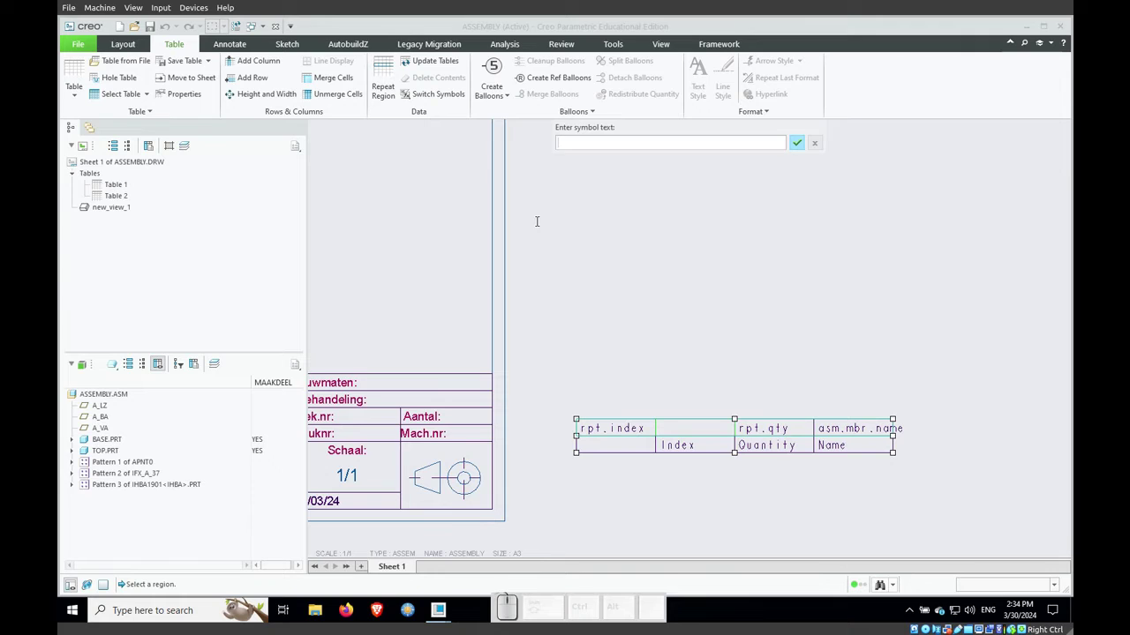
pyautogui.write('new_i')
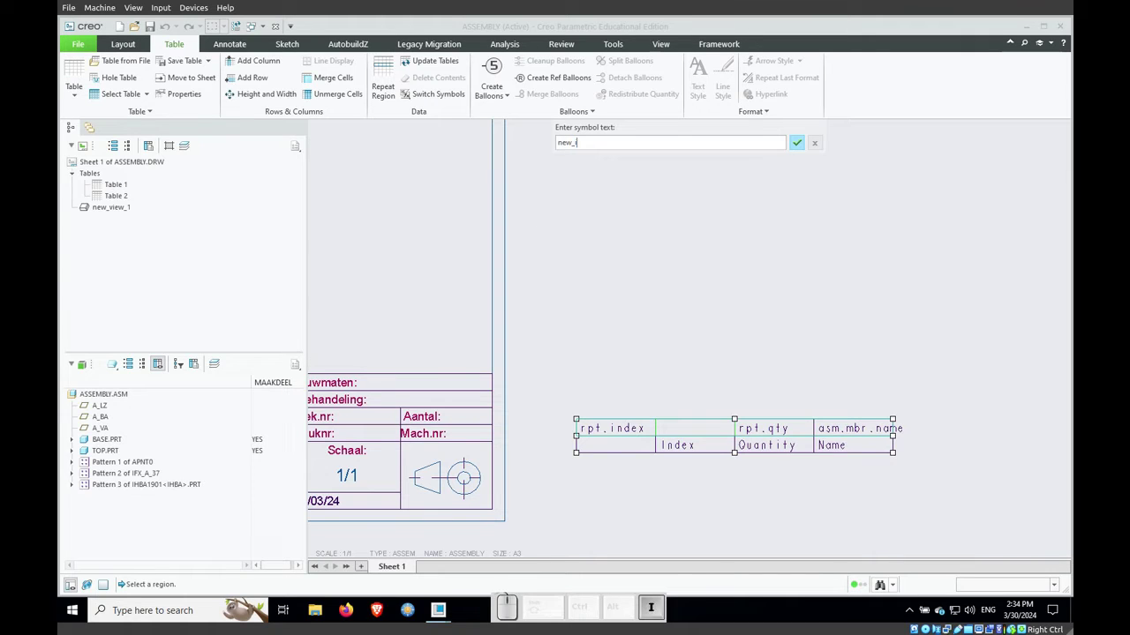
pyautogui.write('ndex_m')
pyautogui.press('Return')
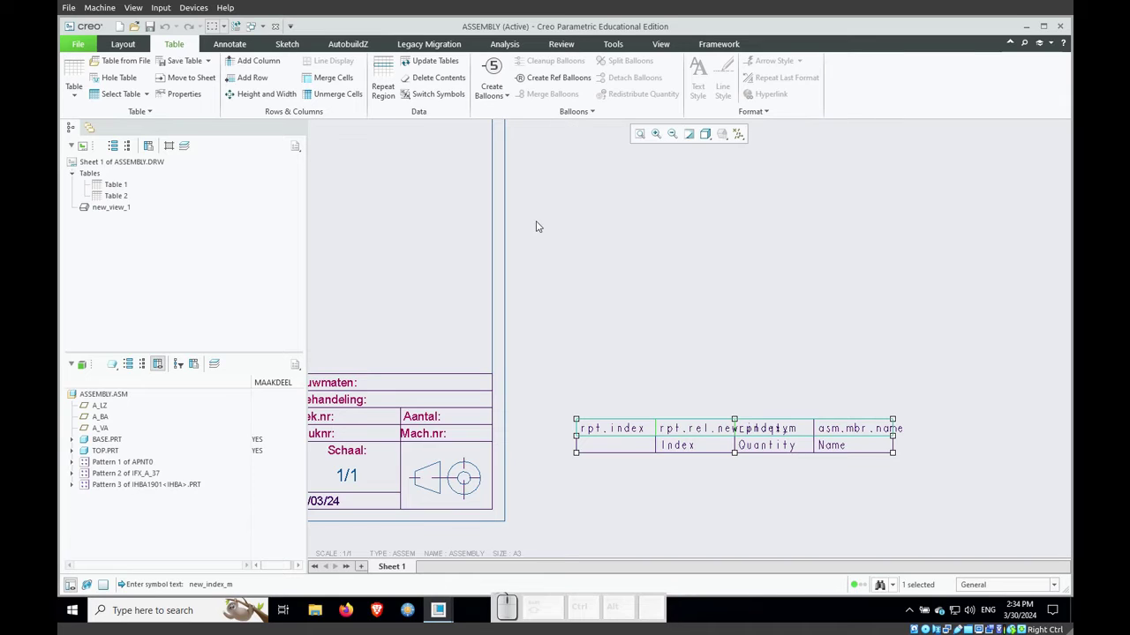
pyautogui.click(430, 61)
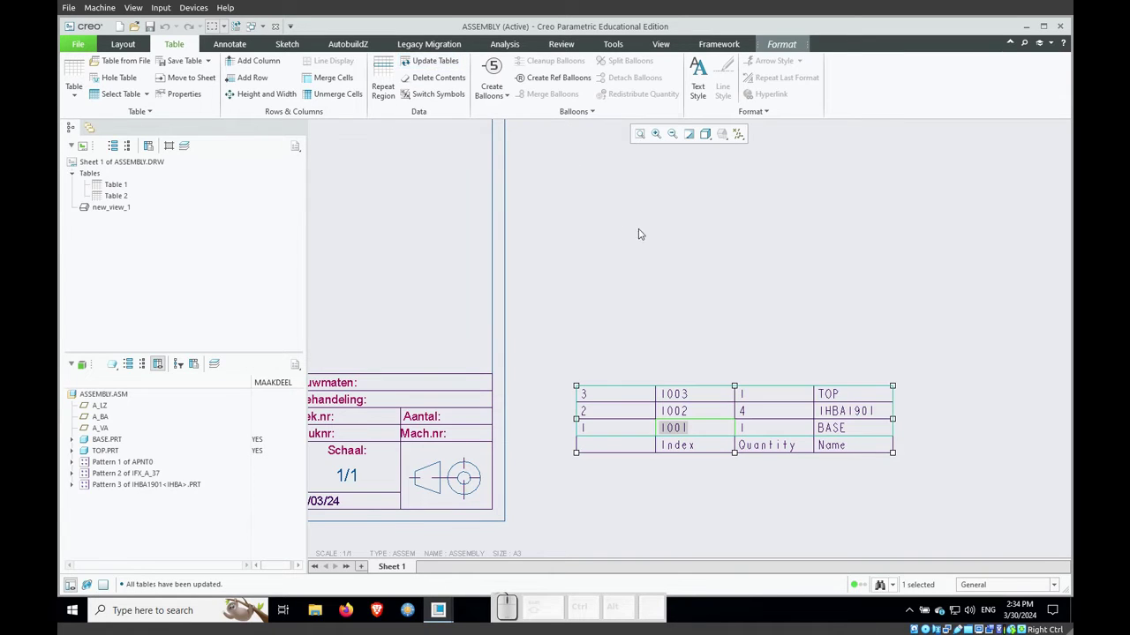
pyautogui.click(685, 271)
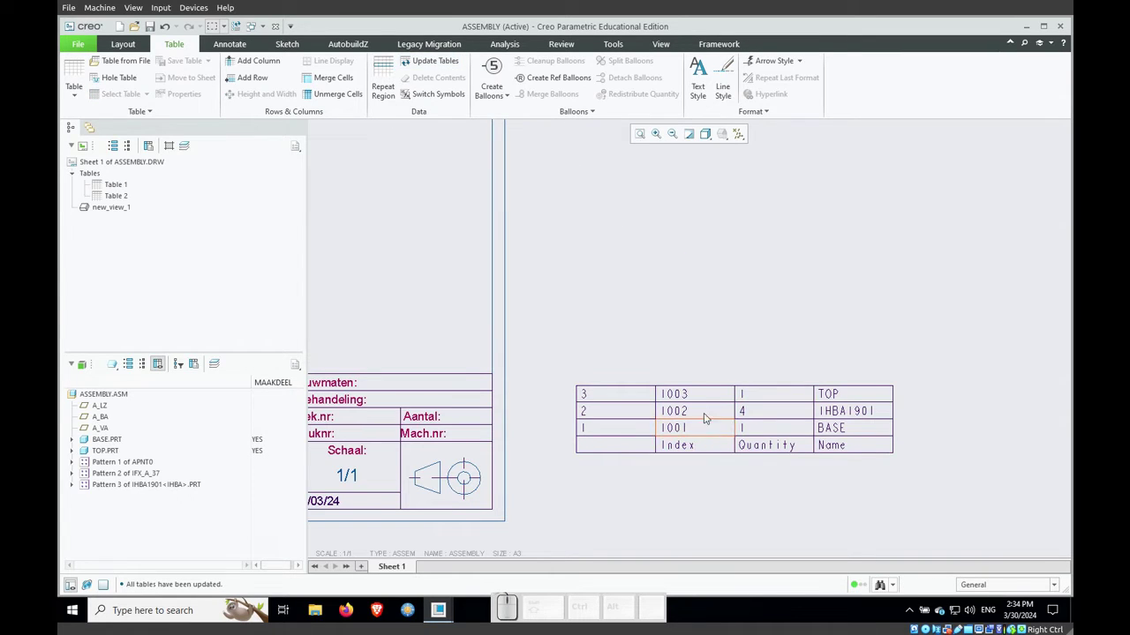
# Step: Set the text height of the regular index in the table's first column to 0.01
pyautogui.click(593, 431)
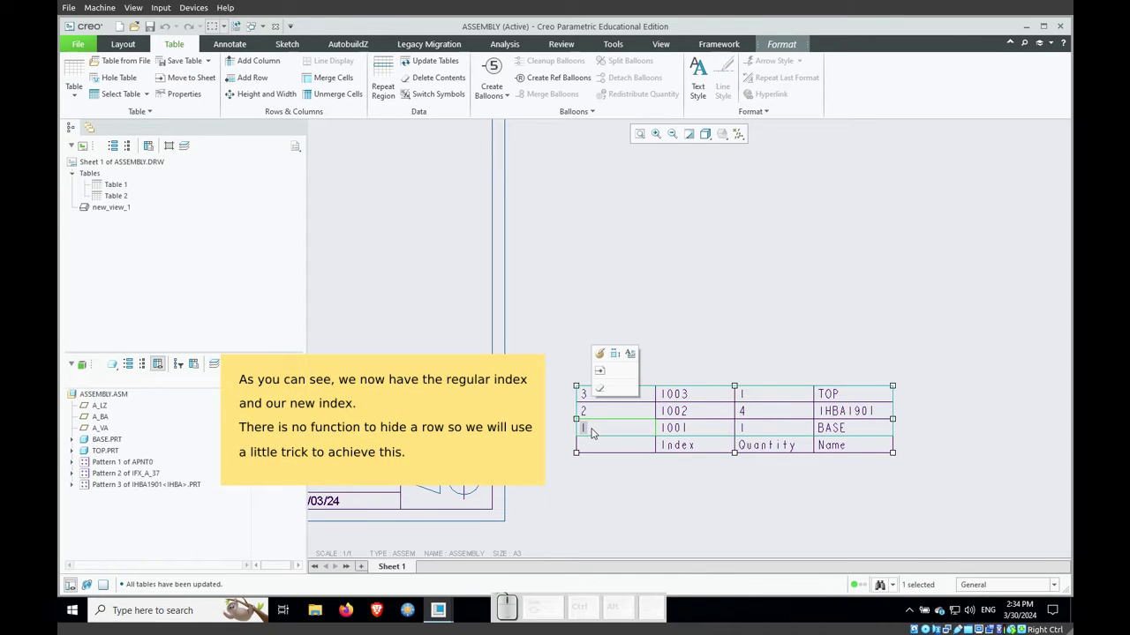
pyautogui.rightClick(592, 431)
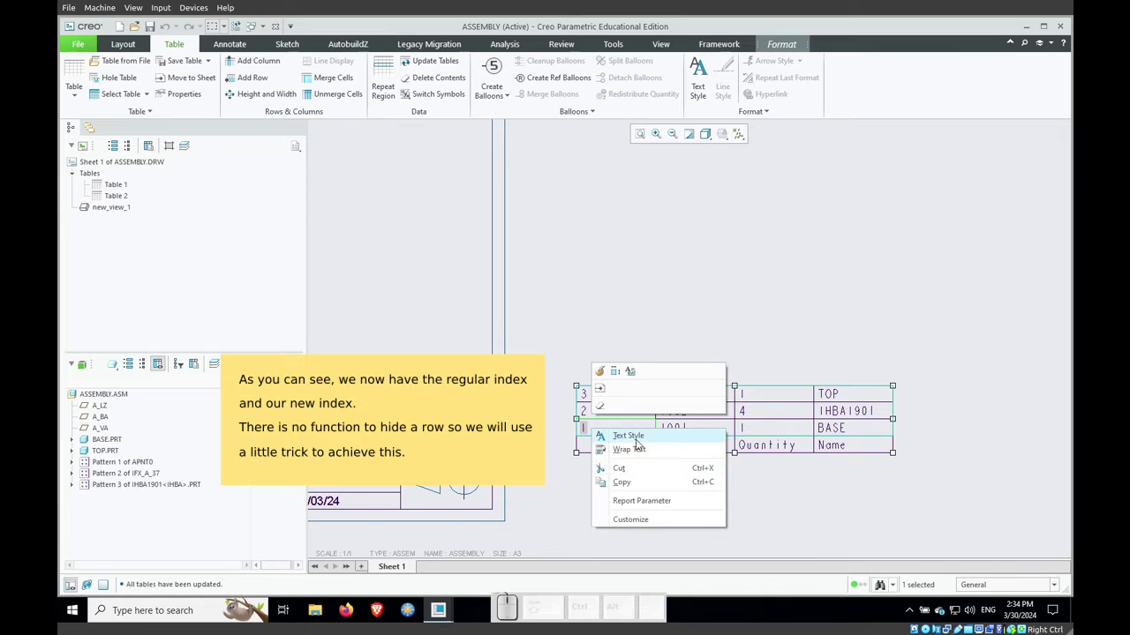
pyautogui.click(627, 436)
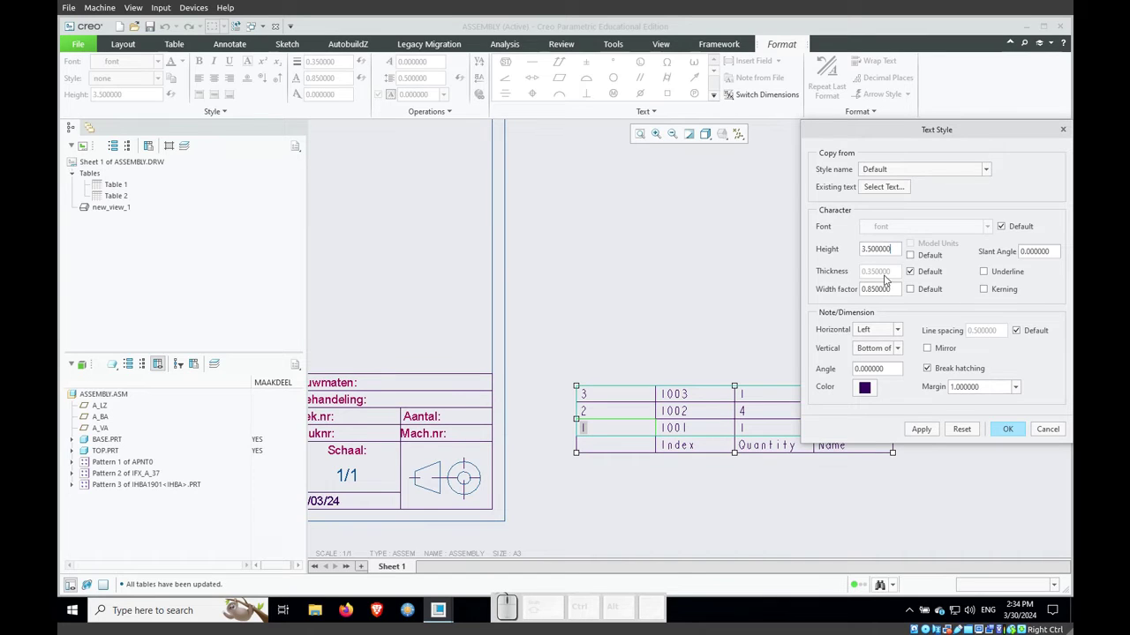
pyautogui.moveTo(891, 251); pyautogui.dragTo(827, 251)
pyautogui.write('0.01')
pyautogui.click(933, 429)
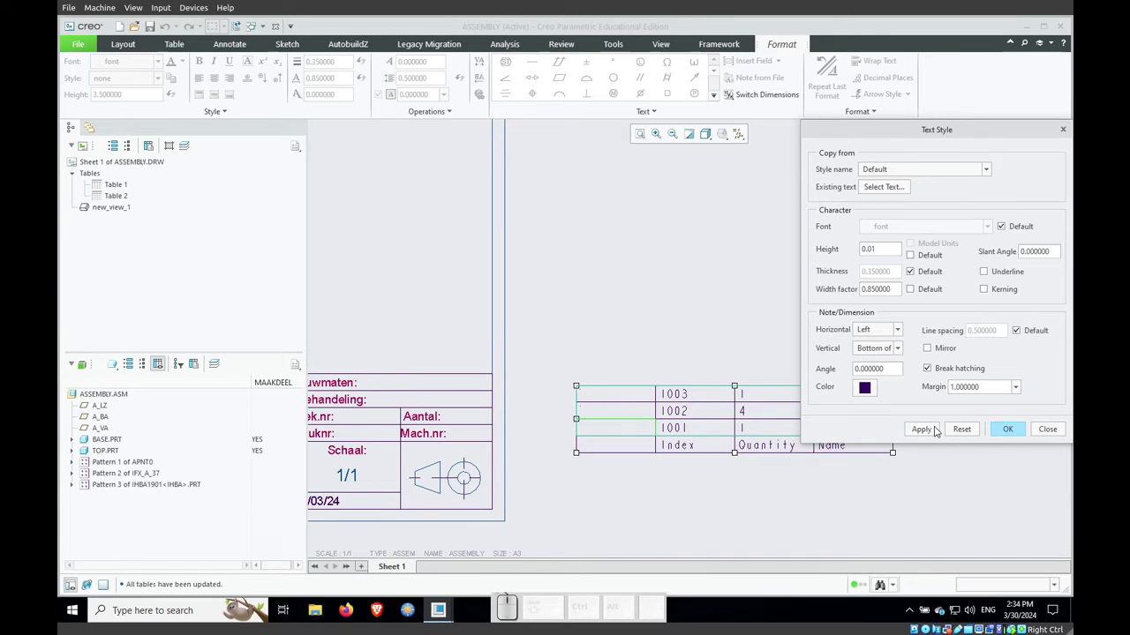
pyautogui.click(1006, 430)
# Step: Set the width of the table's first column to 0.01 drawing units
pyautogui.click(615, 431)
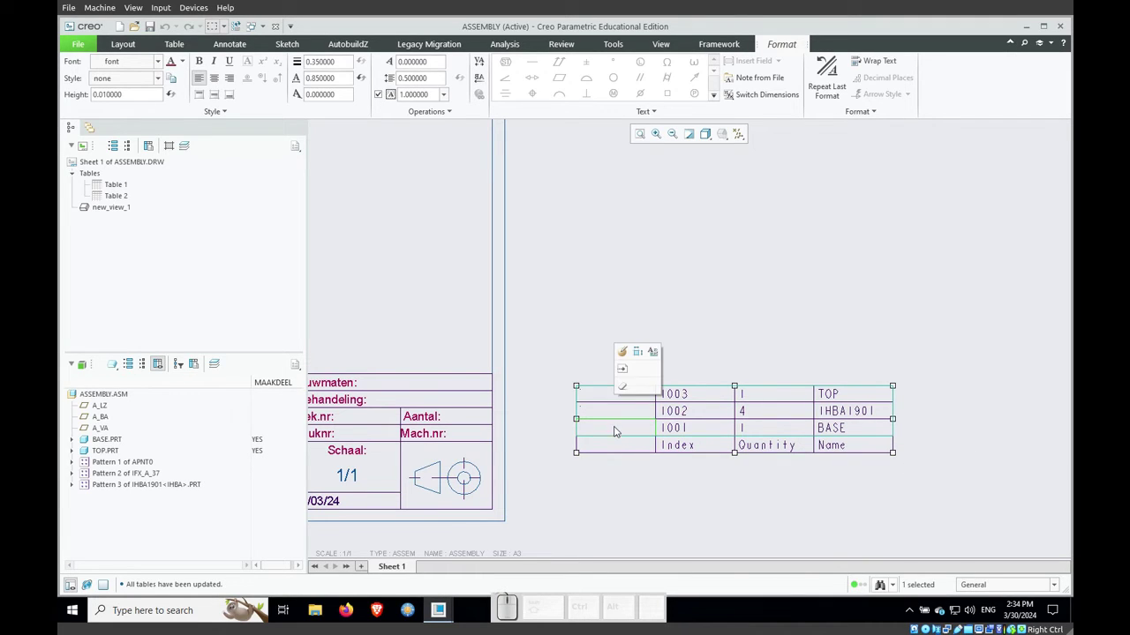
pyautogui.click(636, 354)
pyautogui.moveTo(1035, 246); pyautogui.dragTo(1002, 246)
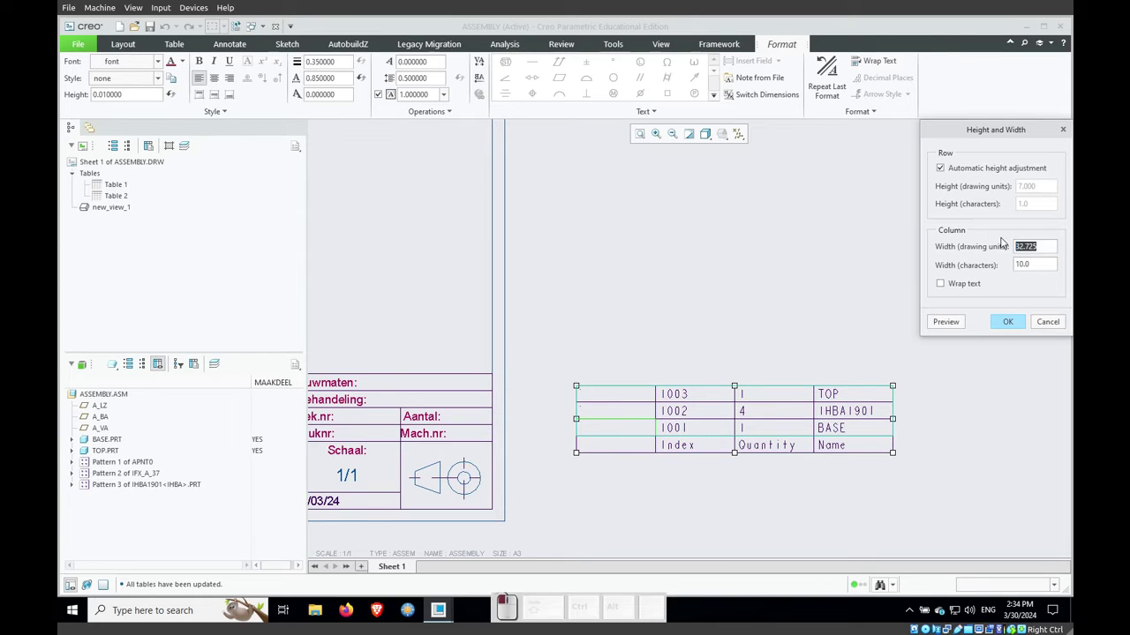
pyautogui.write('0.01')
pyautogui.click(1006, 321)
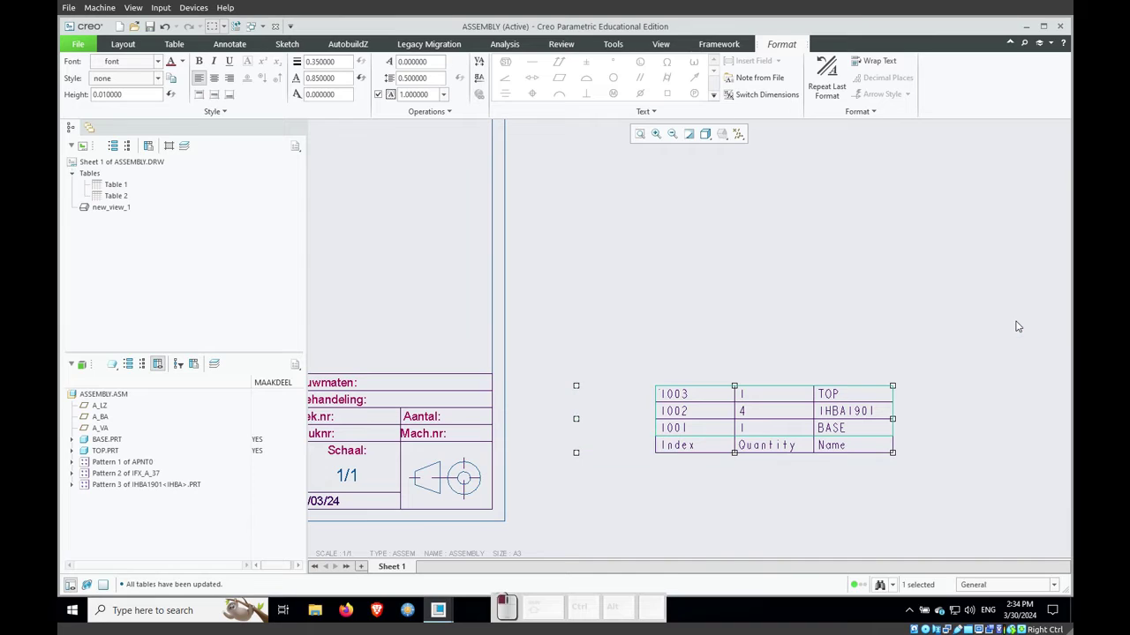
pyautogui.click(921, 300)
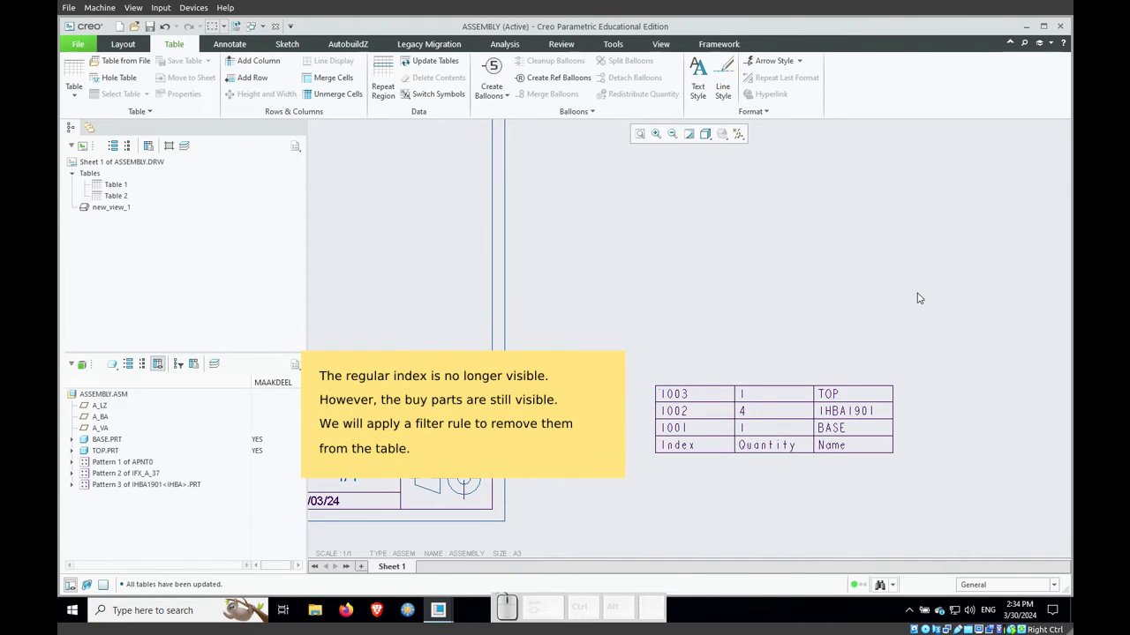
# Step: Add a by-rule filter to the parts table's repeat region: &asm.mbr.maakdeel == YES
pyautogui.click(389, 72)
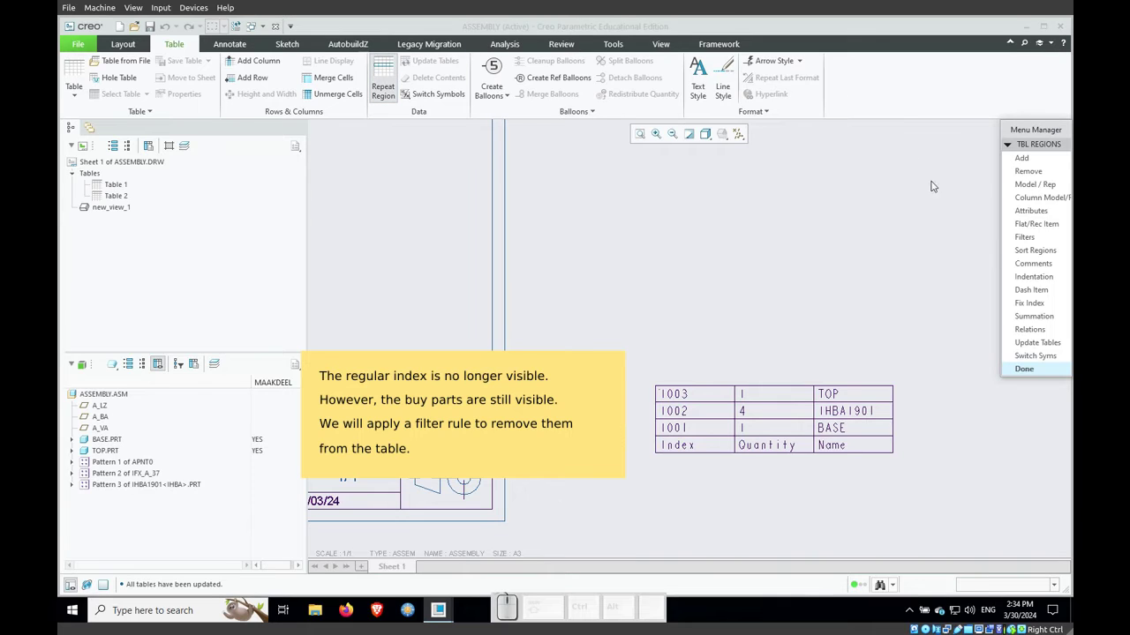
pyautogui.click(1040, 240)
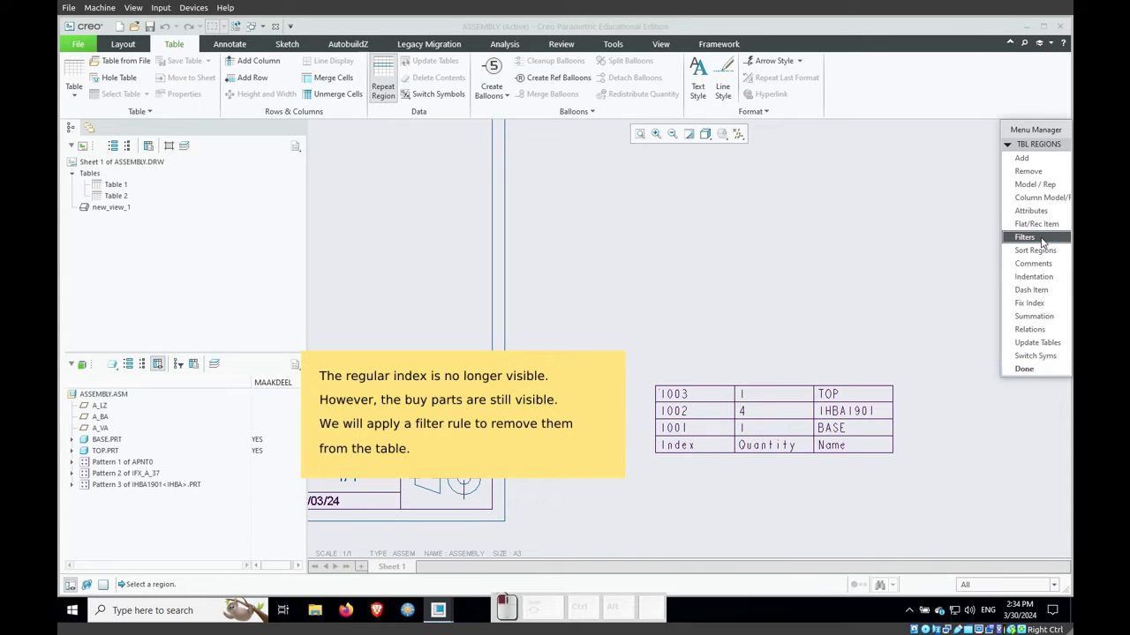
pyautogui.click(788, 419)
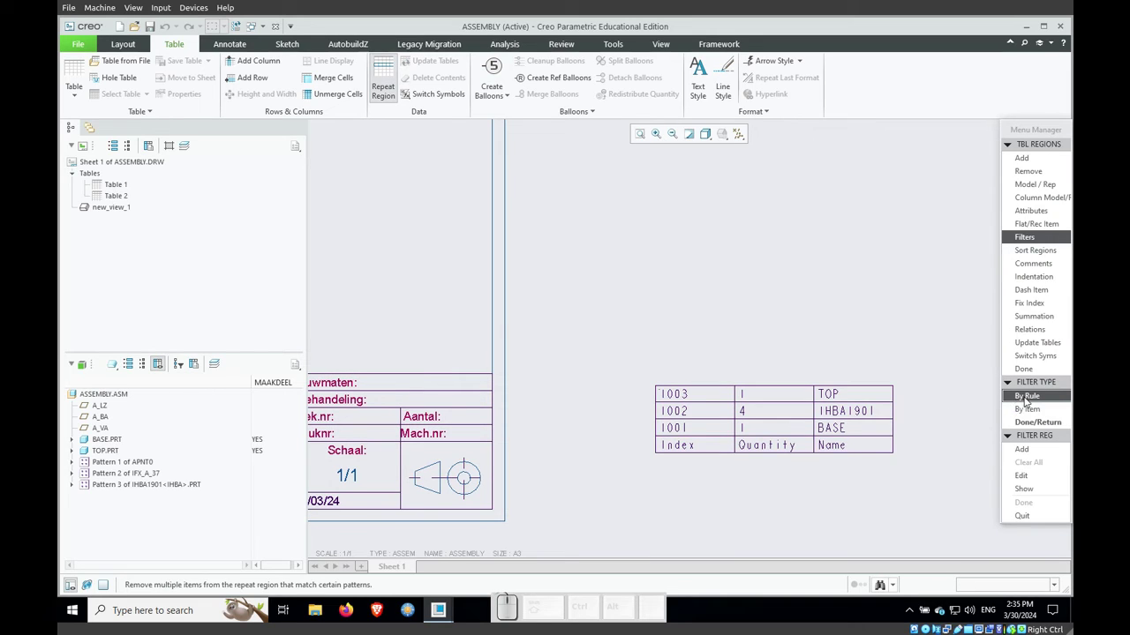
pyautogui.click(1024, 450)
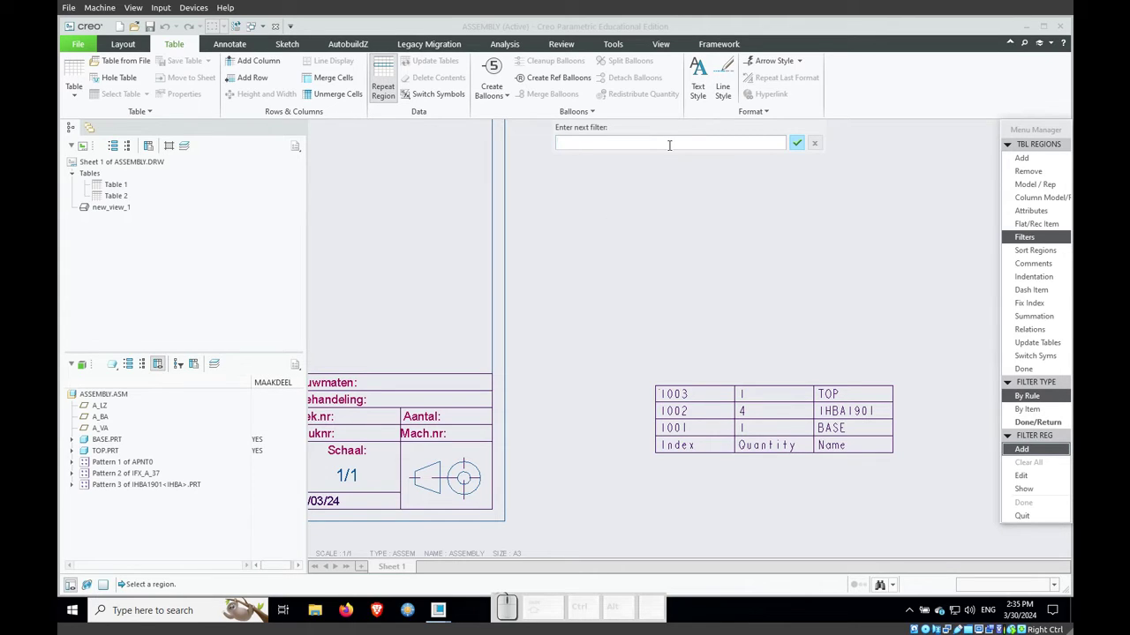
pyautogui.write('&asm.')
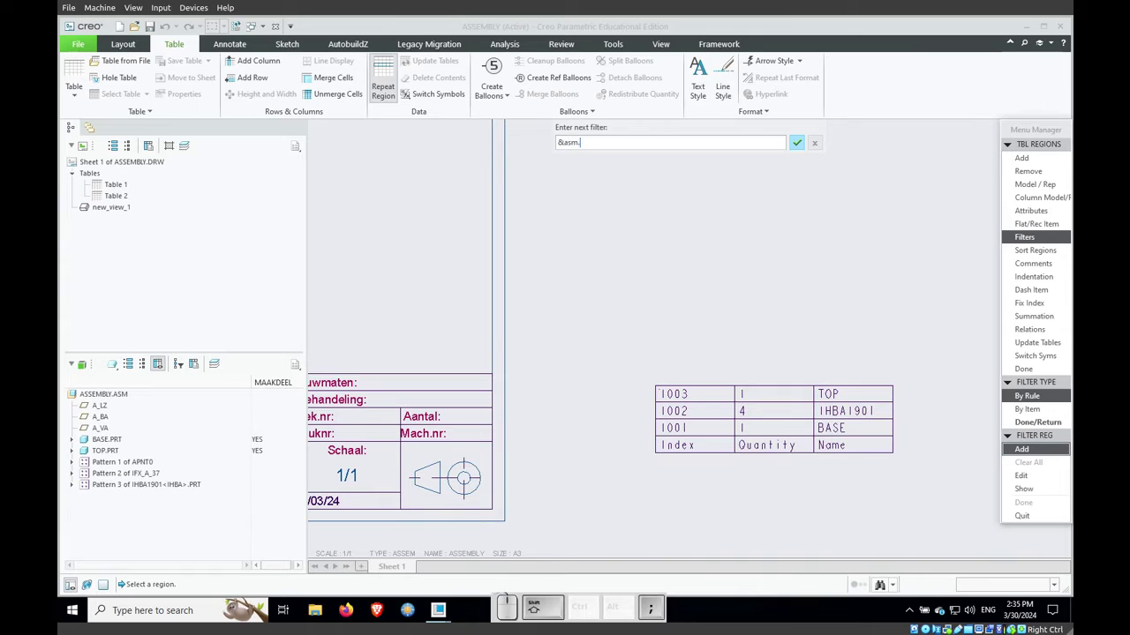
pyautogui.write('mbr.m')
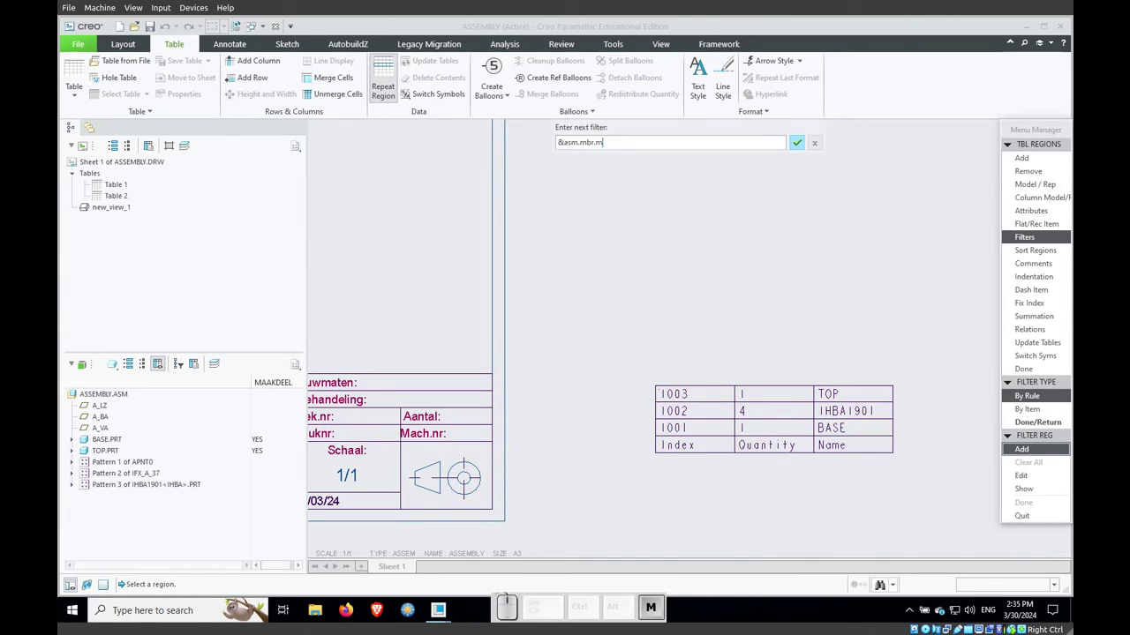
pyautogui.write('aakdeel == YES')
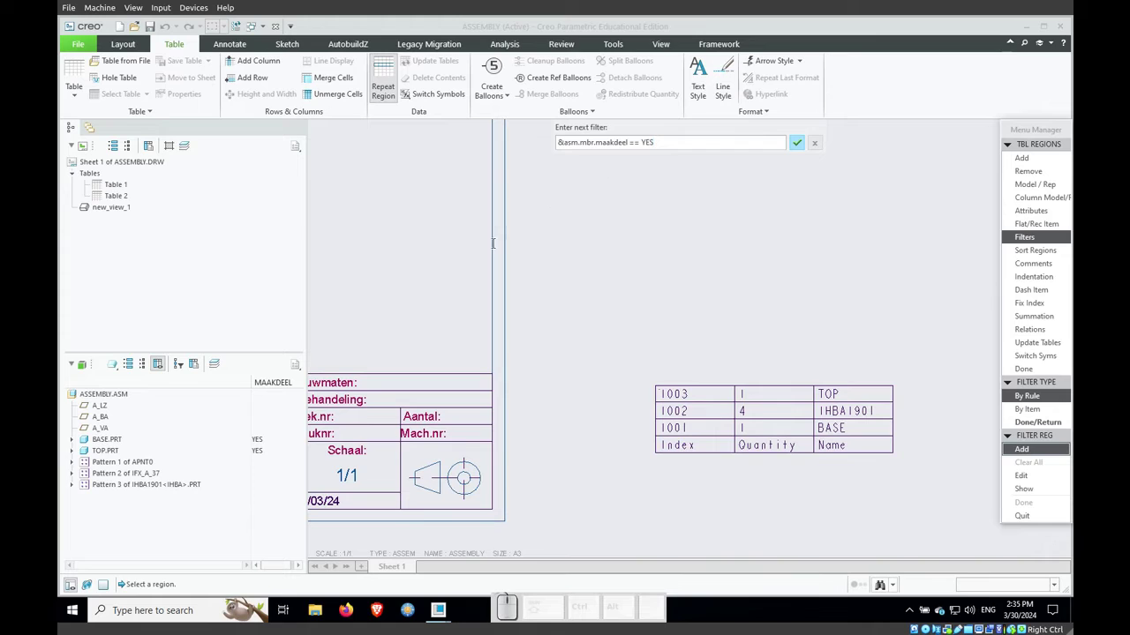
pyautogui.click(795, 144)
pyautogui.click(795, 144)
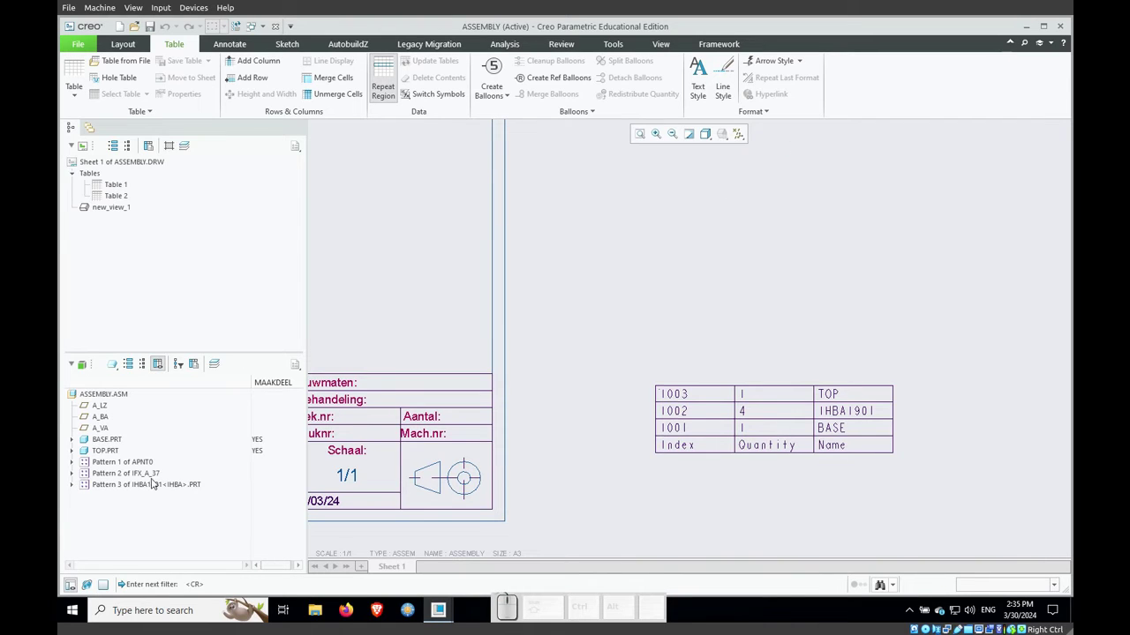
# Step: Expand the IHBA1901 pattern in the model tree to check its MAAKDEEL values, and finish the repeat region filter definition
pyautogui.click(71, 484)
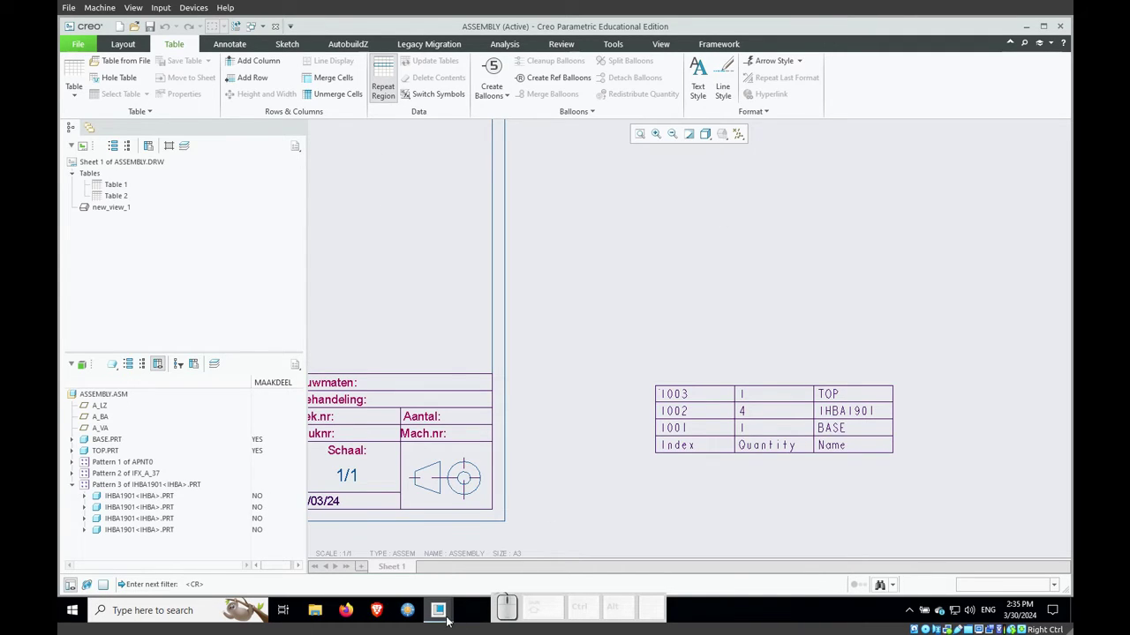
pyautogui.moveTo(447, 622)
pyautogui.click(567, 570)
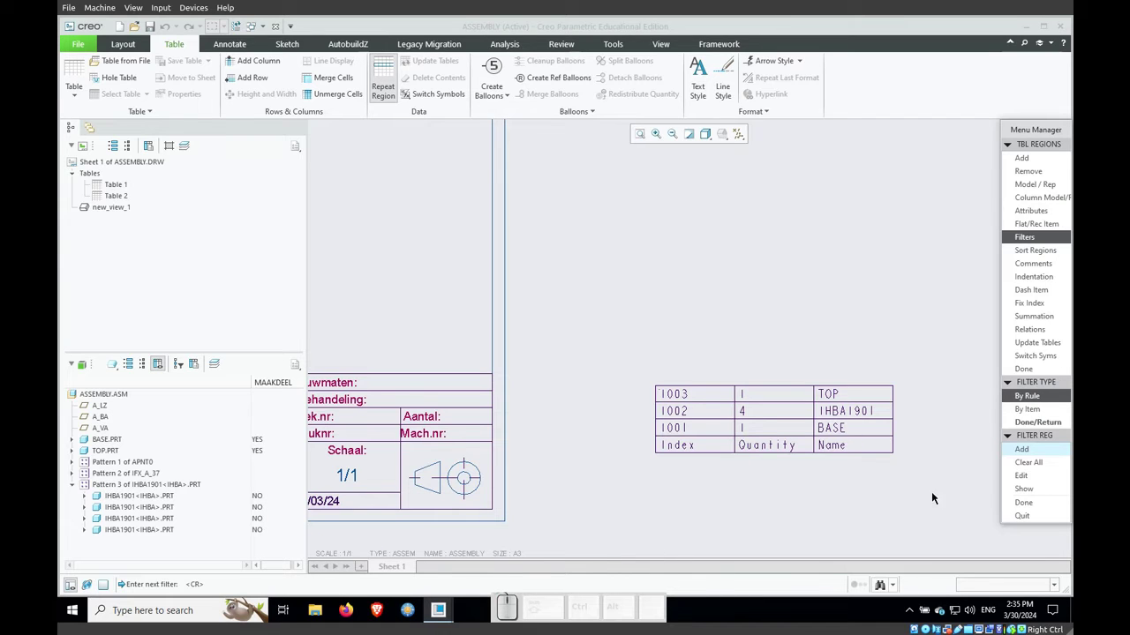
pyautogui.click(1034, 503)
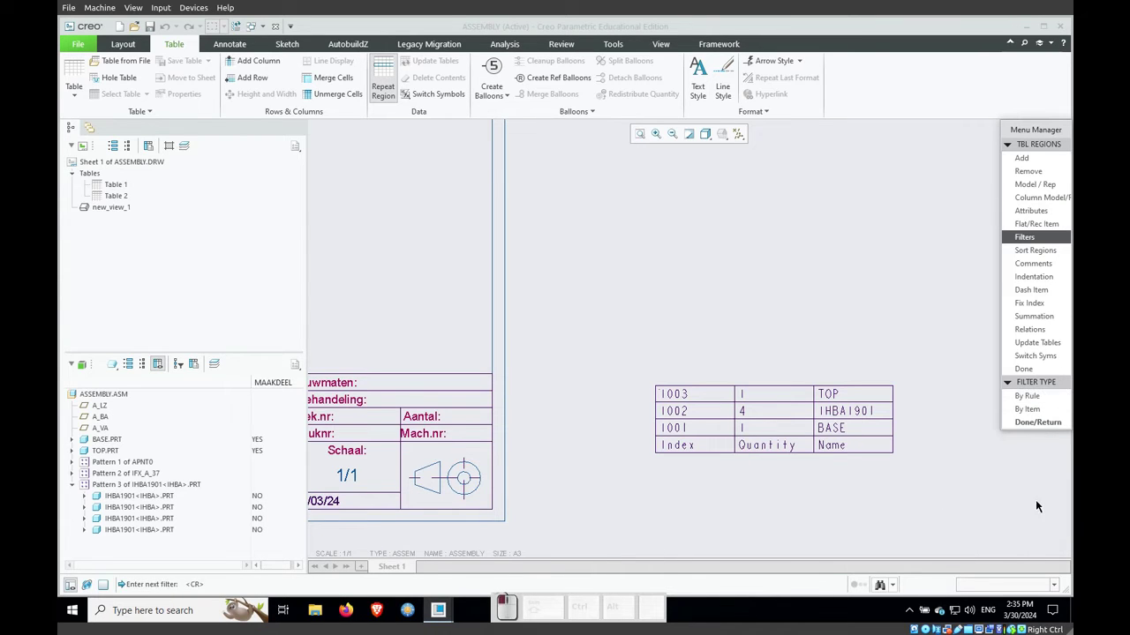
pyautogui.click(1036, 423)
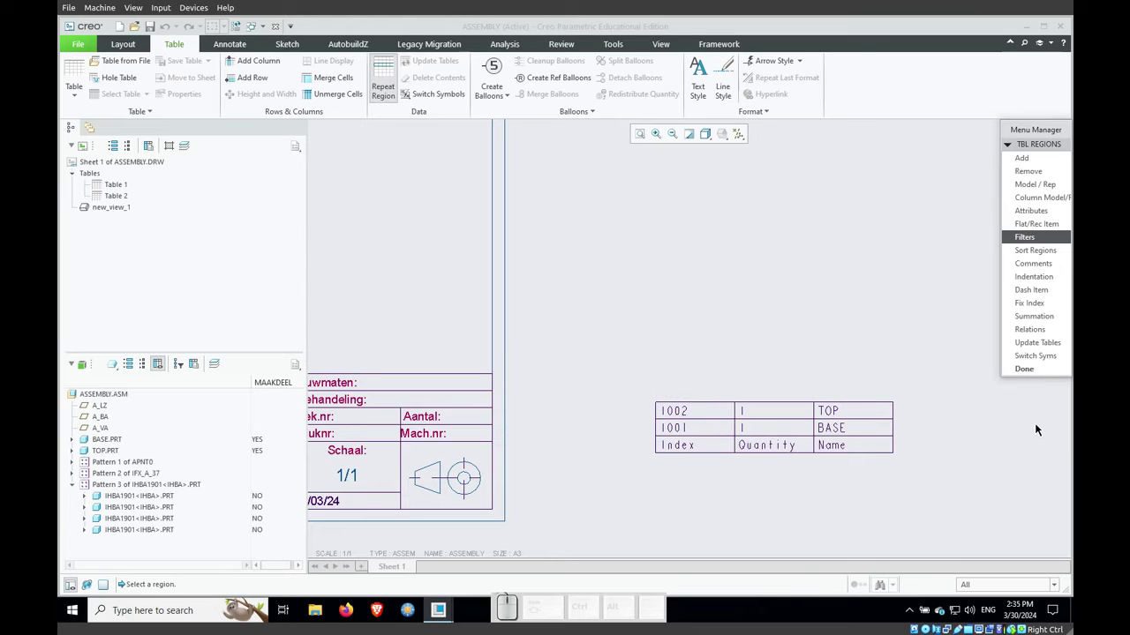
pyautogui.click(1025, 370)
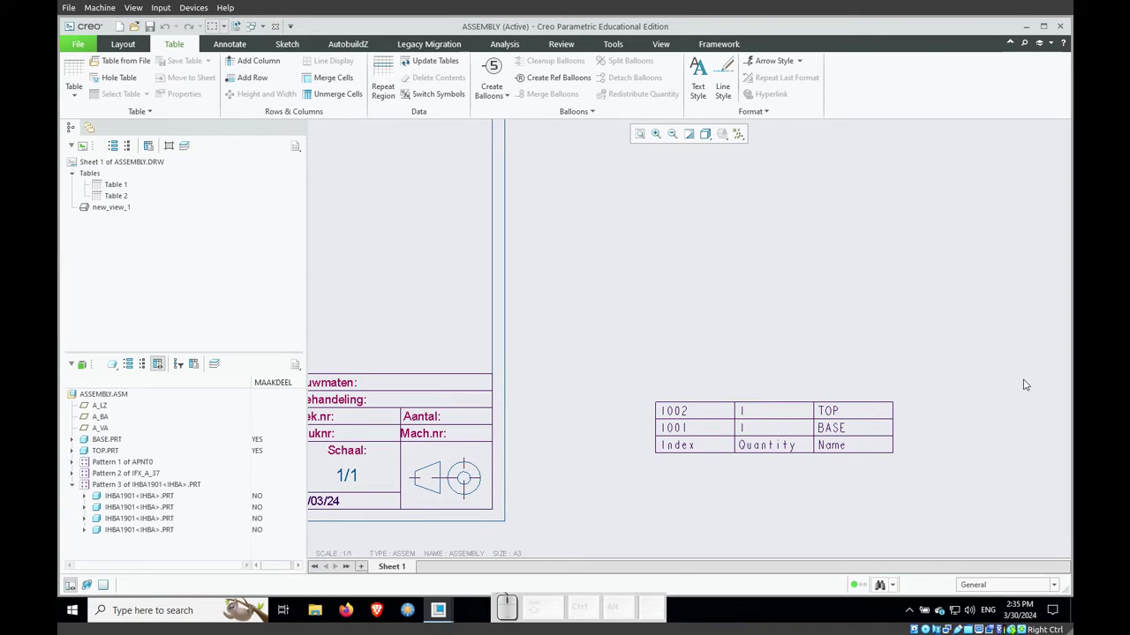
# Step: Move the parts table closer to the sheet border and save it as a drawing table file named table_make_parts
pyautogui.moveTo(630, 371); pyautogui.dragTo(909, 490)
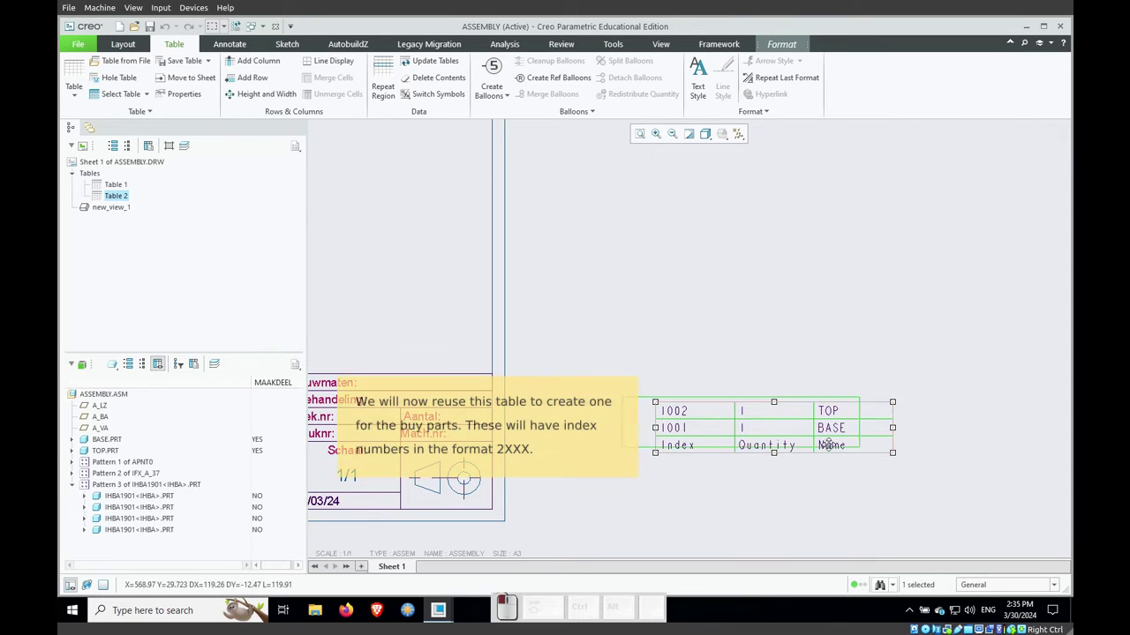
pyautogui.moveTo(831, 444); pyautogui.dragTo(766, 391)
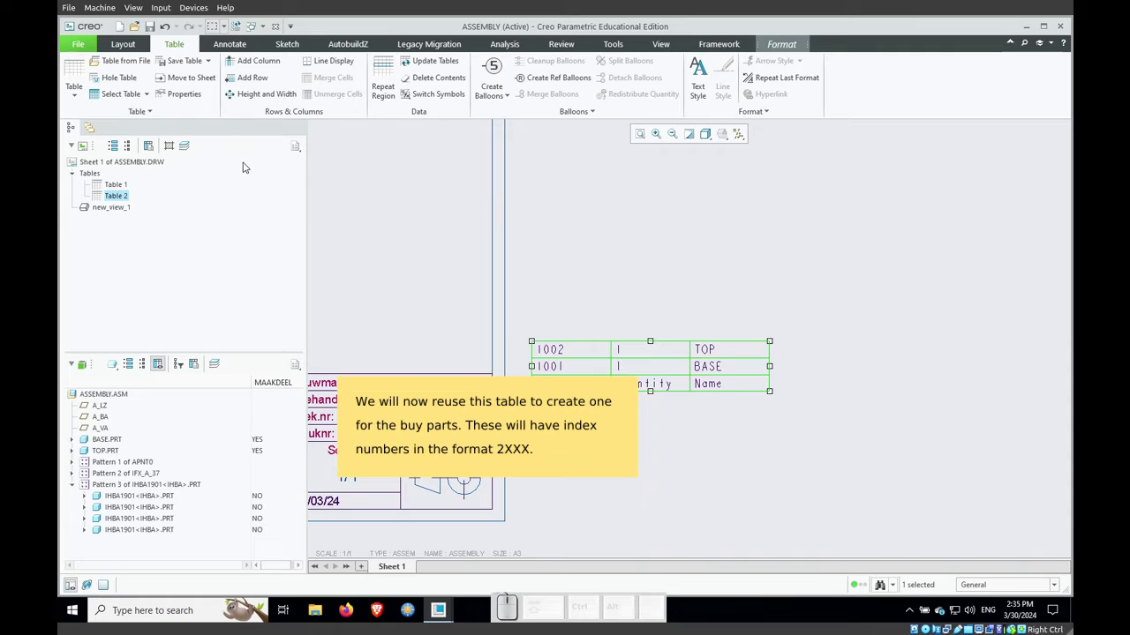
pyautogui.click(138, 114)
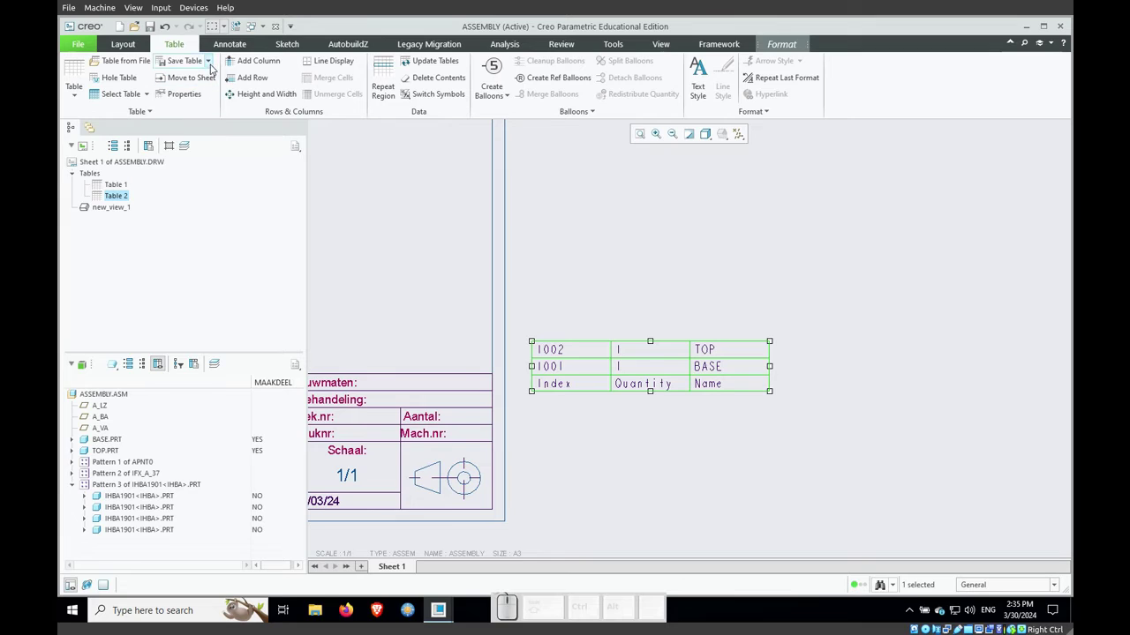
pyautogui.click(209, 64)
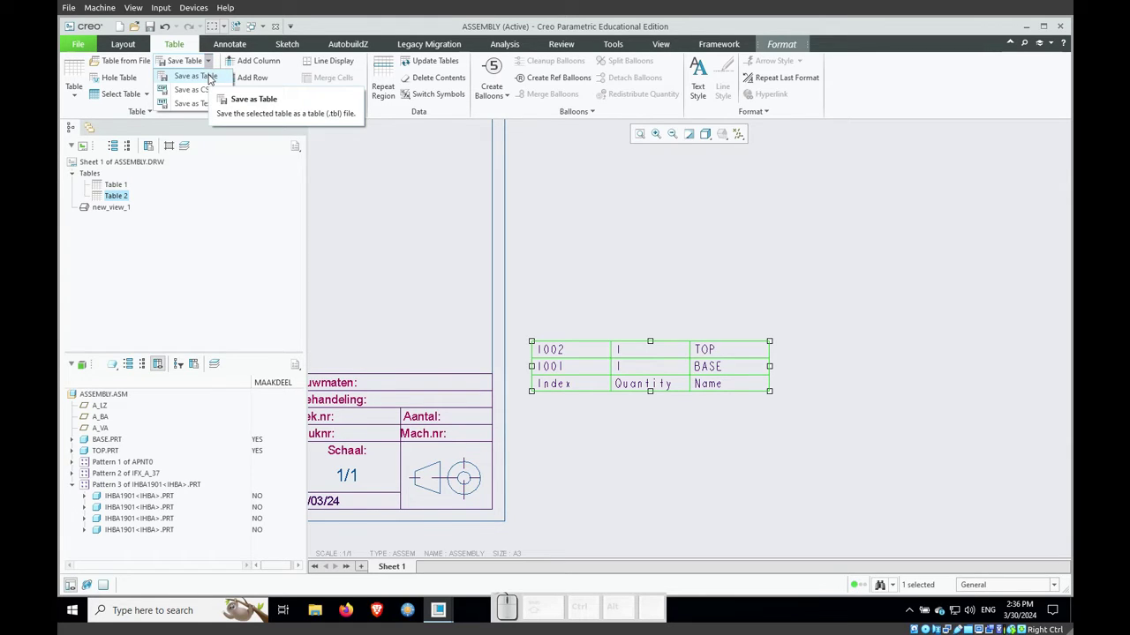
pyautogui.click(194, 77)
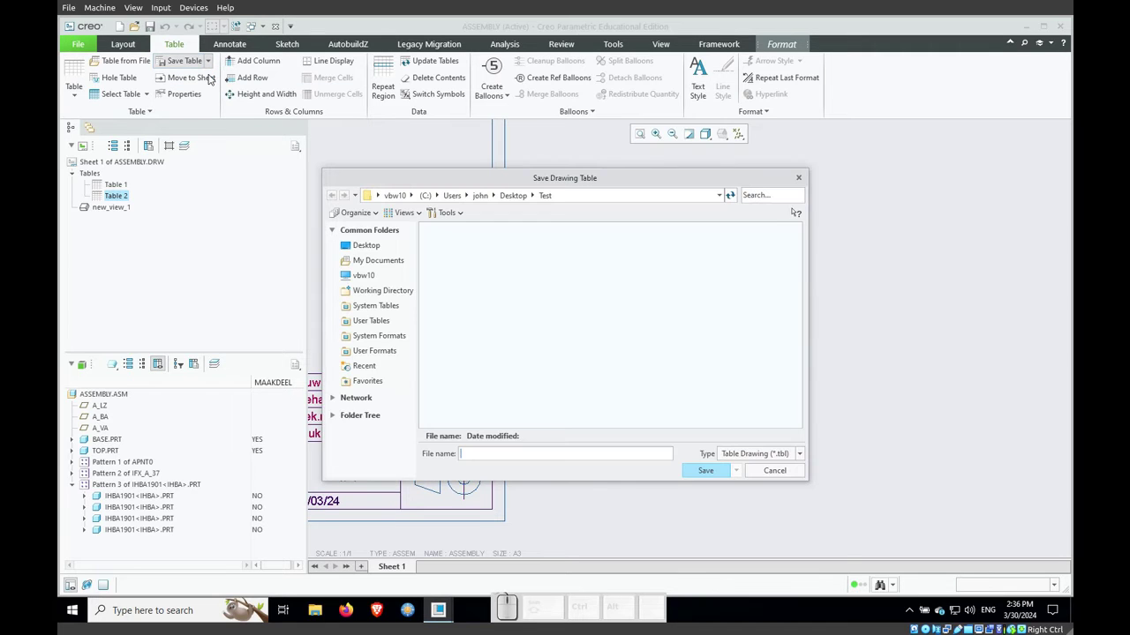
pyautogui.write('tab')
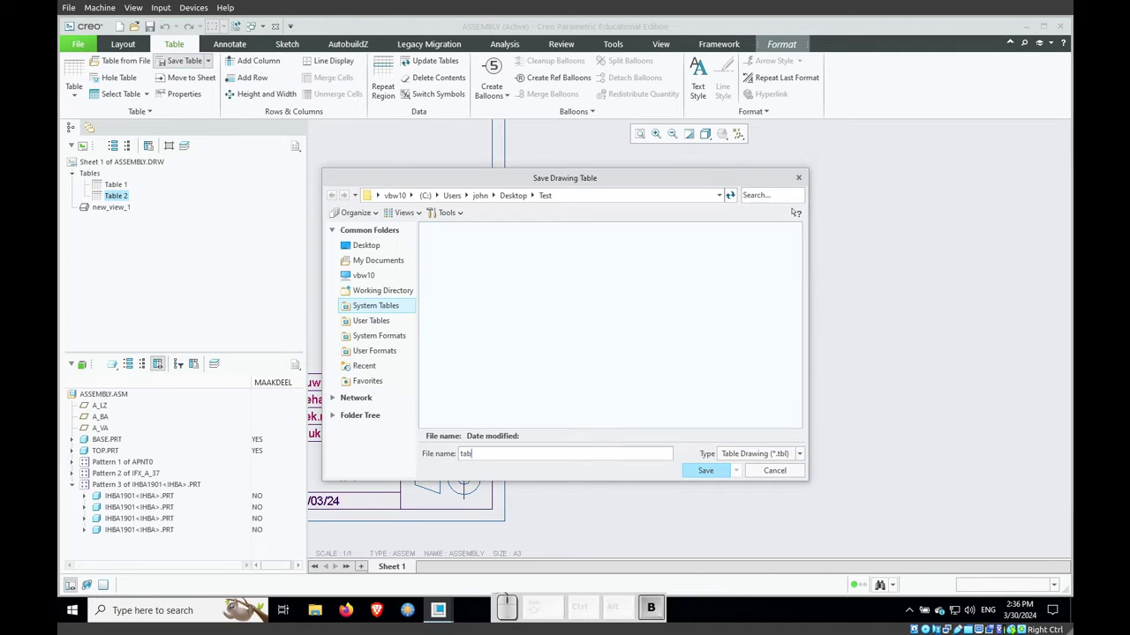
pyautogui.write('le_')
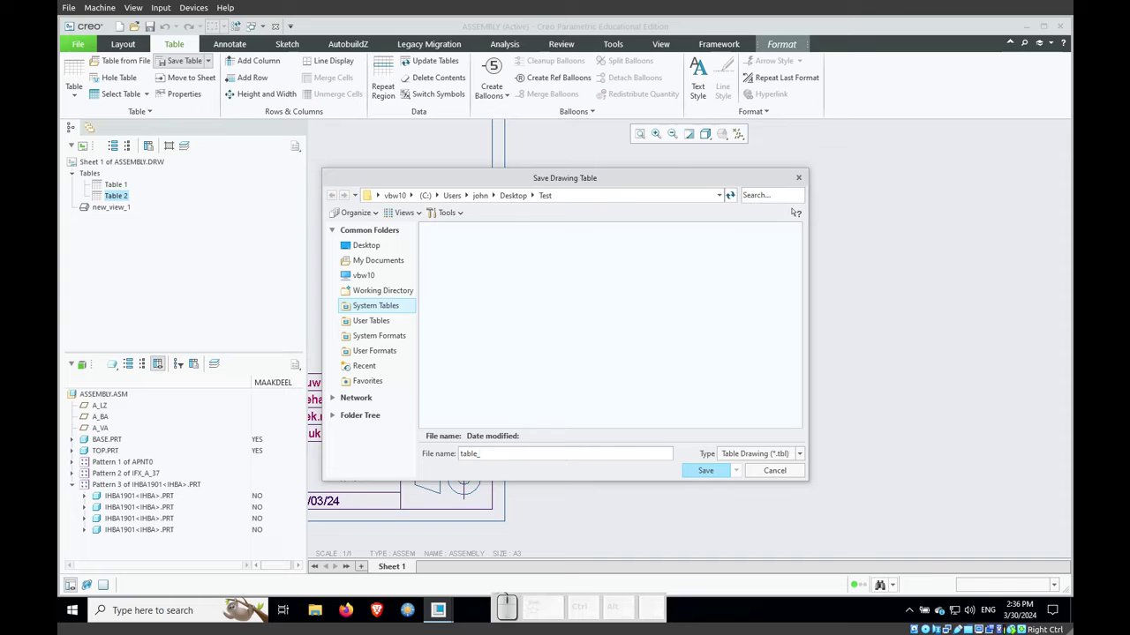
pyautogui.write('maakdel')
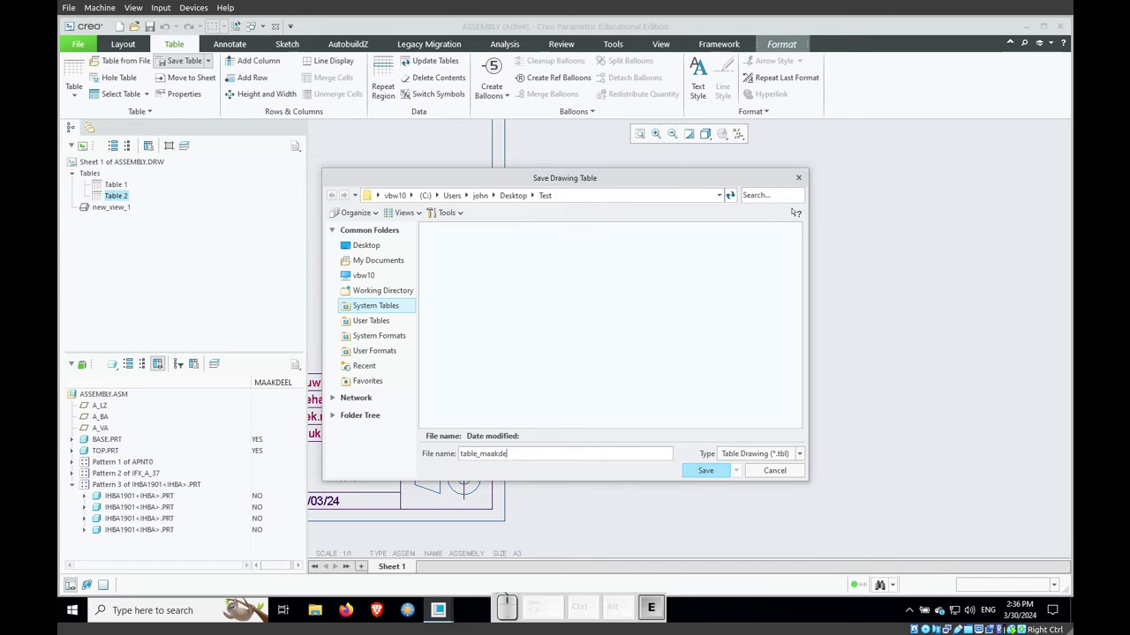
pyautogui.press('BackSpace')
pyautogui.write('ke_parts')
pyautogui.press('Return')
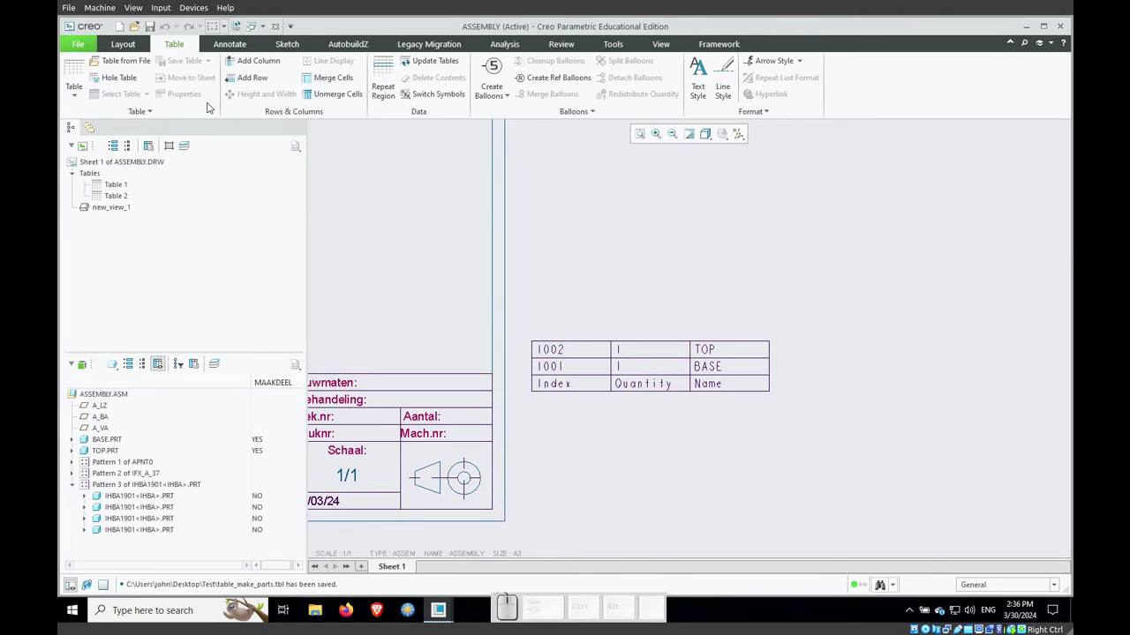
# Step: Insert a copy of the table from table_make_parts.tbl beside the existing parts table
pyautogui.click(126, 61)
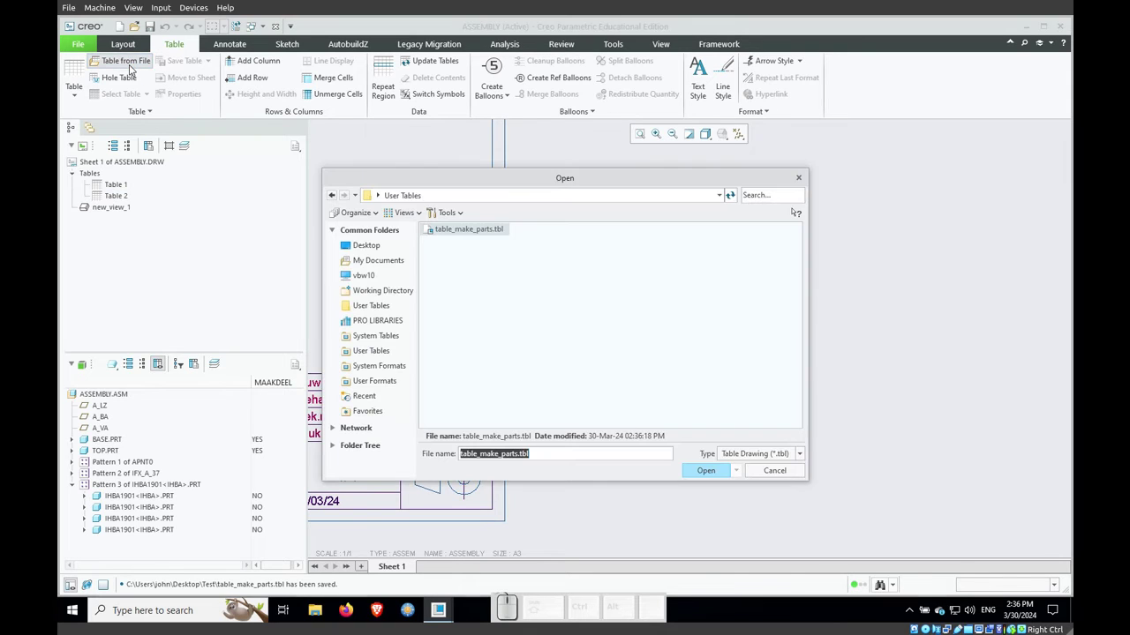
pyautogui.click(705, 472)
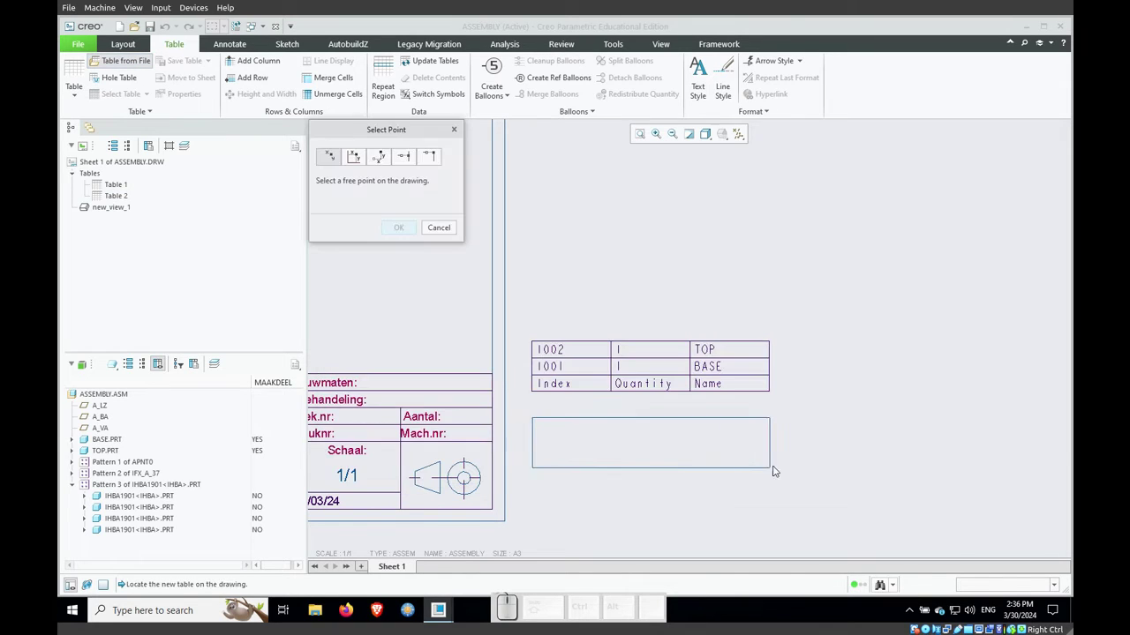
pyautogui.click(1039, 392)
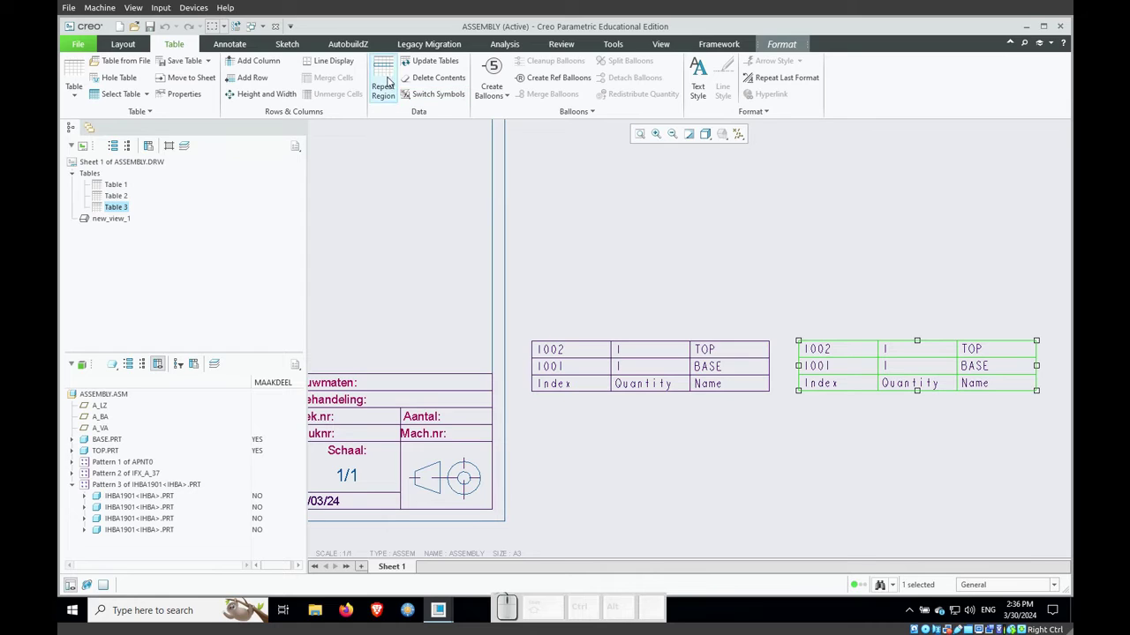
# Step: Open the relations of the copied table's repeat region and rename the relation's parameter NEW_INDEX_M to NEW_INDEX_B
pyautogui.click(388, 81)
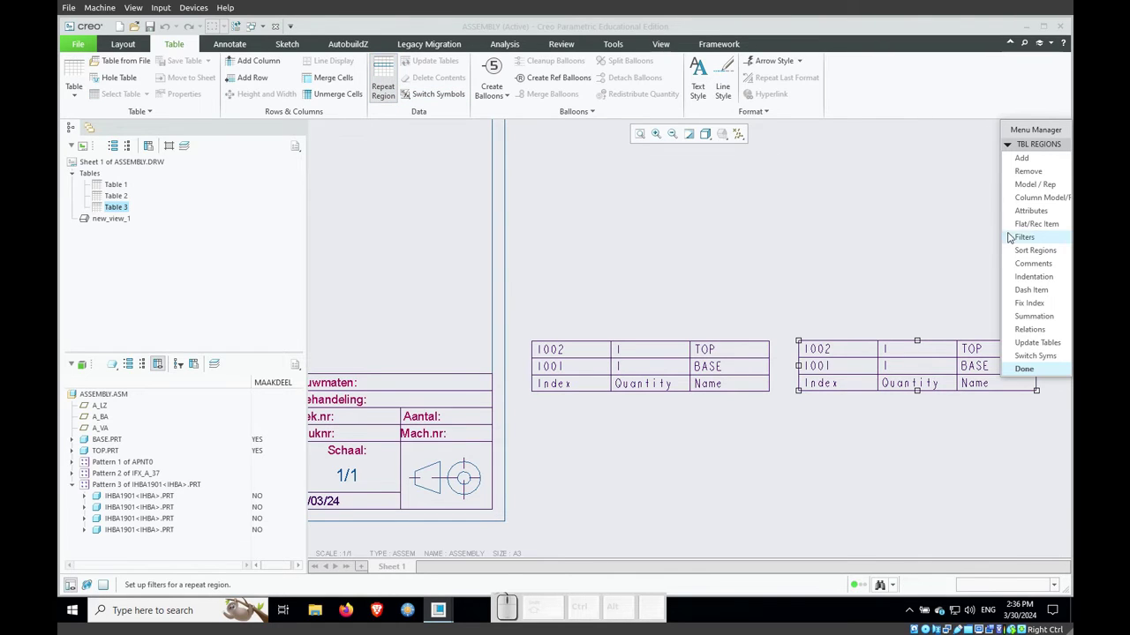
pyautogui.click(1029, 332)
pyautogui.click(925, 366)
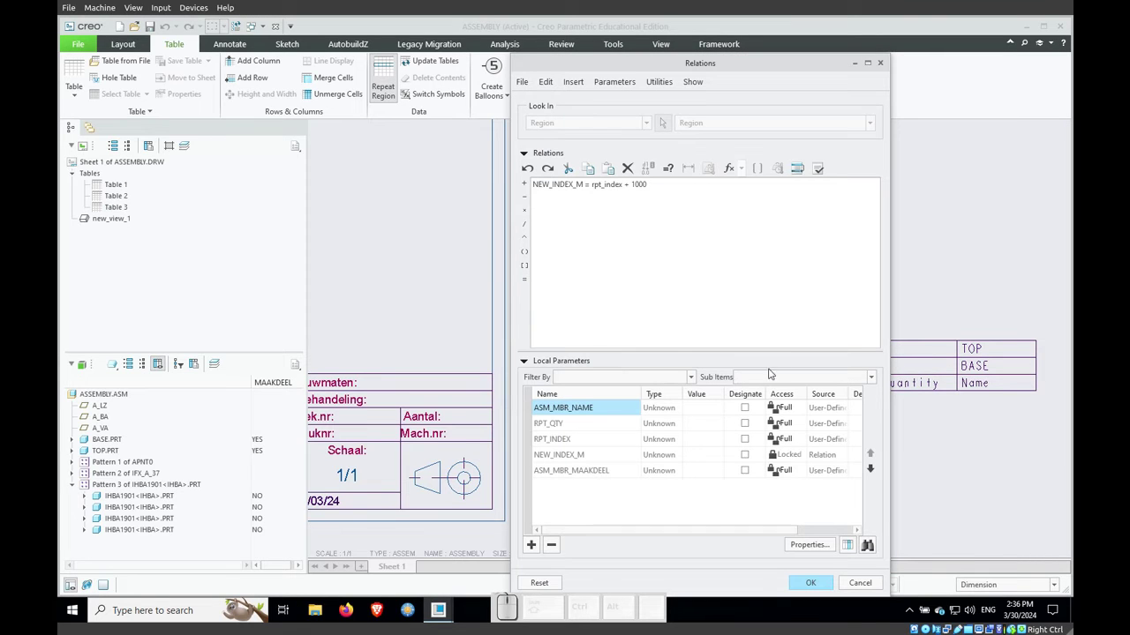
pyautogui.click(589, 458)
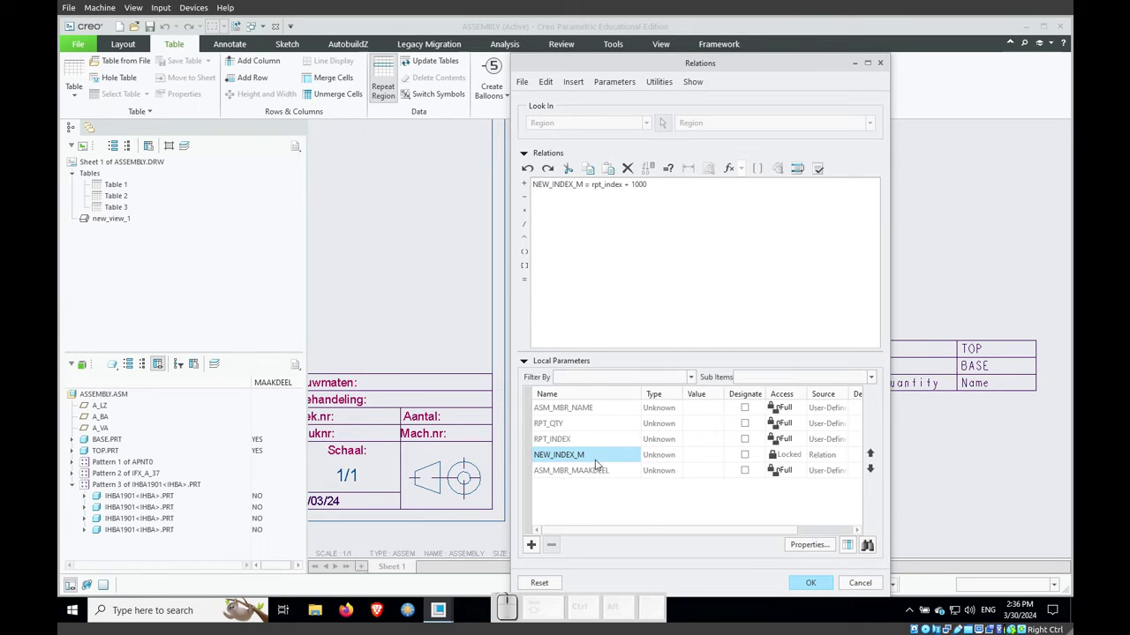
pyautogui.click(584, 184)
pyautogui.press('BackSpace')
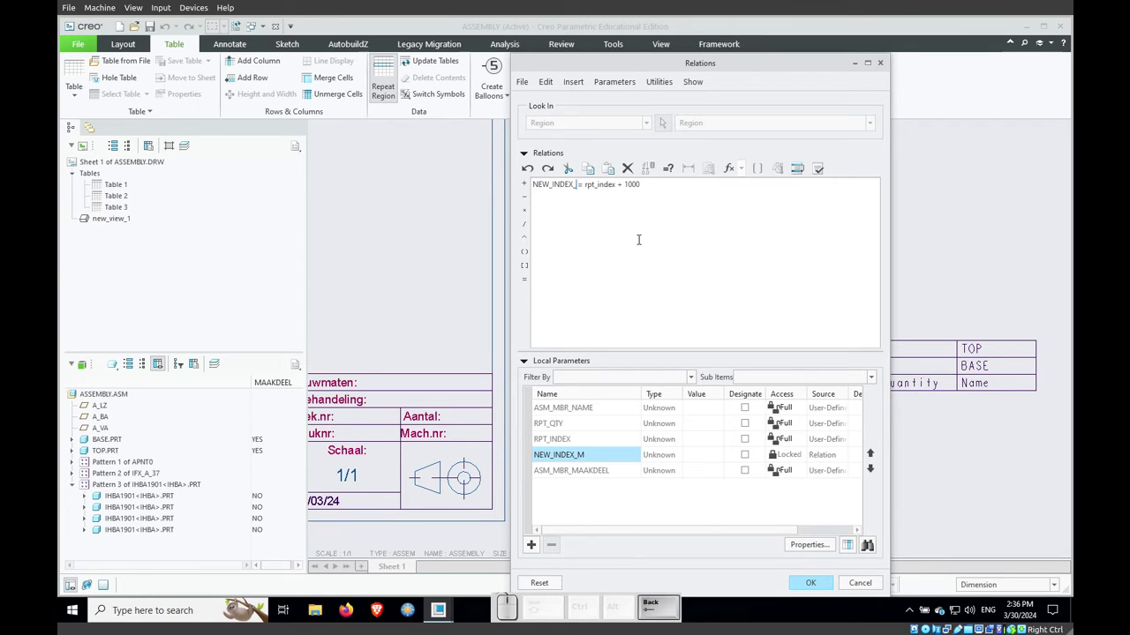
pyautogui.write('B')
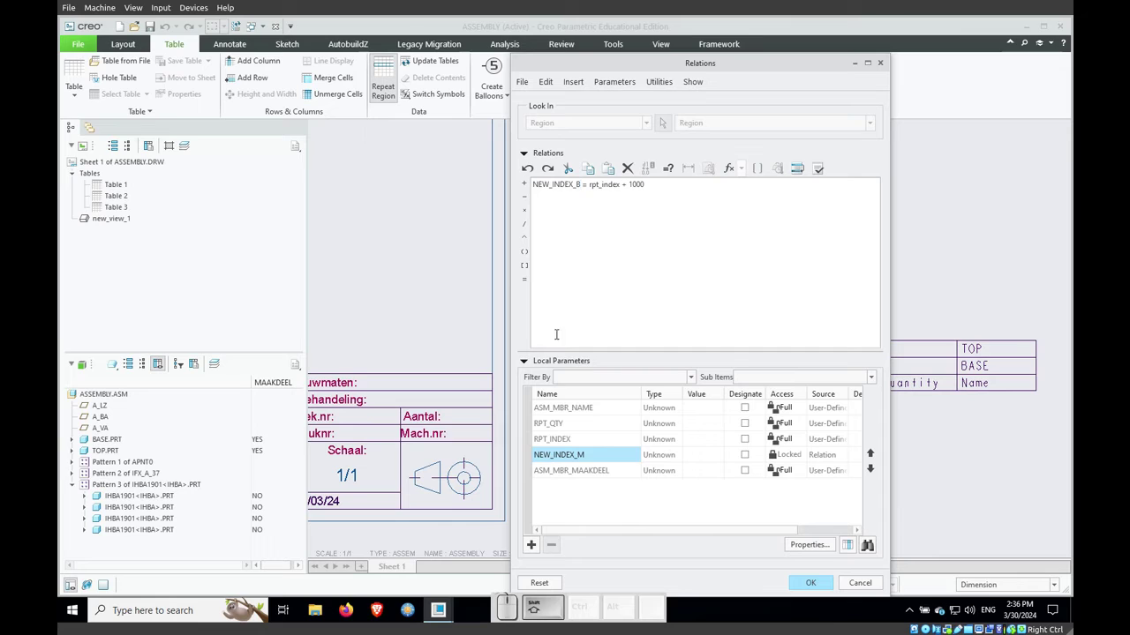
# Step: Add a local parameter NEW_INDEX_B of type Integer to the copied table's repeat region
pyautogui.click(531, 545)
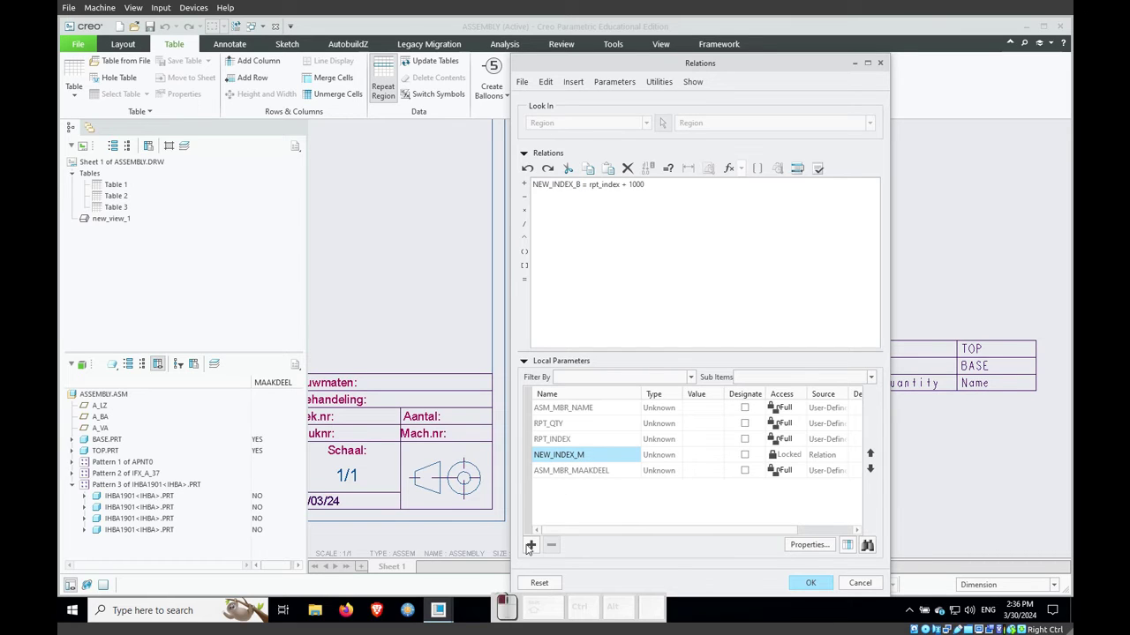
pyautogui.write('NEW_INDEX_B')
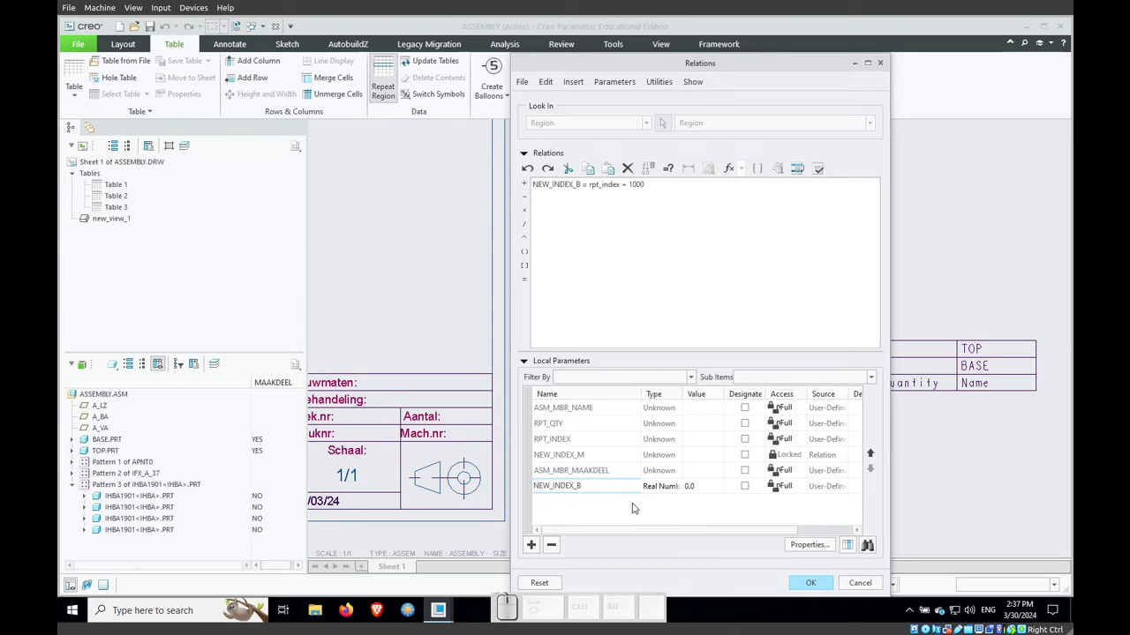
pyautogui.press('Return')
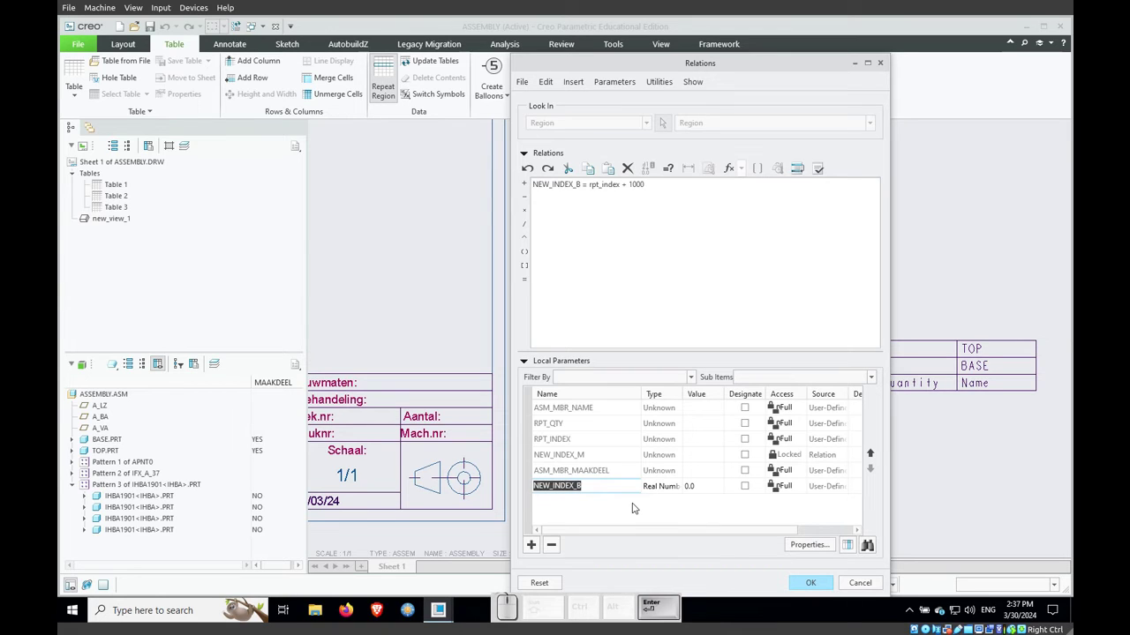
pyautogui.click(663, 487)
pyautogui.click(663, 487)
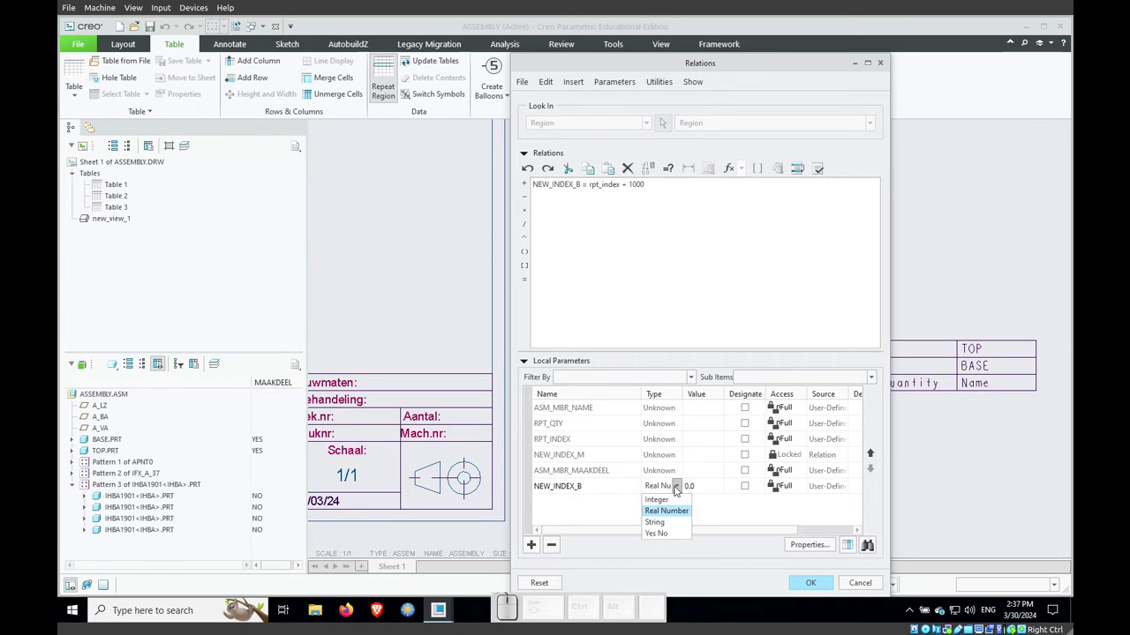
pyautogui.click(664, 499)
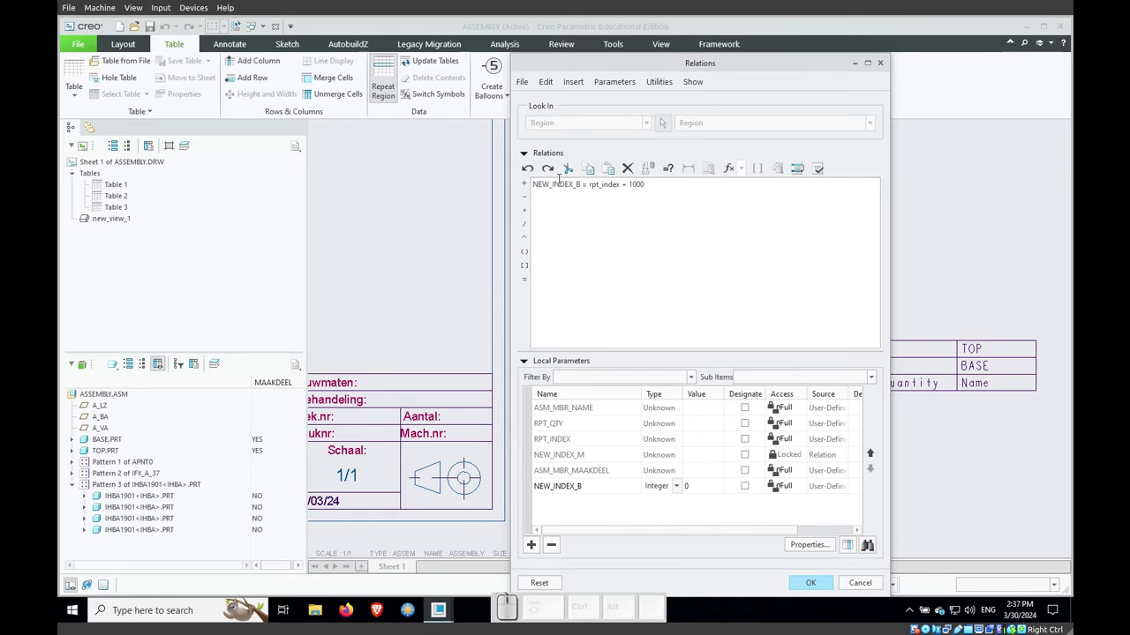
# Step: Change the offset in the NEW_INDEX_B relation to 2000, accept the relations and finish the repeat region setup
pyautogui.click(632, 184)
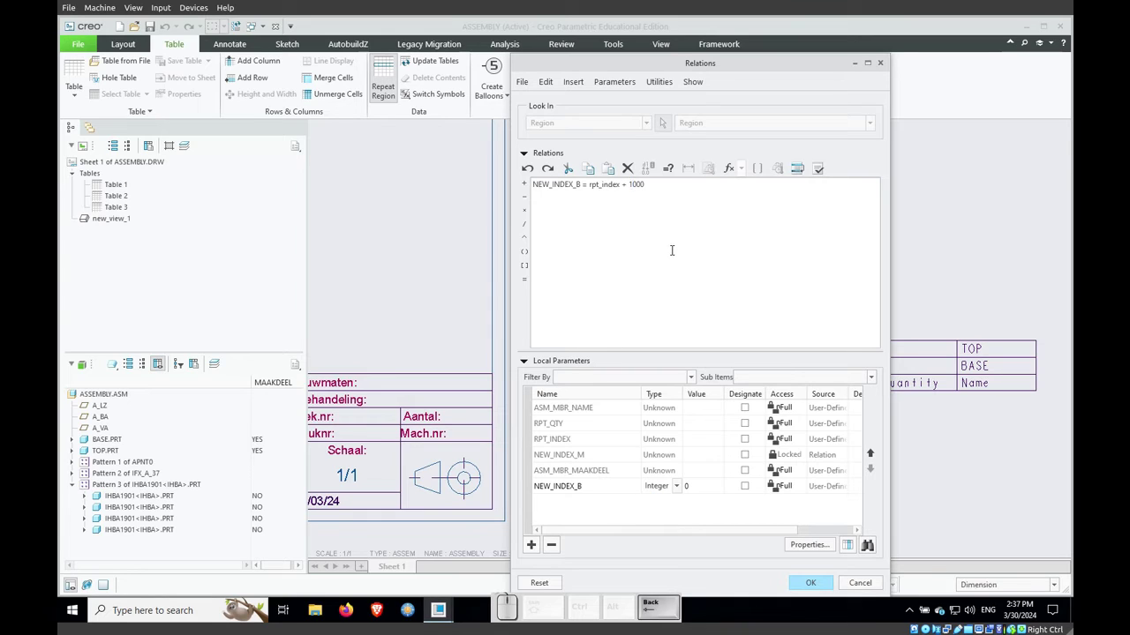
pyautogui.hotkey('shift', 'Right')
pyautogui.write('2')
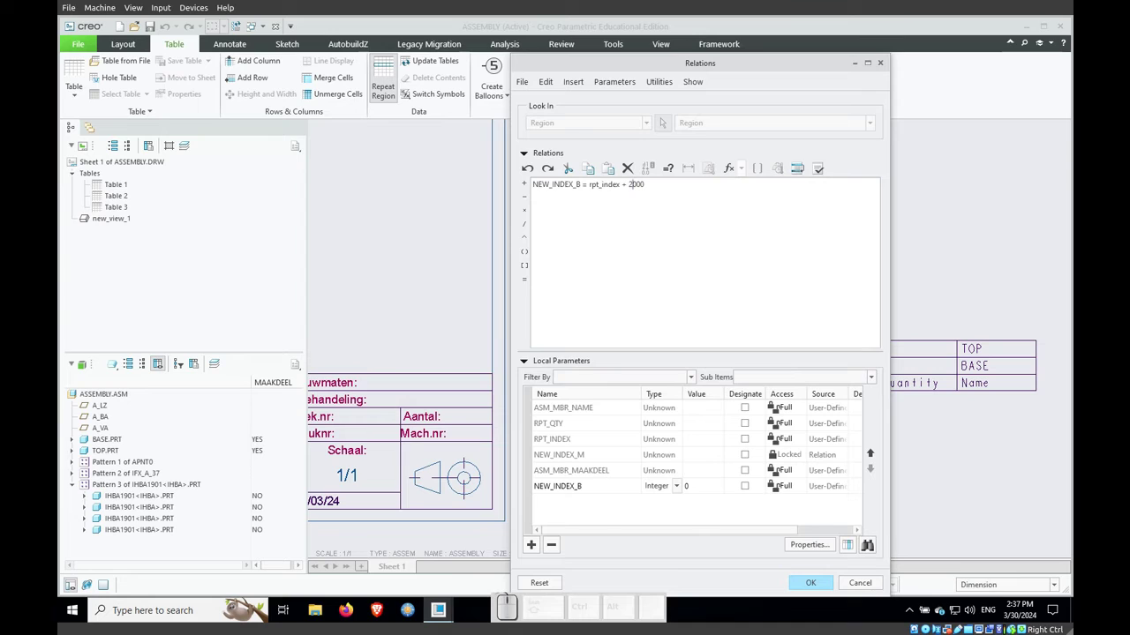
pyautogui.click(810, 582)
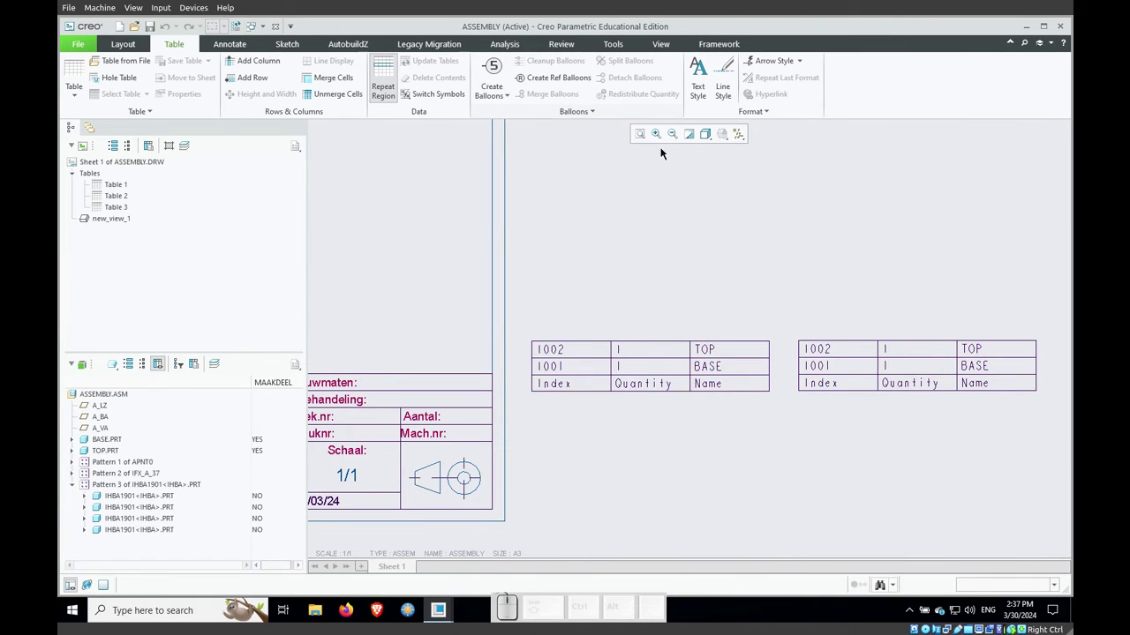
pyautogui.moveTo(439, 616)
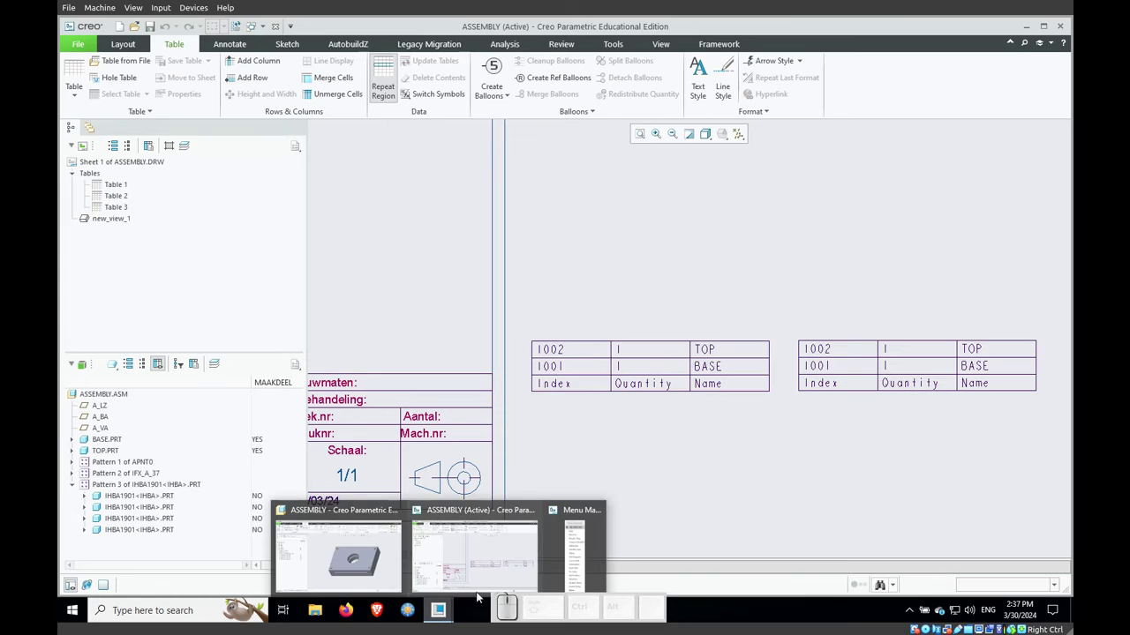
pyautogui.click(574, 565)
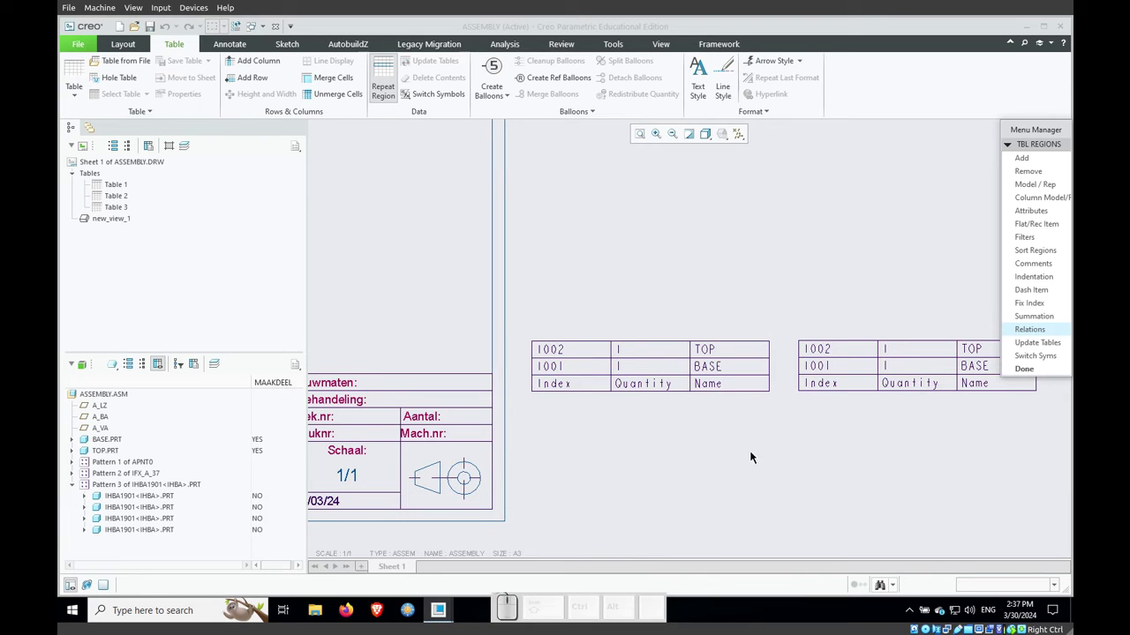
pyautogui.click(1046, 371)
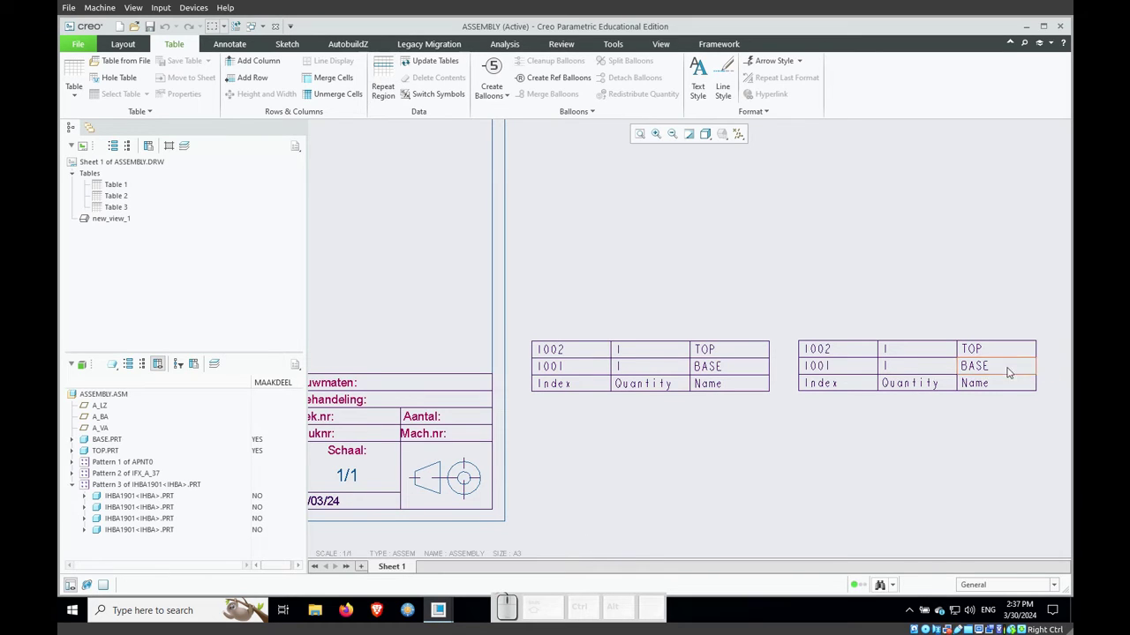
# Step: Delete the contents of the index cell in the copied table's repeat region
pyautogui.click(852, 371)
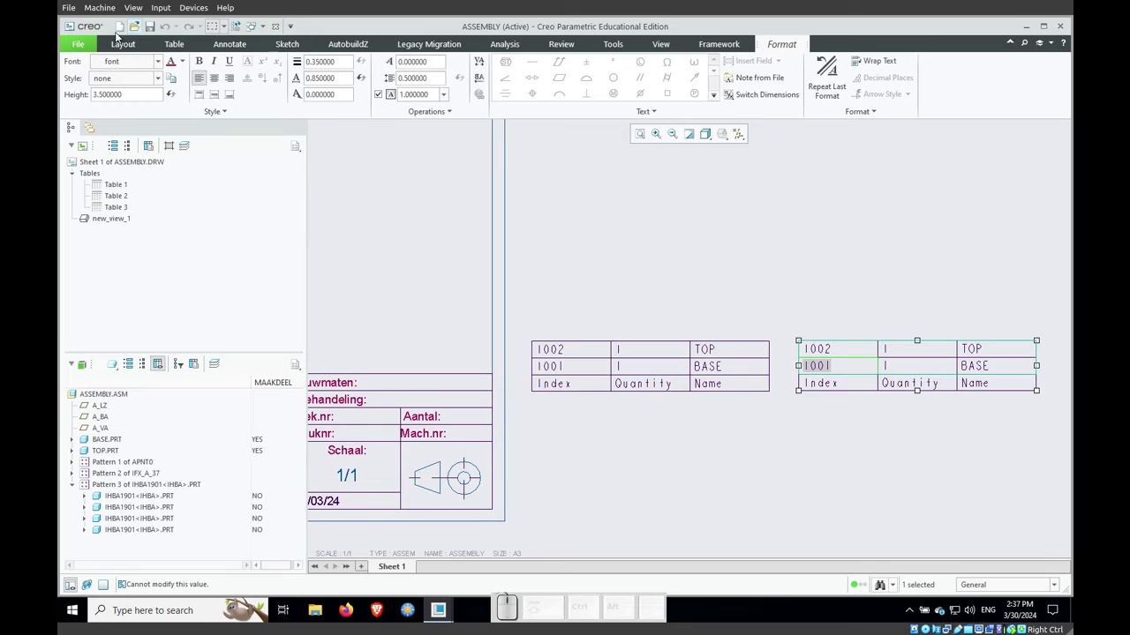
pyautogui.click(173, 44)
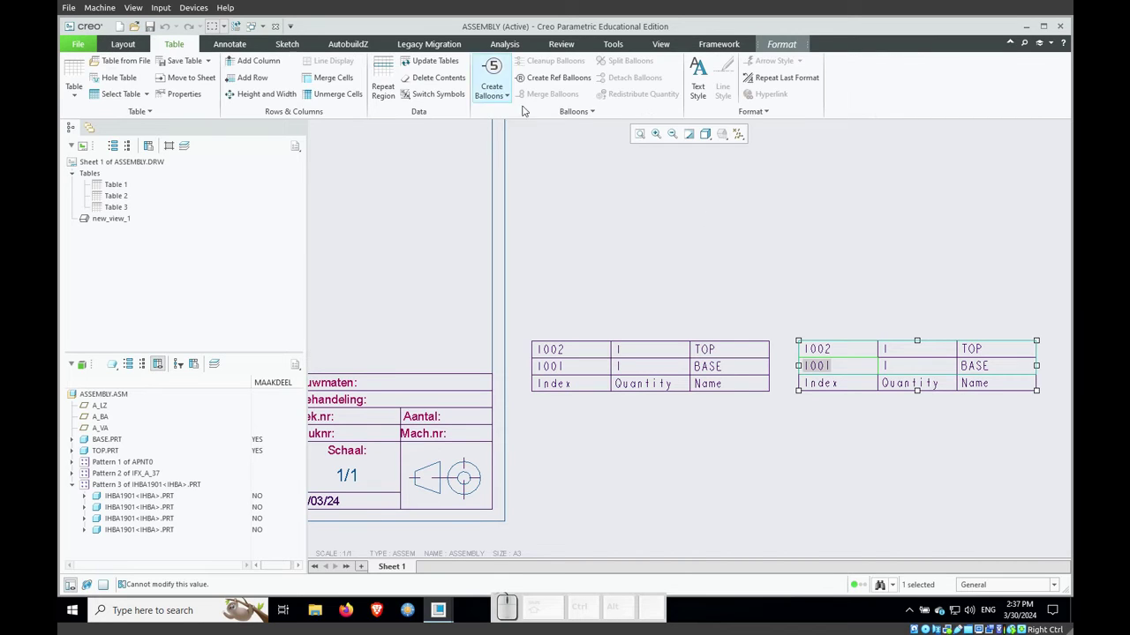
pyautogui.click(851, 369)
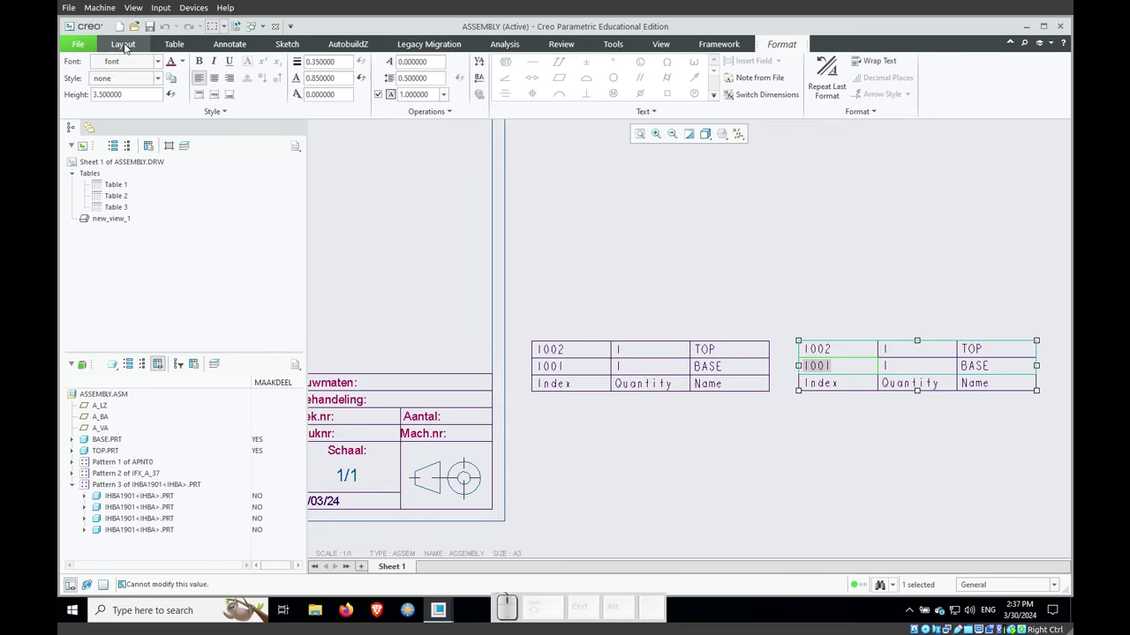
pyautogui.click(176, 44)
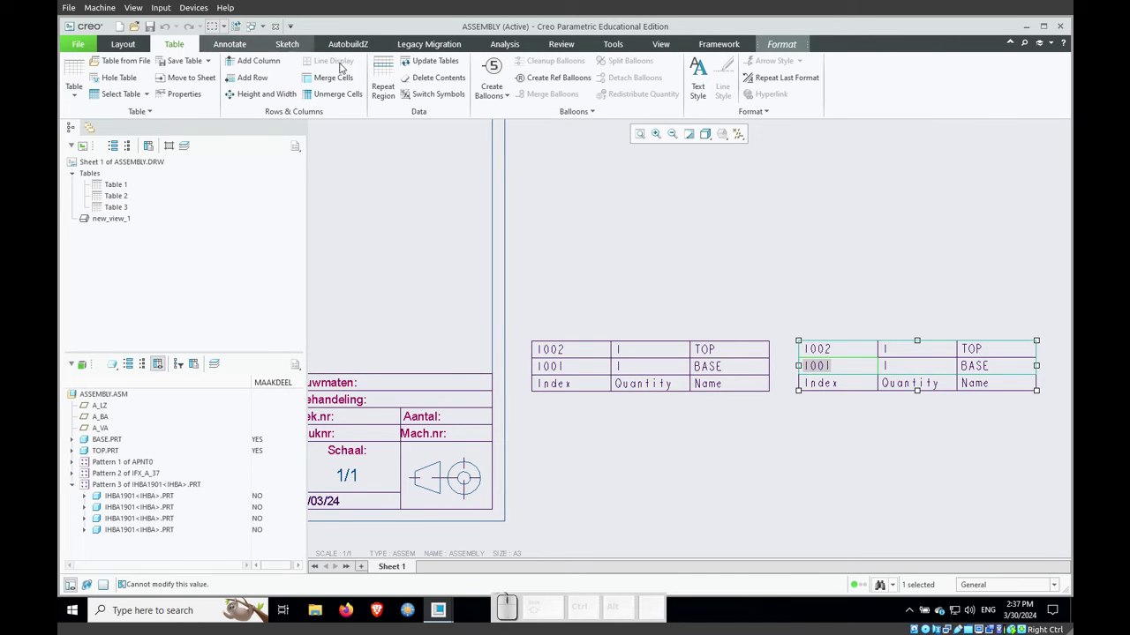
pyautogui.click(432, 78)
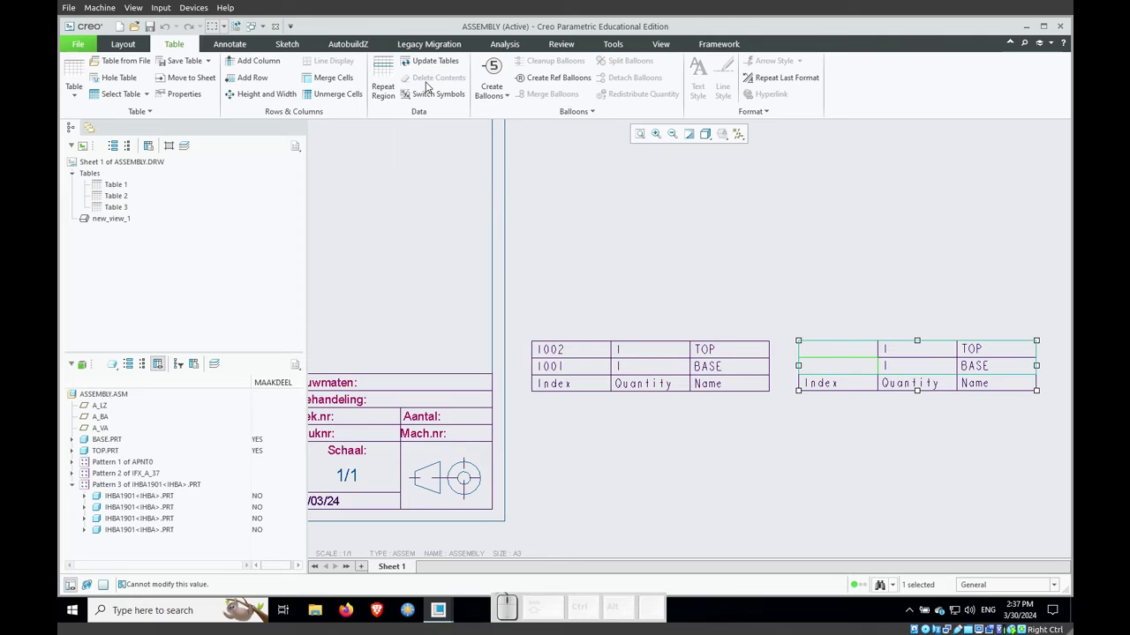
pyautogui.click(782, 286)
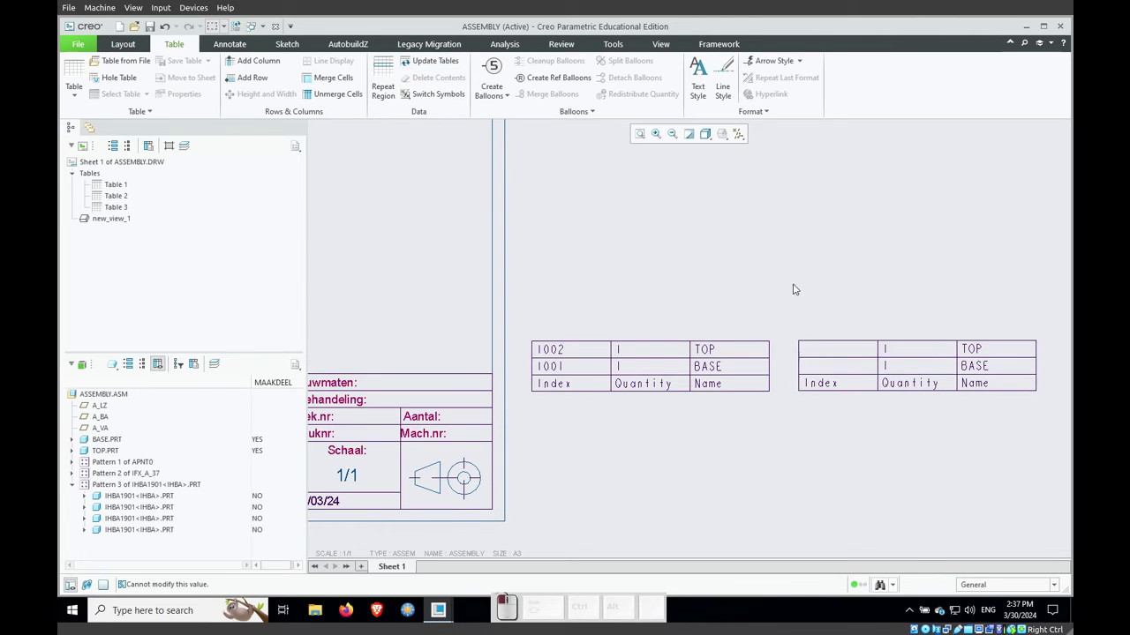
# Step: Assign the report symbol rpt.rel.new_index_b to the copied table's empty index cell and update the tables
pyautogui.doubleClick(830, 369)
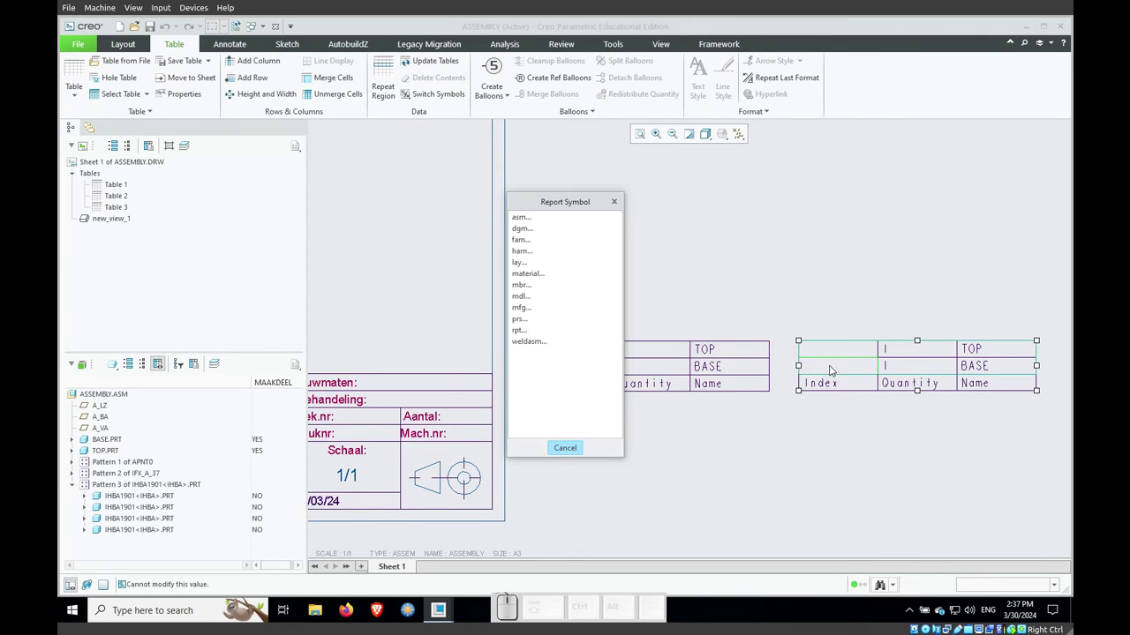
pyautogui.click(518, 331)
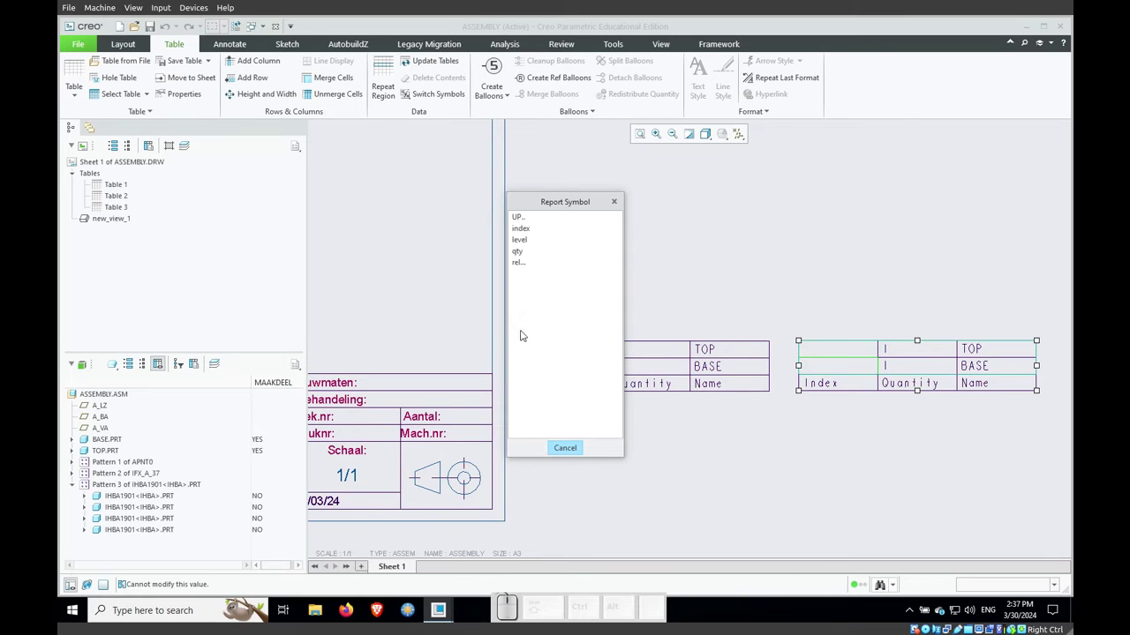
pyautogui.click(517, 264)
pyautogui.click(524, 229)
pyautogui.write('new')
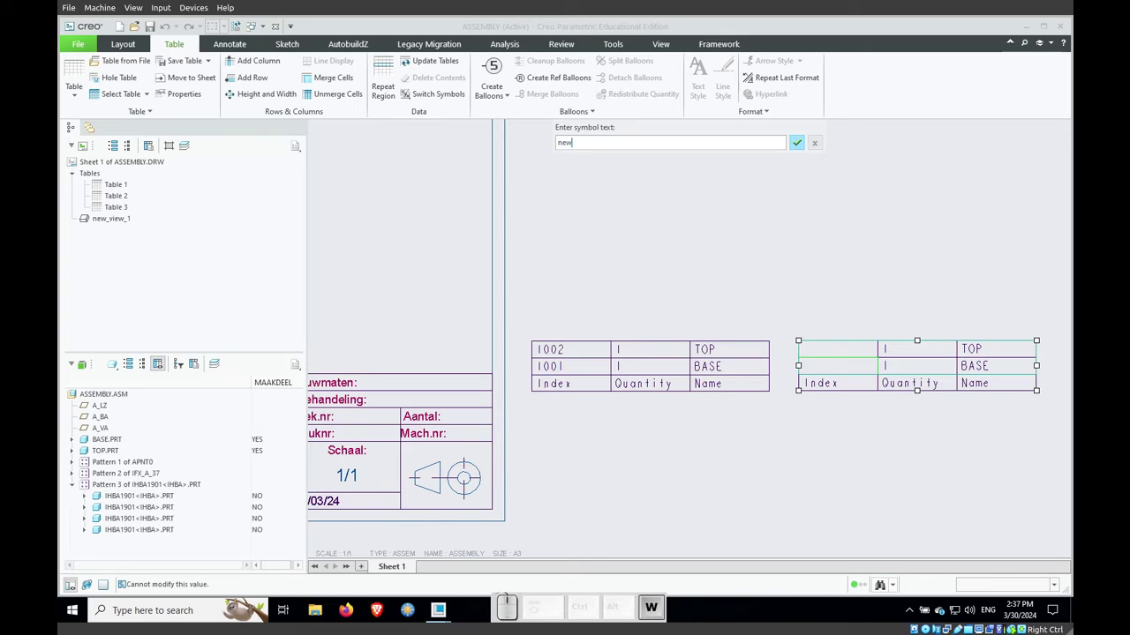
pyautogui.write('_index')
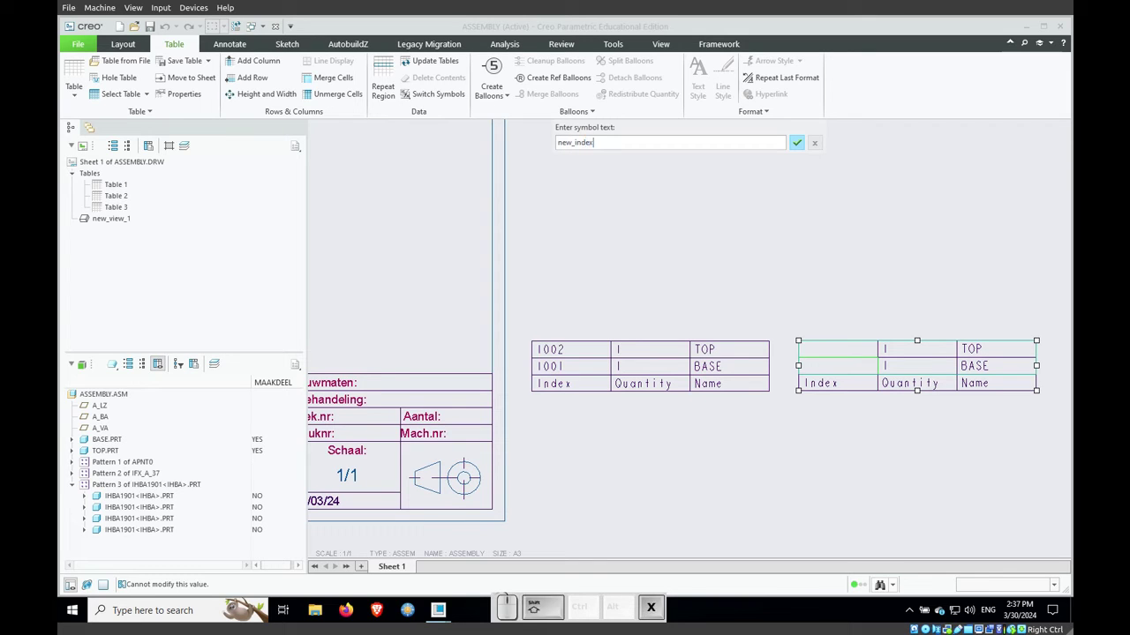
pyautogui.write('_b')
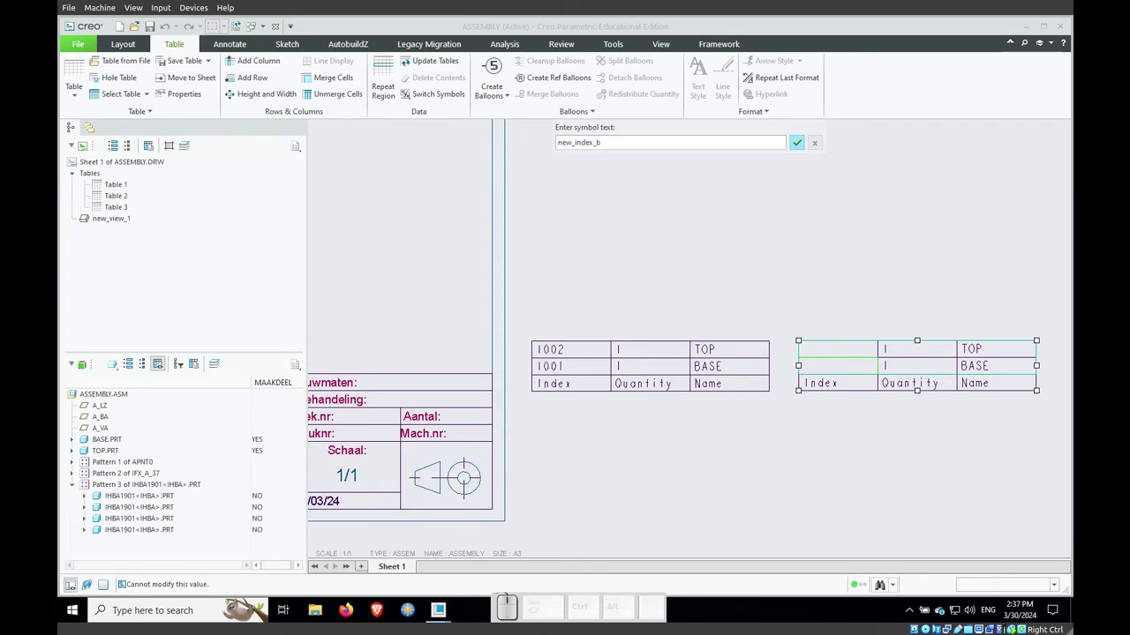
pyautogui.press('Return')
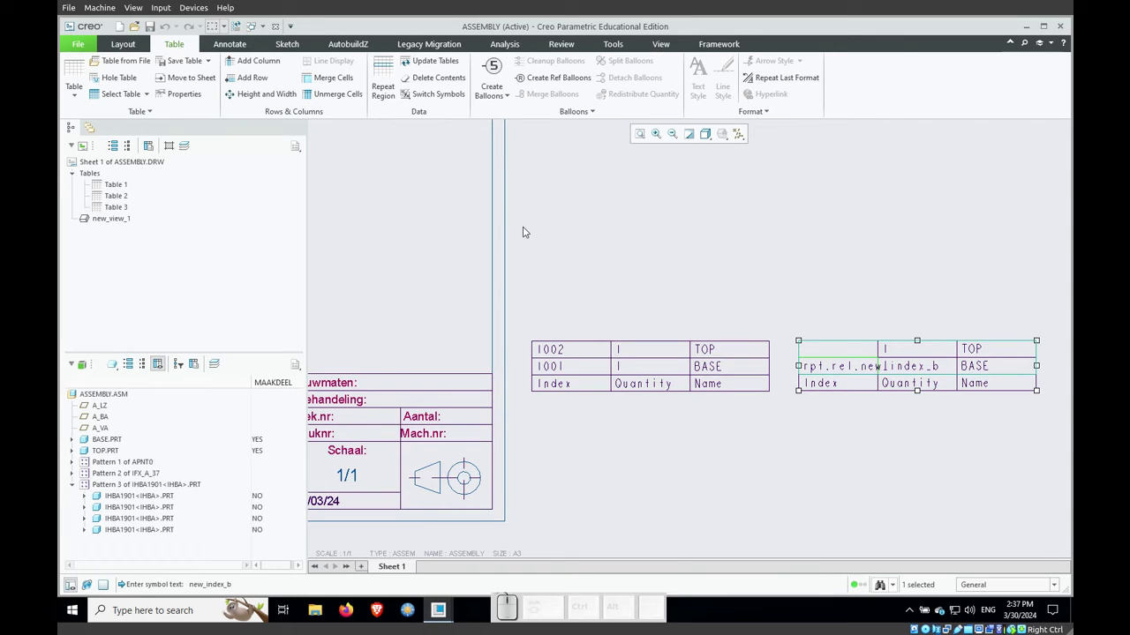
pyautogui.click(441, 63)
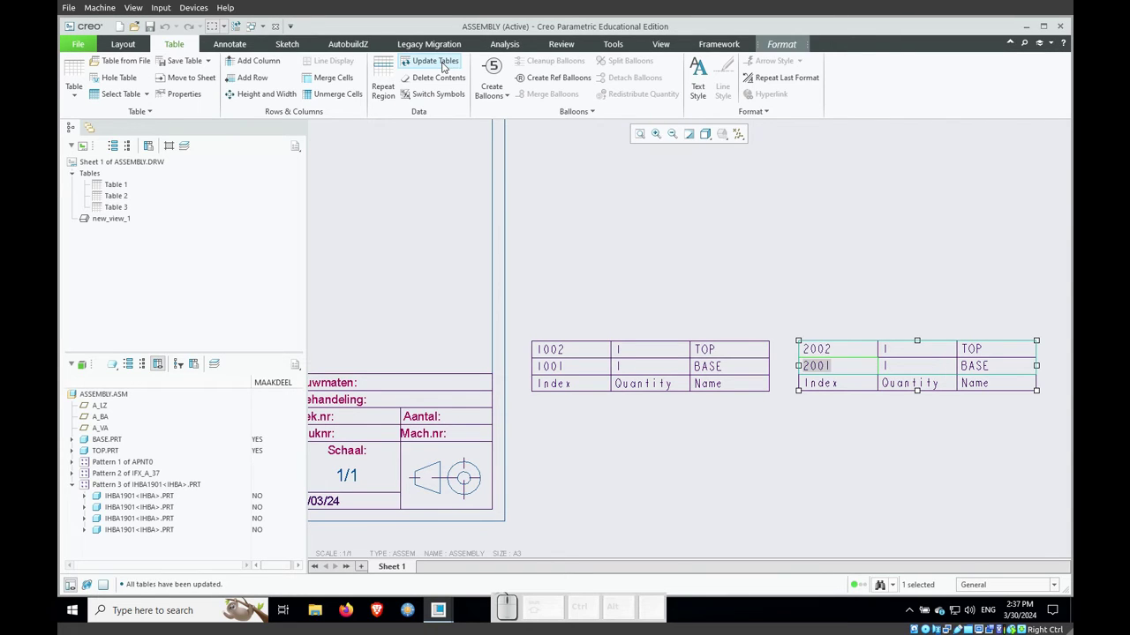
pyautogui.click(764, 280)
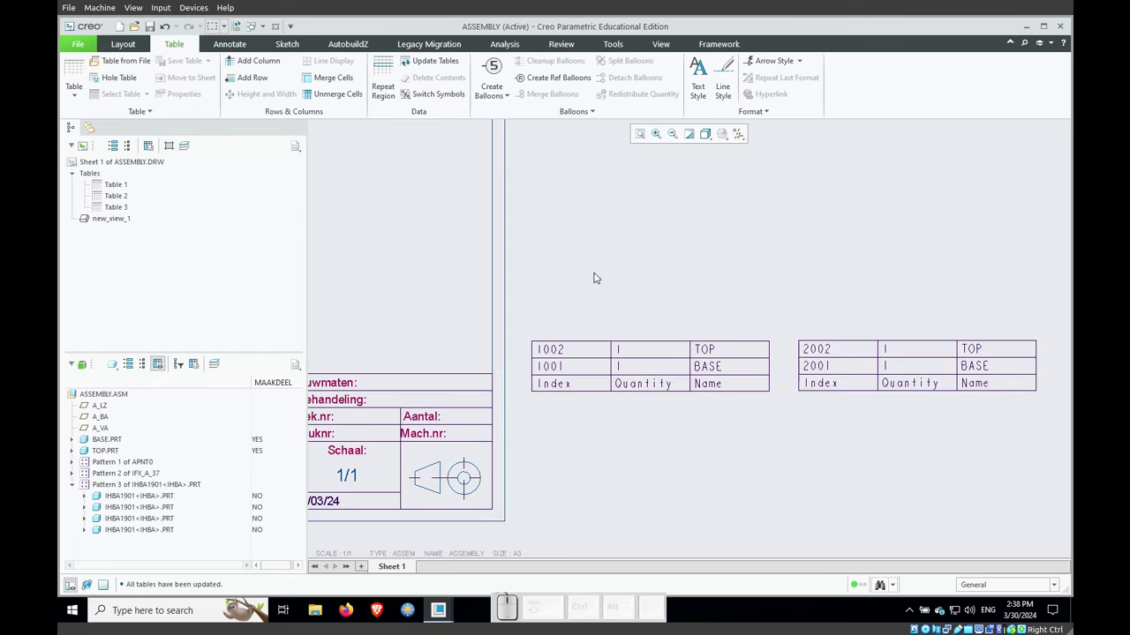
# Step: Edit the rule filter of the copied table's repeat region to &asm.mbr.maakdeel == NO, save it and finish the region setup
pyautogui.click(384, 67)
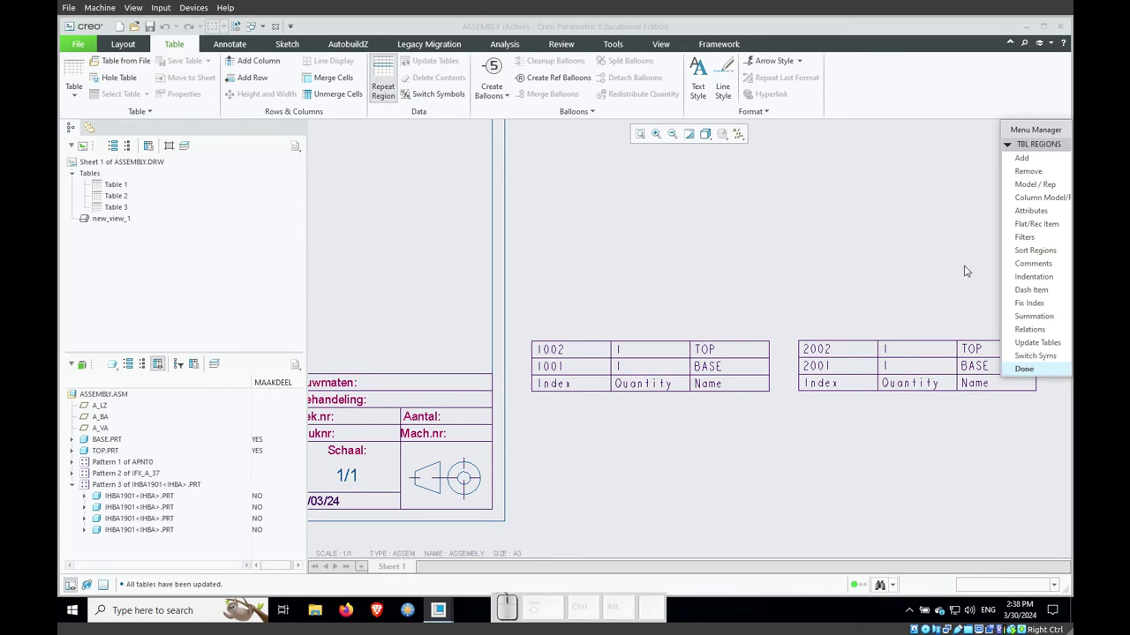
pyautogui.click(1027, 239)
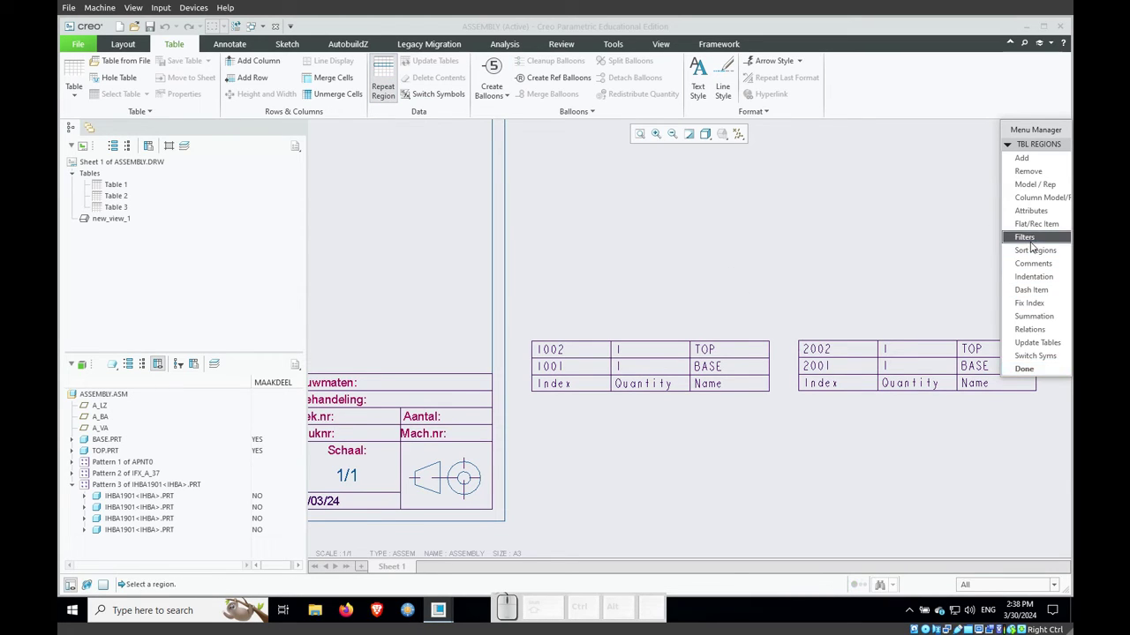
pyautogui.click(858, 367)
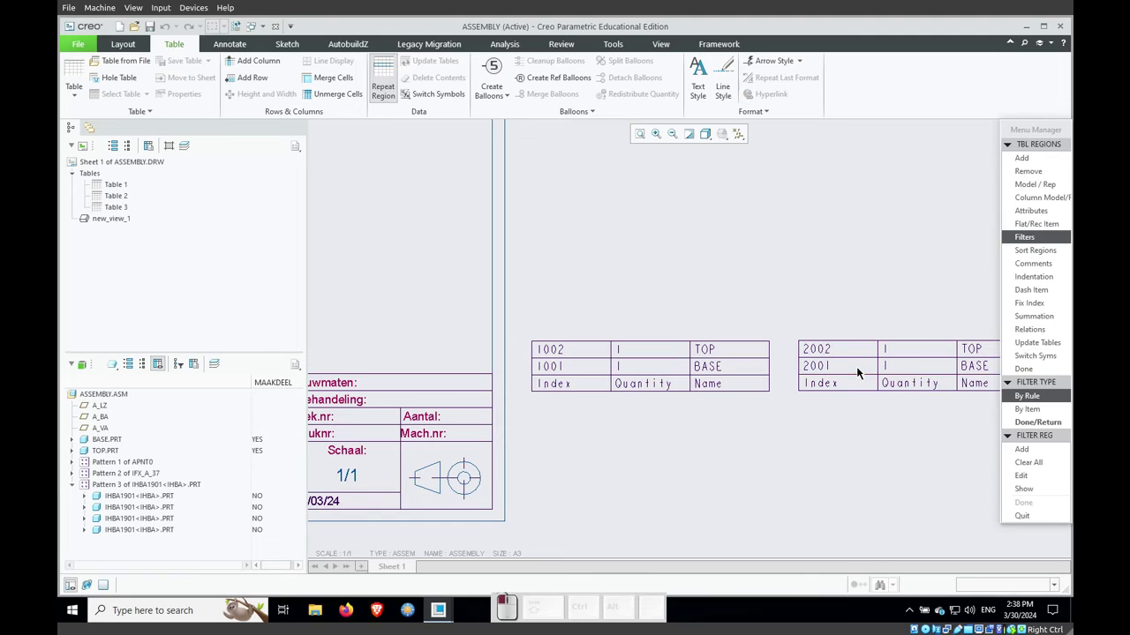
pyautogui.click(1038, 399)
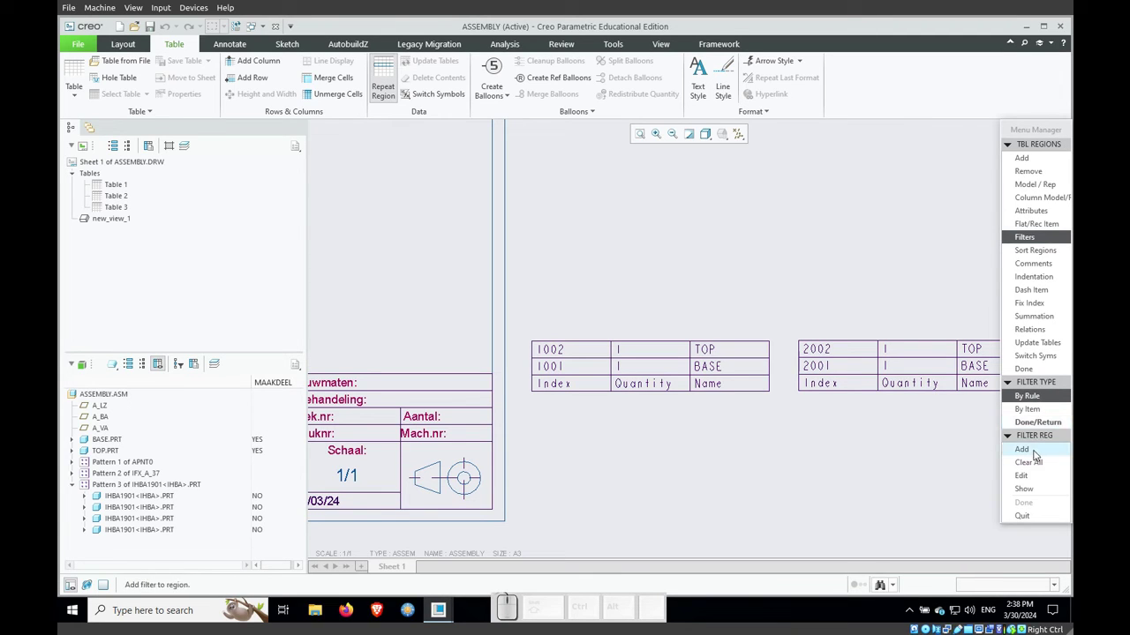
pyautogui.click(1022, 476)
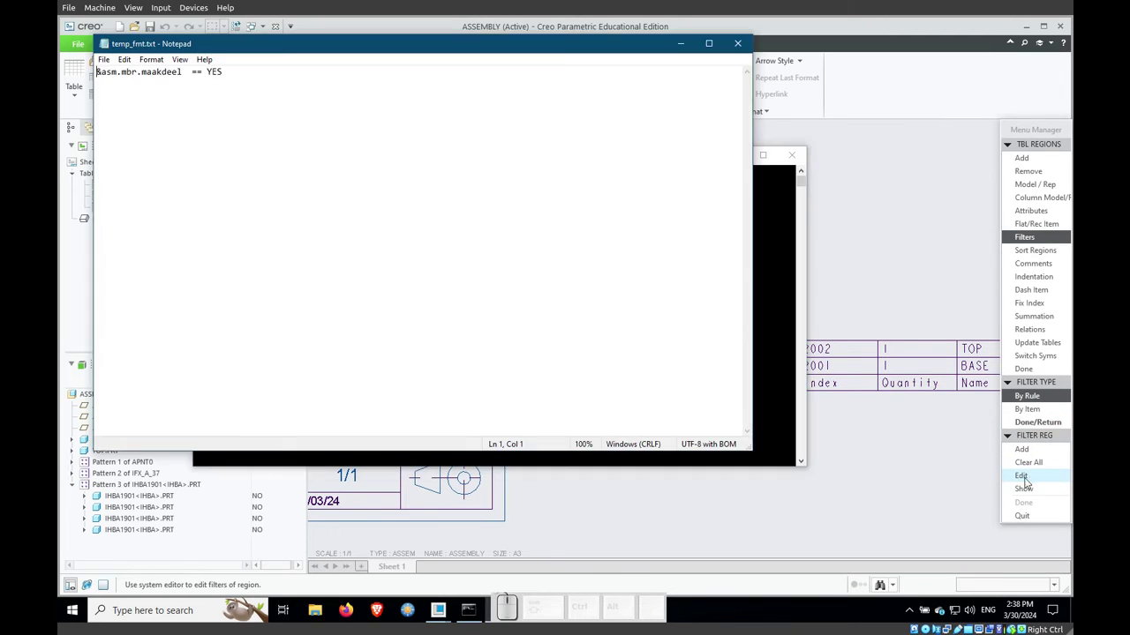
pyautogui.click(224, 74)
pyautogui.press('BackSpace')
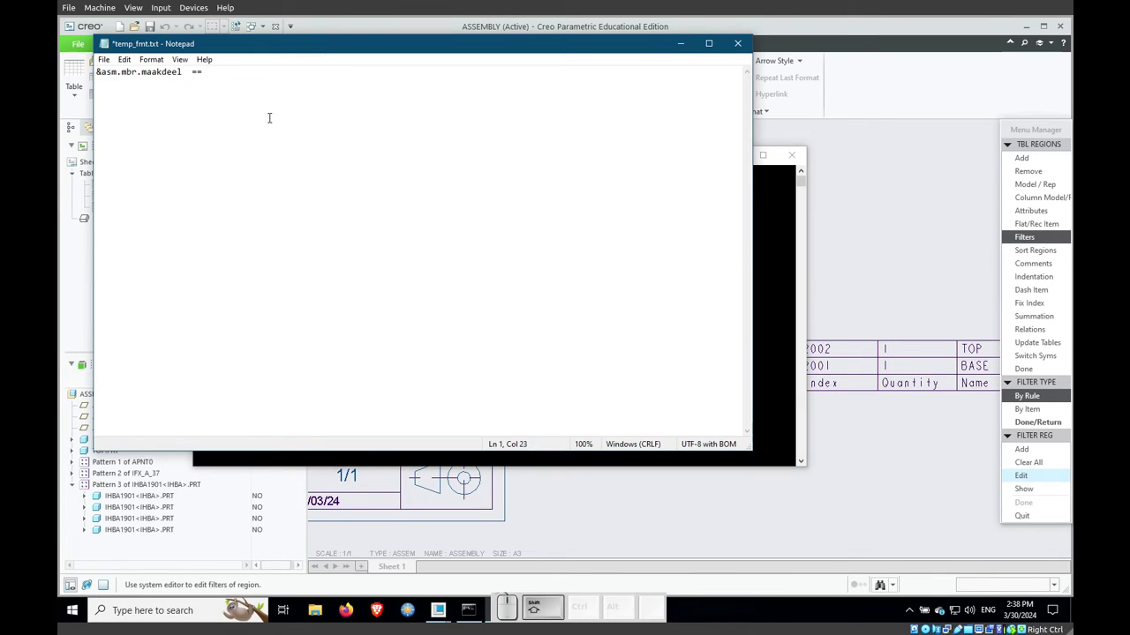
pyautogui.write('NO')
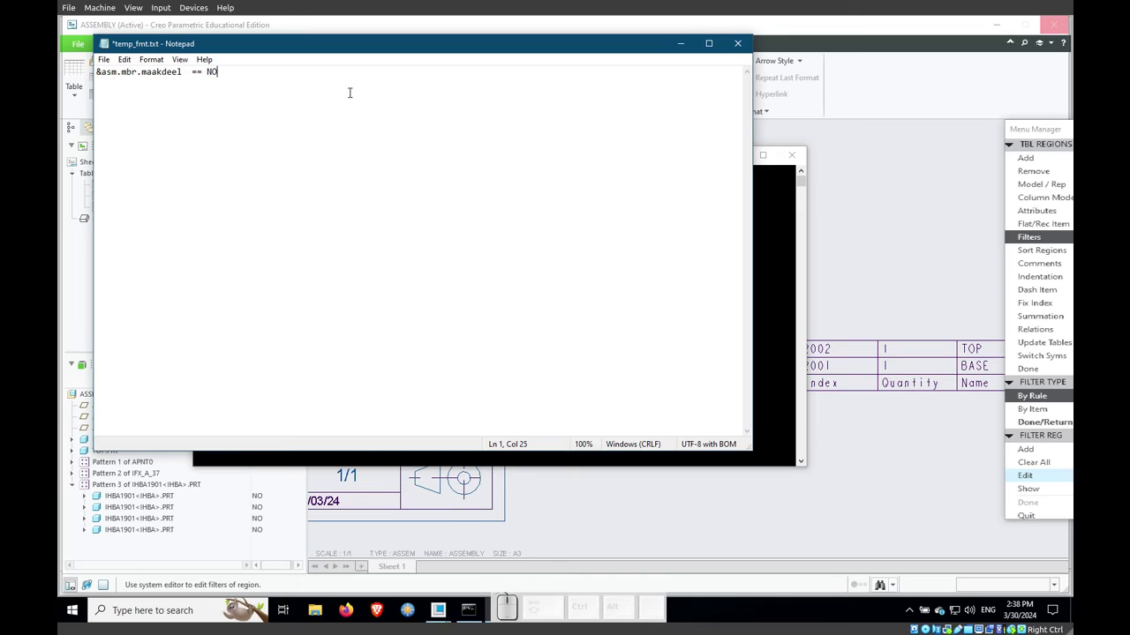
pyautogui.click(739, 44)
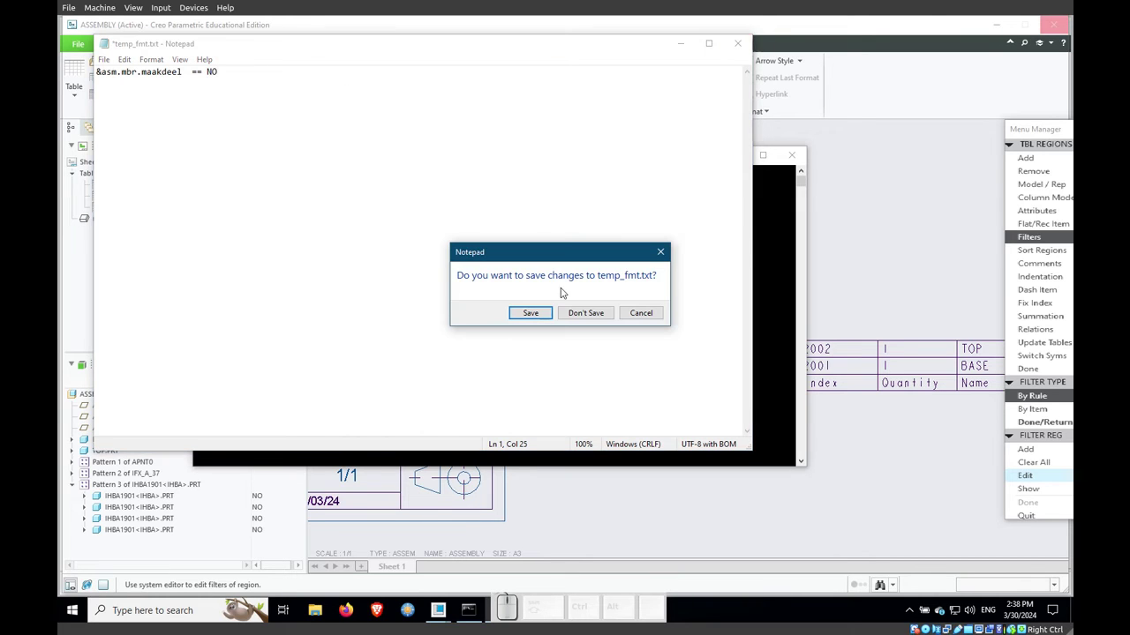
pyautogui.click(533, 313)
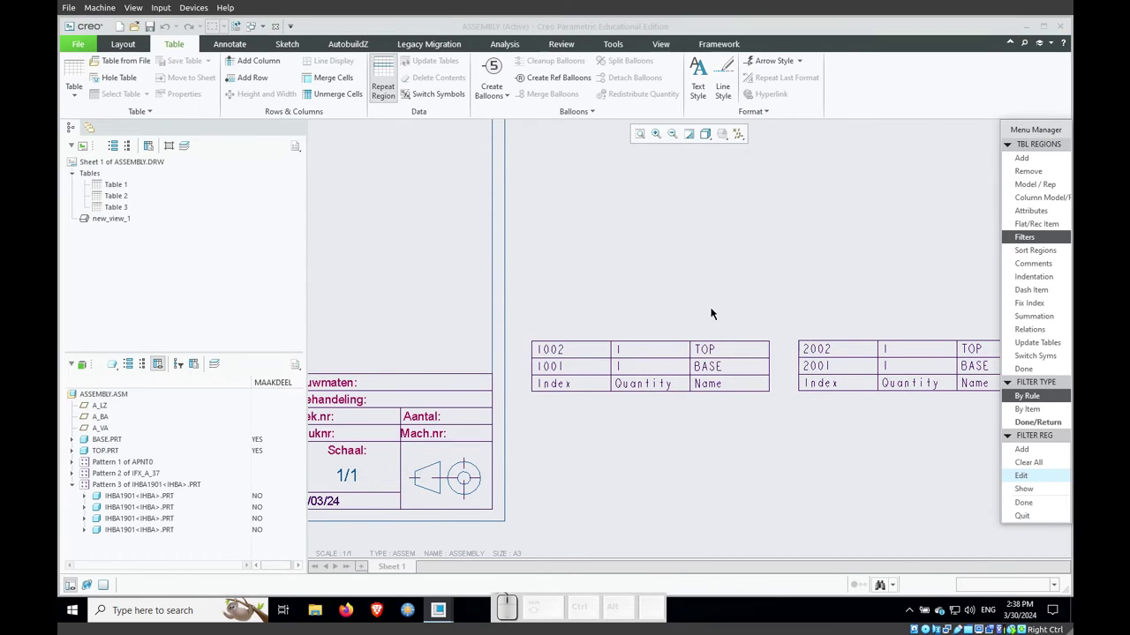
pyautogui.click(1023, 502)
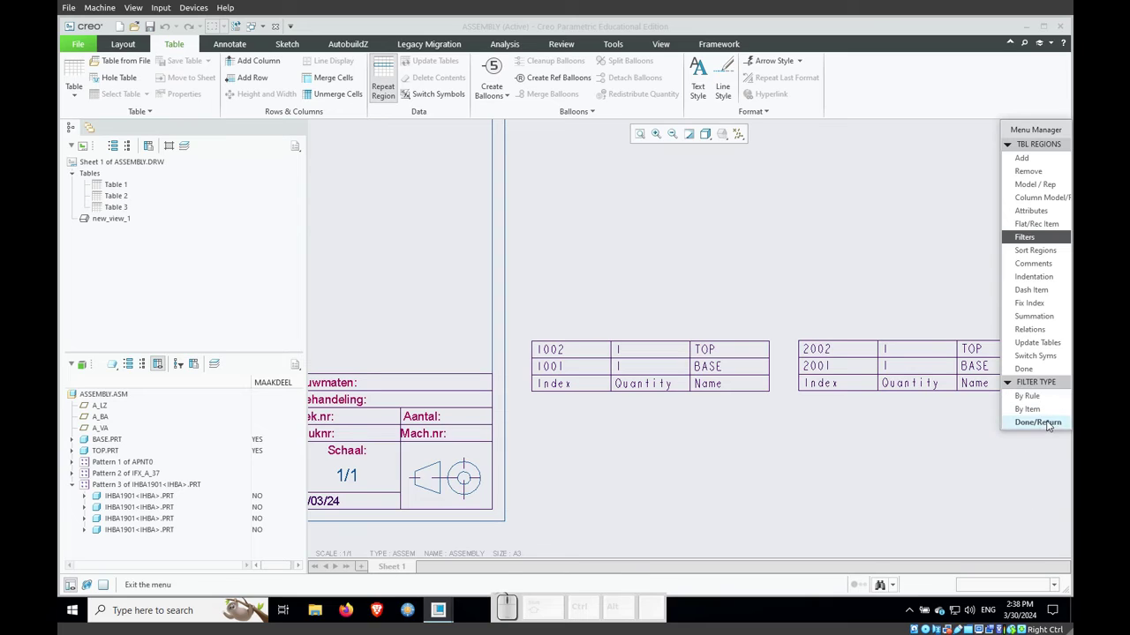
pyautogui.click(1038, 422)
pyautogui.click(1023, 368)
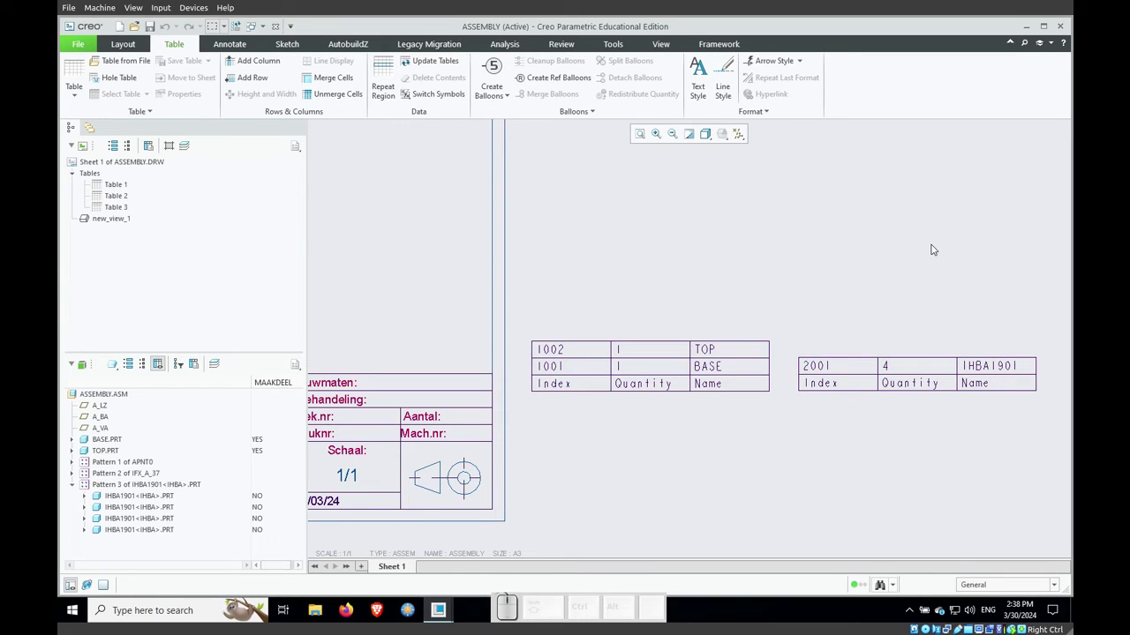
# Step: Set the BOM balloon parameter of the make-parts table to new_index_m, taken from its index cell, and accept the table properties
pyautogui.scroll(-4, 770, 501)
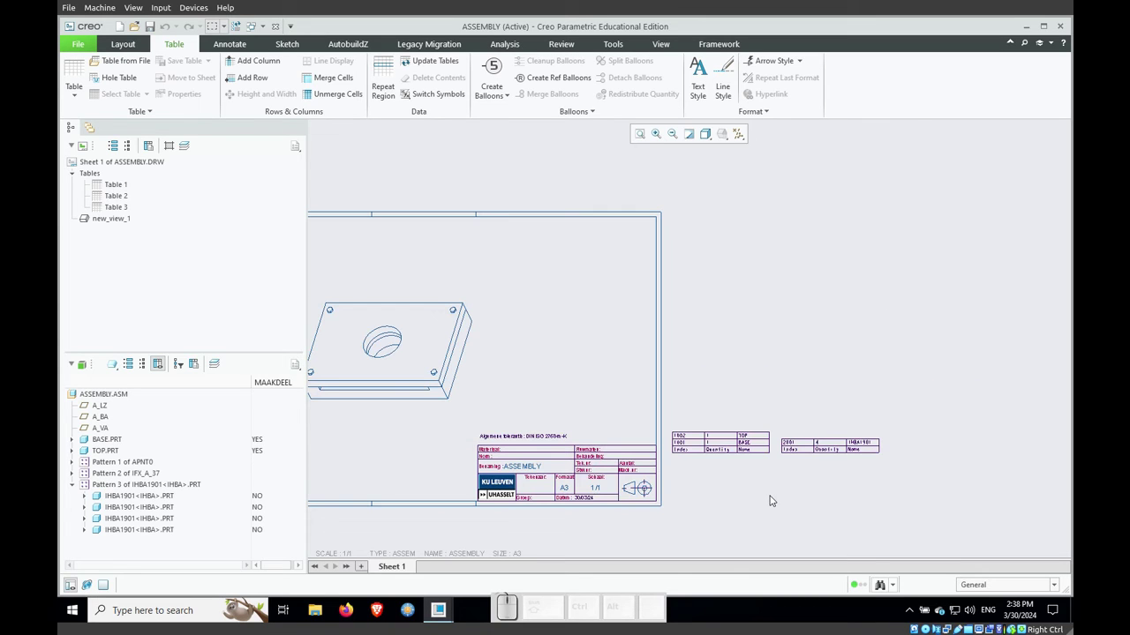
pyautogui.scroll(1, 724, 461)
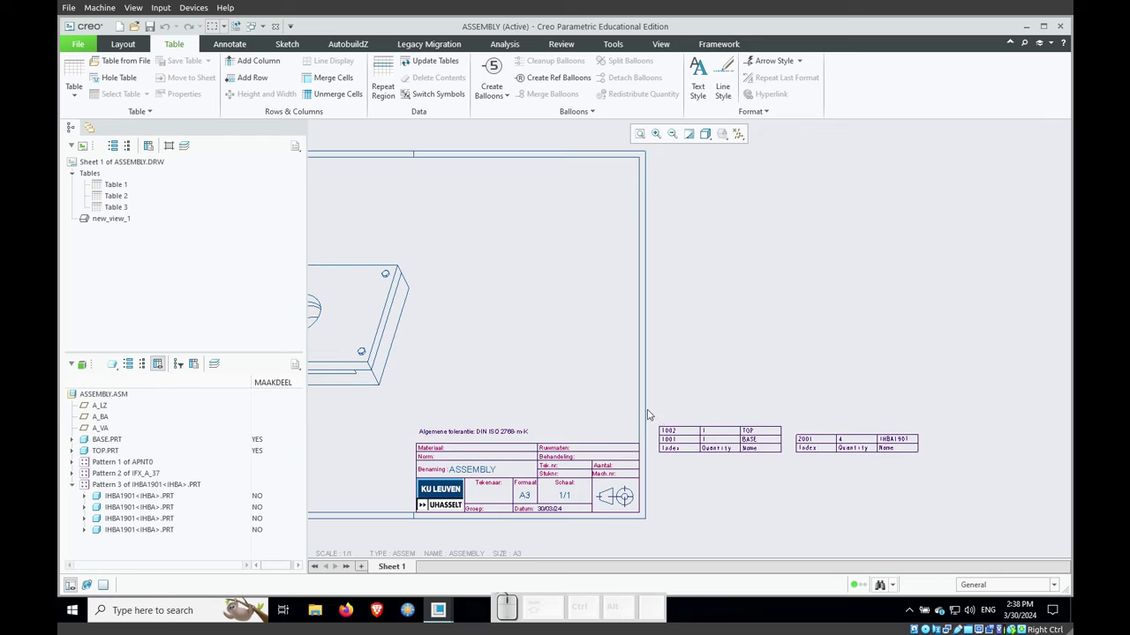
pyautogui.moveTo(646, 409); pyautogui.dragTo(787, 476)
pyautogui.rightClick(756, 411)
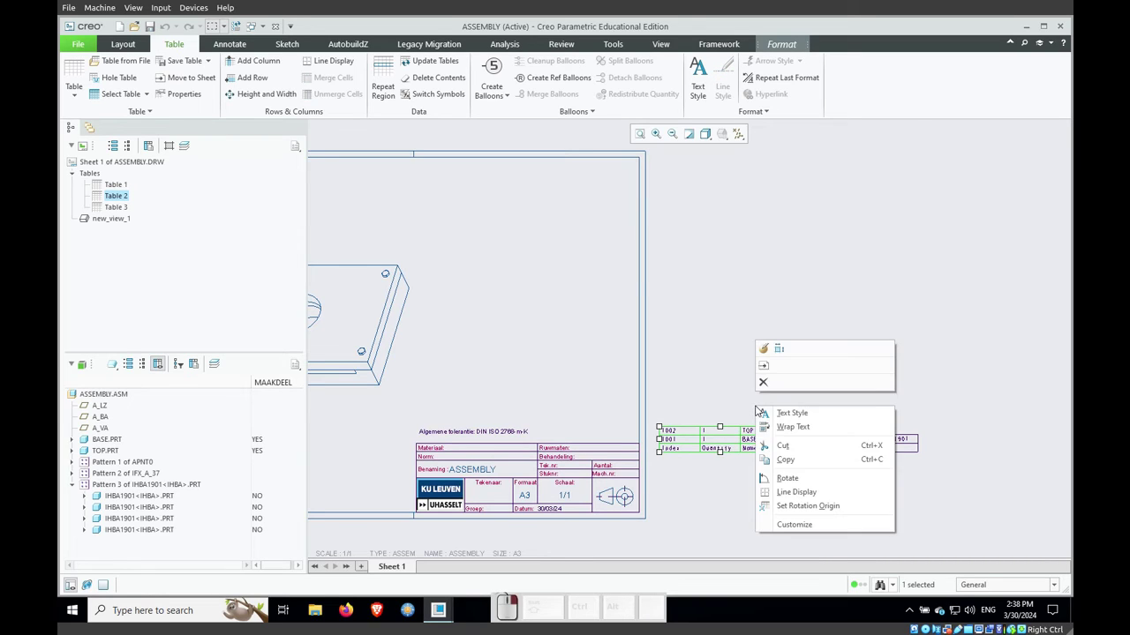
pyautogui.click(761, 348)
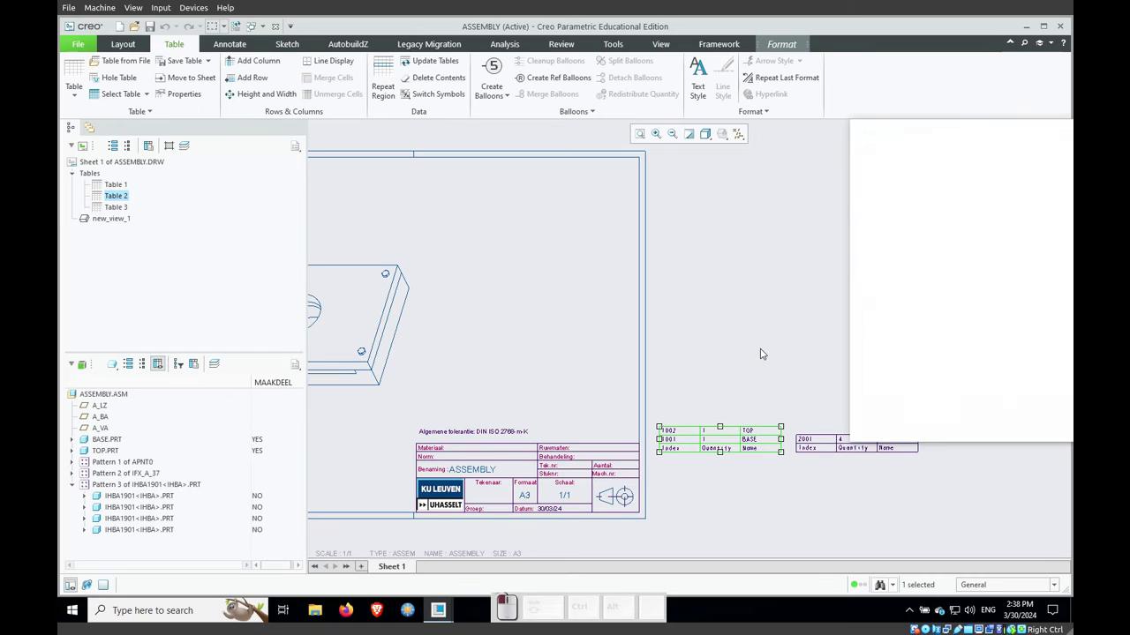
pyautogui.click(966, 167)
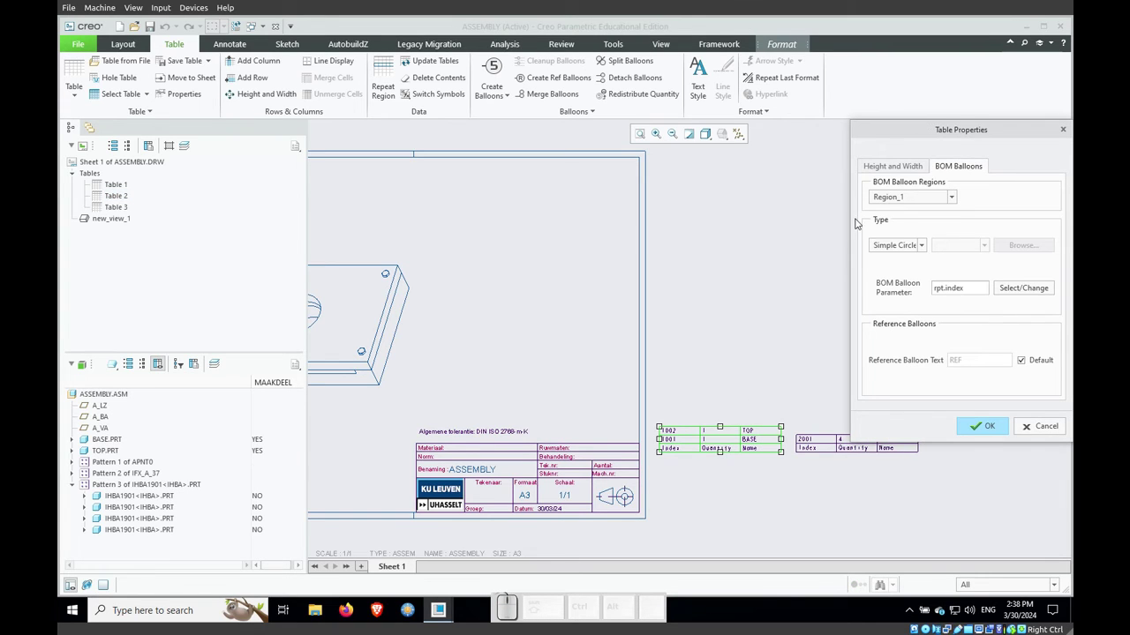
pyautogui.click(1016, 293)
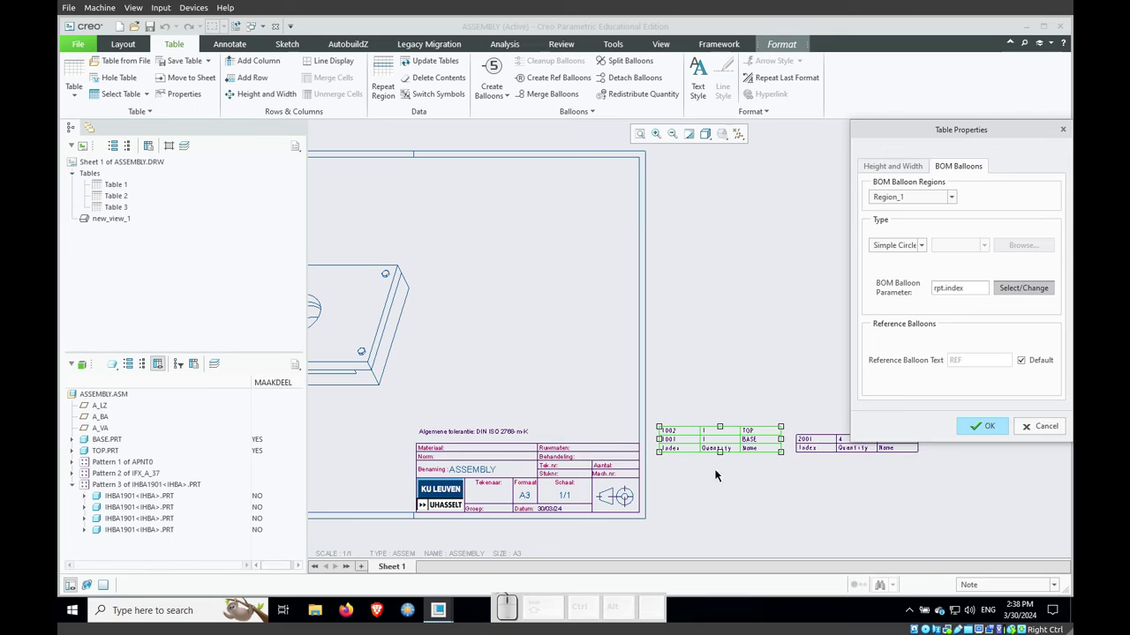
pyautogui.click(668, 444)
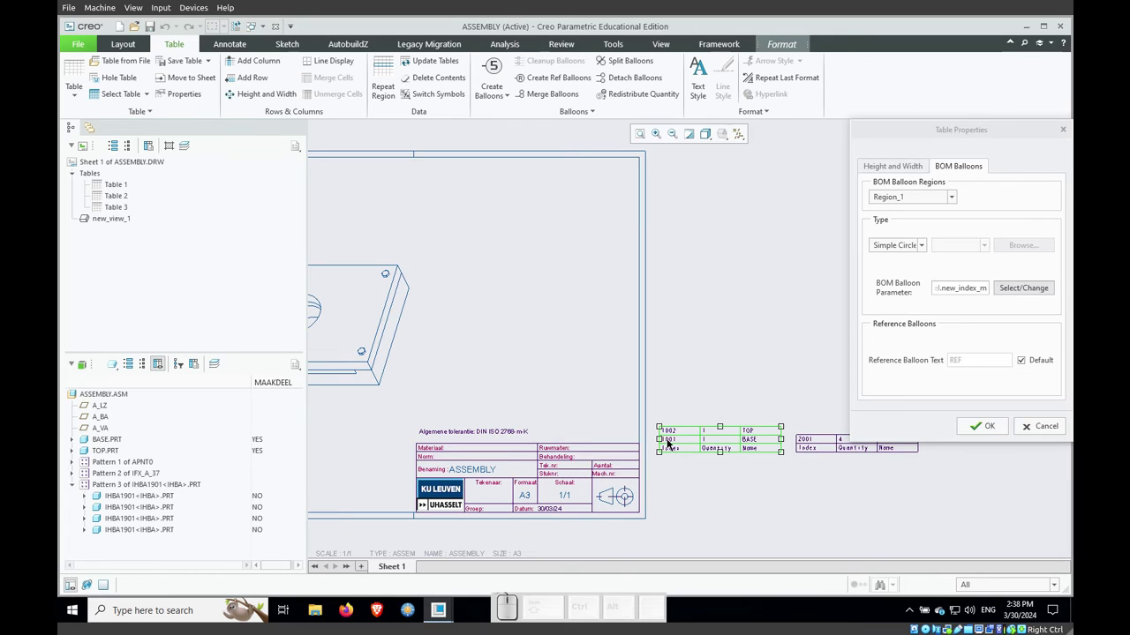
pyautogui.click(987, 428)
pyautogui.scroll(-2, 896, 353)
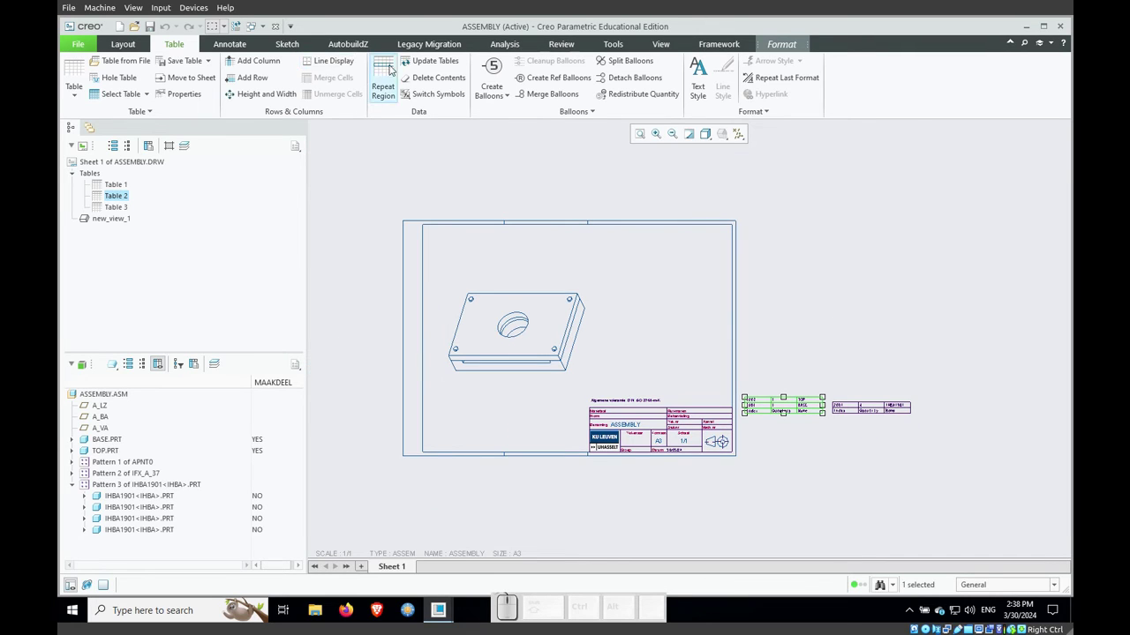
pyautogui.click(495, 97)
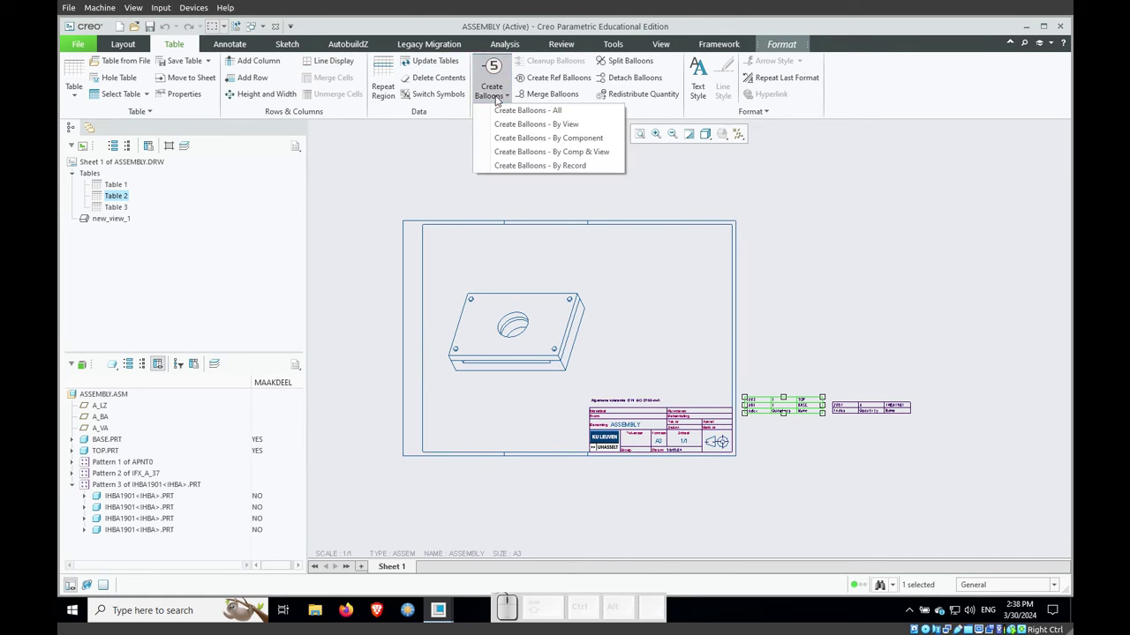
pyautogui.click(497, 111)
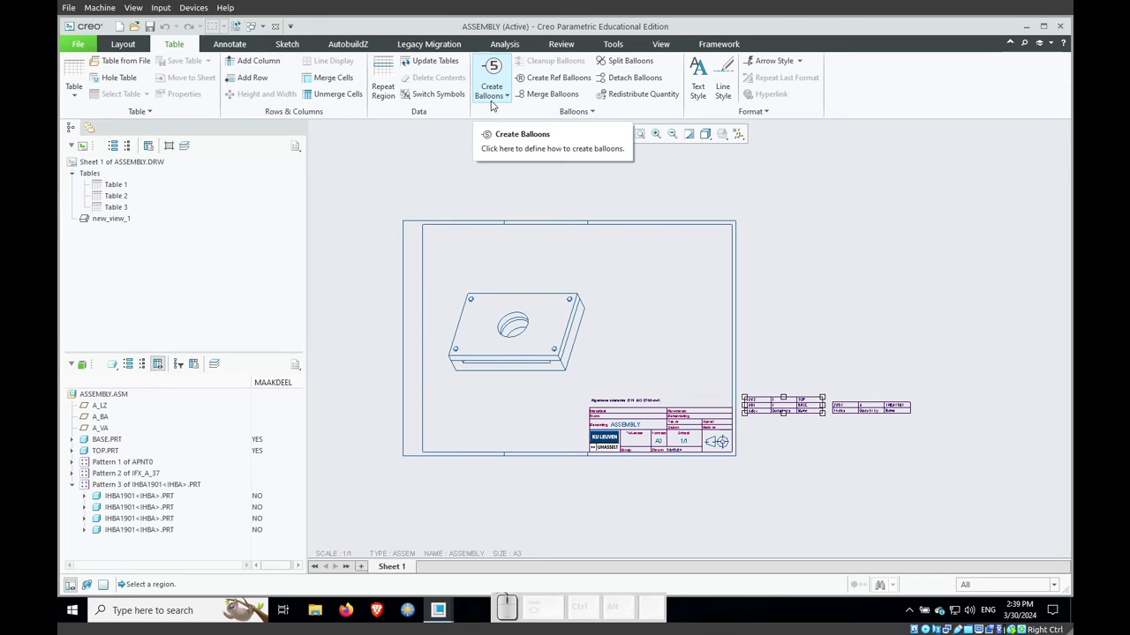
pyautogui.click(491, 100)
pyautogui.click(495, 124)
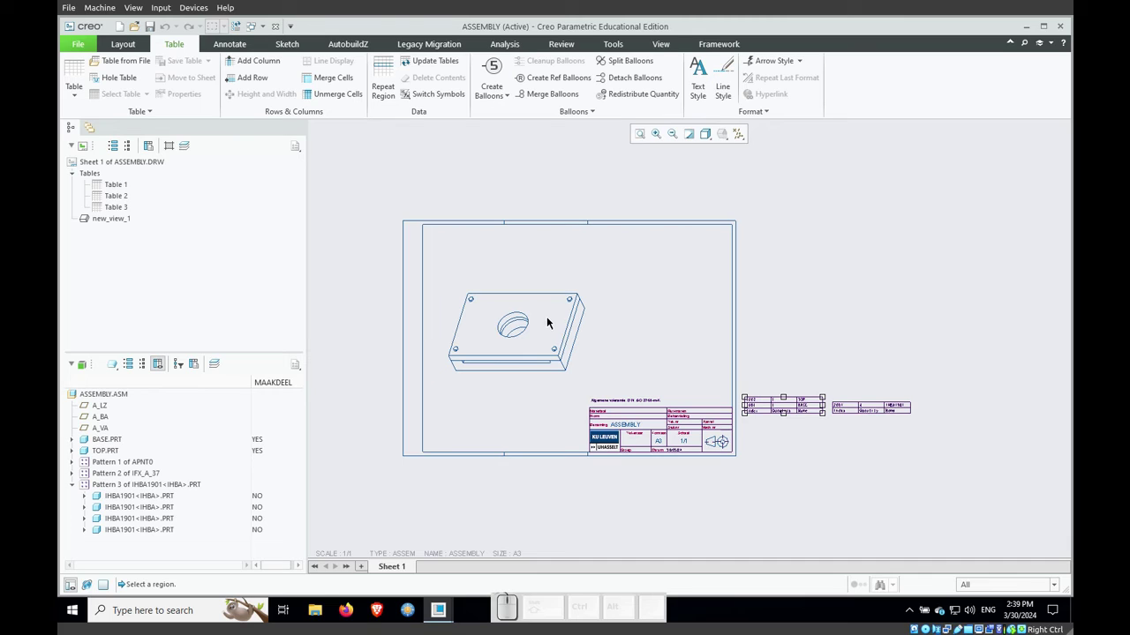
pyautogui.click(820, 287)
pyautogui.click(432, 60)
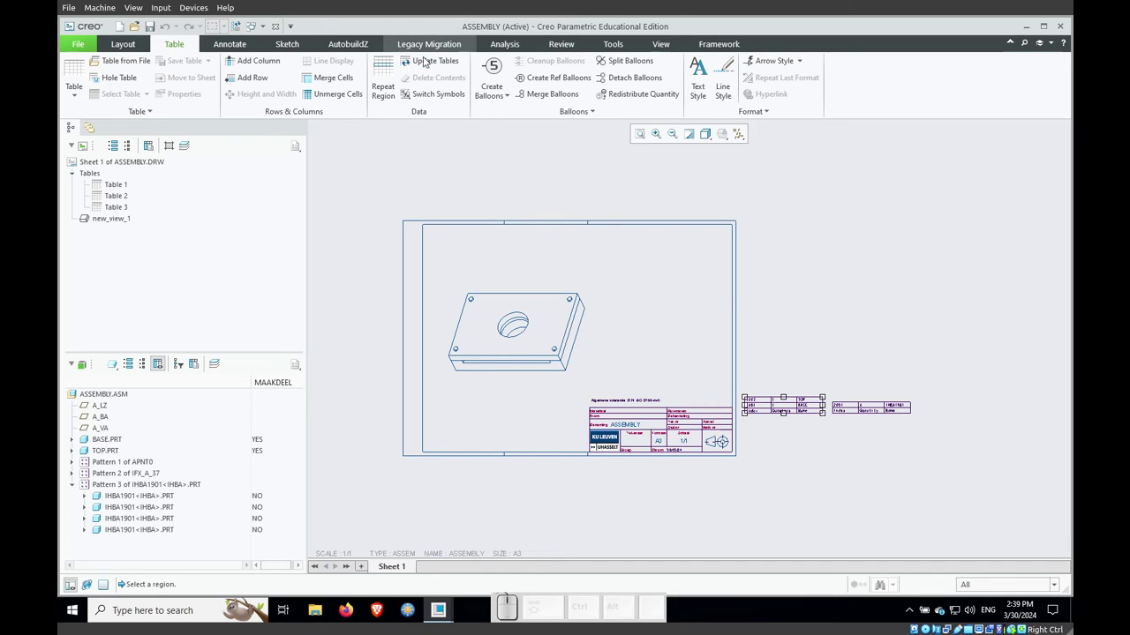
pyautogui.moveTo(735, 376); pyautogui.dragTo(826, 438)
pyautogui.rightClick(784, 376)
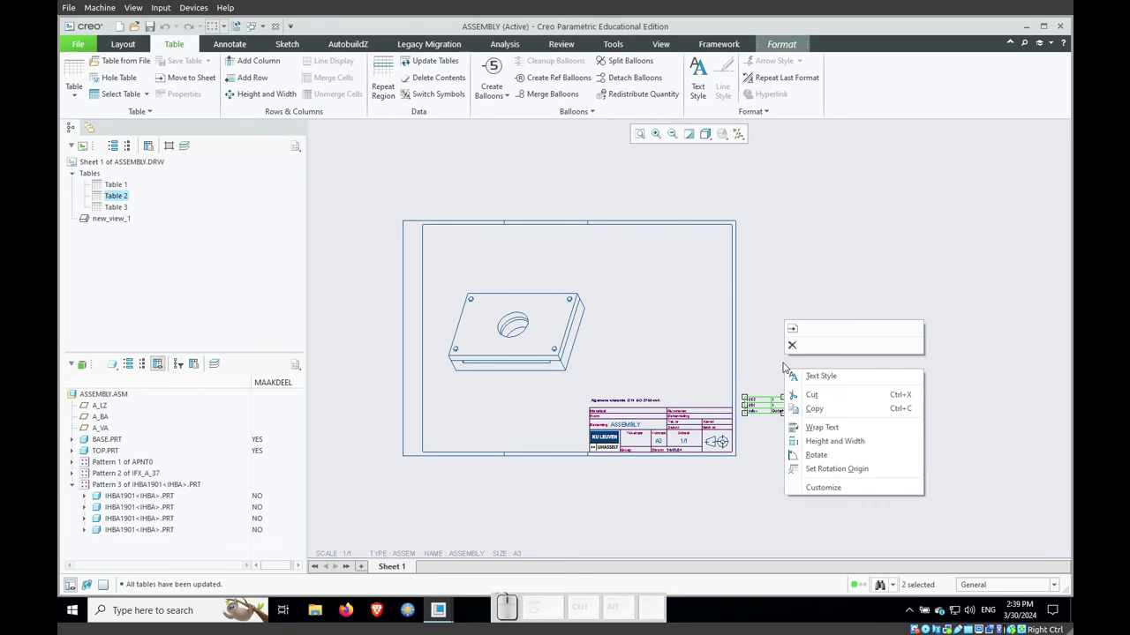
pyautogui.click(774, 333)
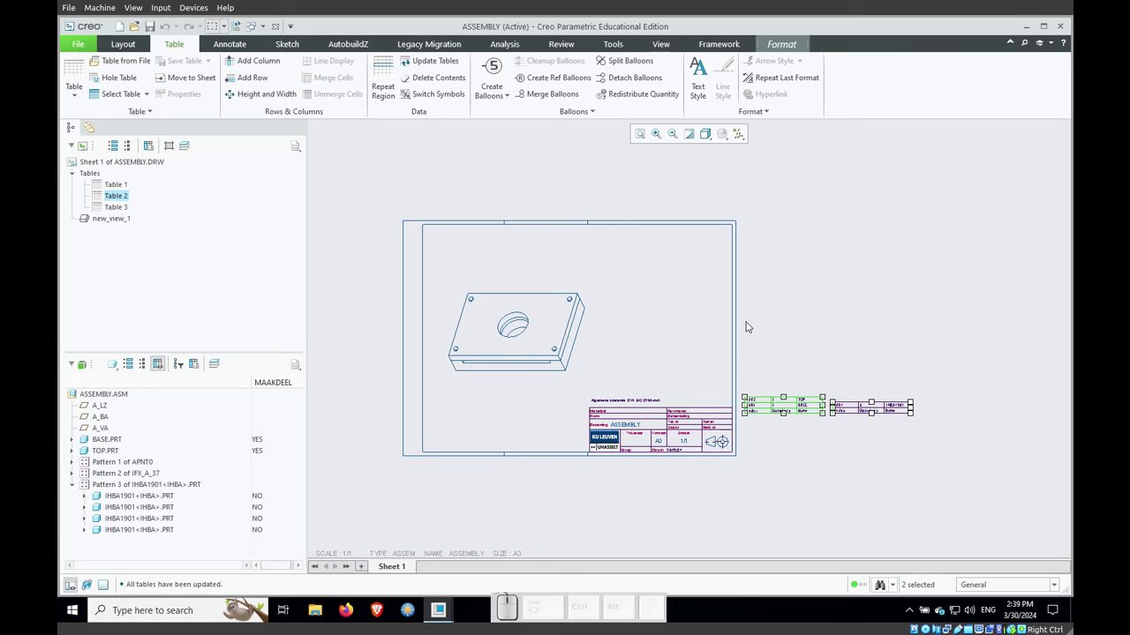
# Step: Create all BOM balloons for the make-parts table's repeat region and check them on the assembly view
pyautogui.click(589, 116)
pyautogui.click(488, 74)
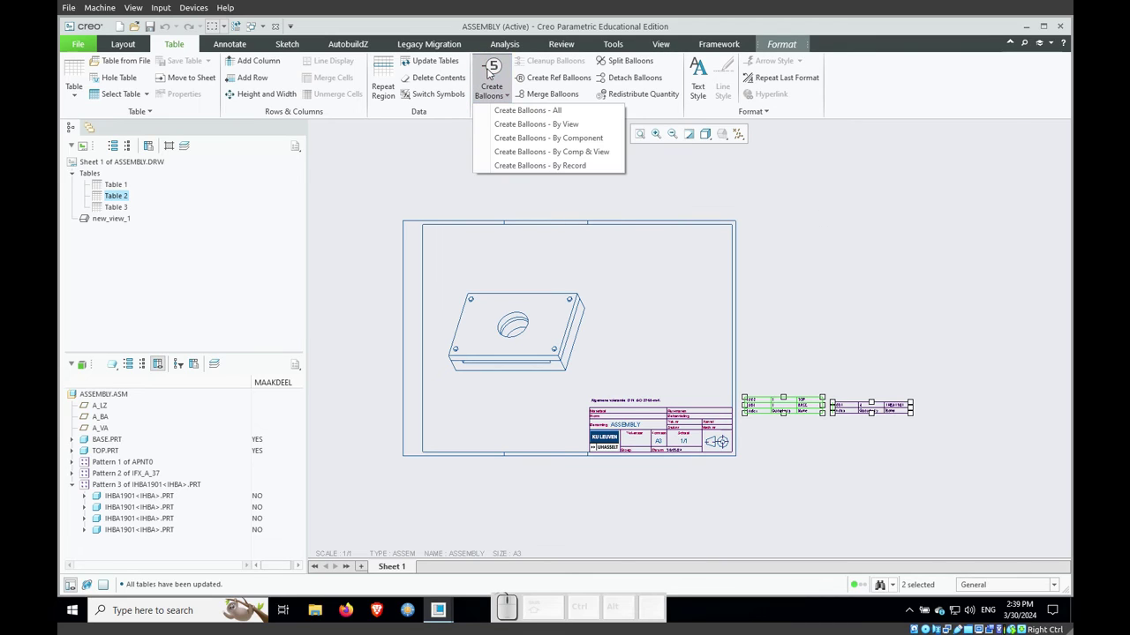
pyautogui.click(507, 111)
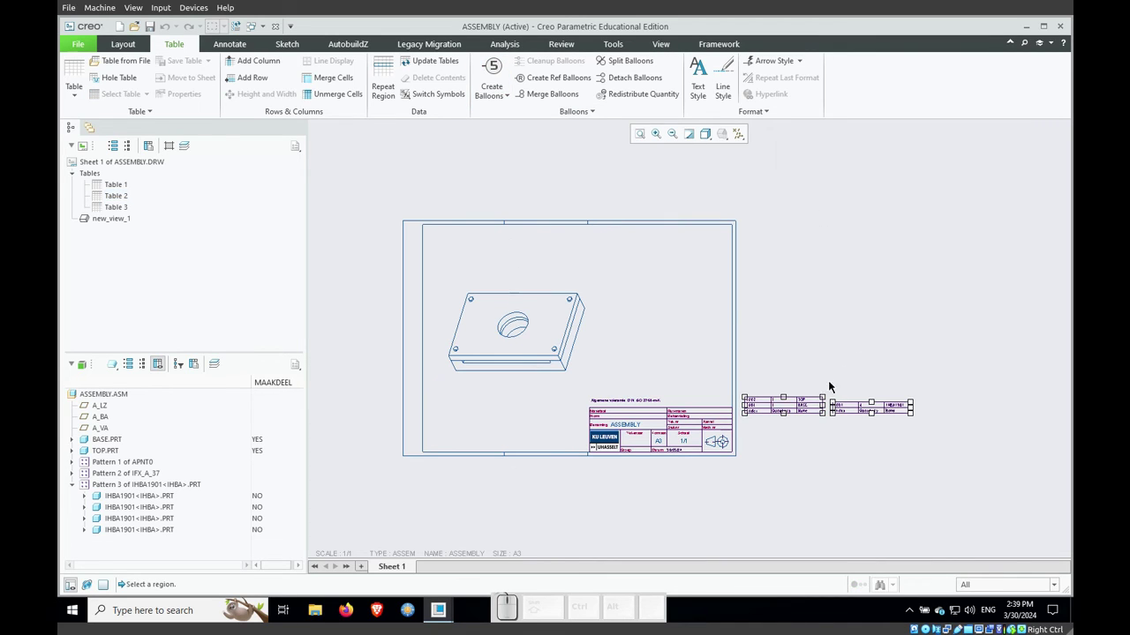
pyautogui.click(795, 406)
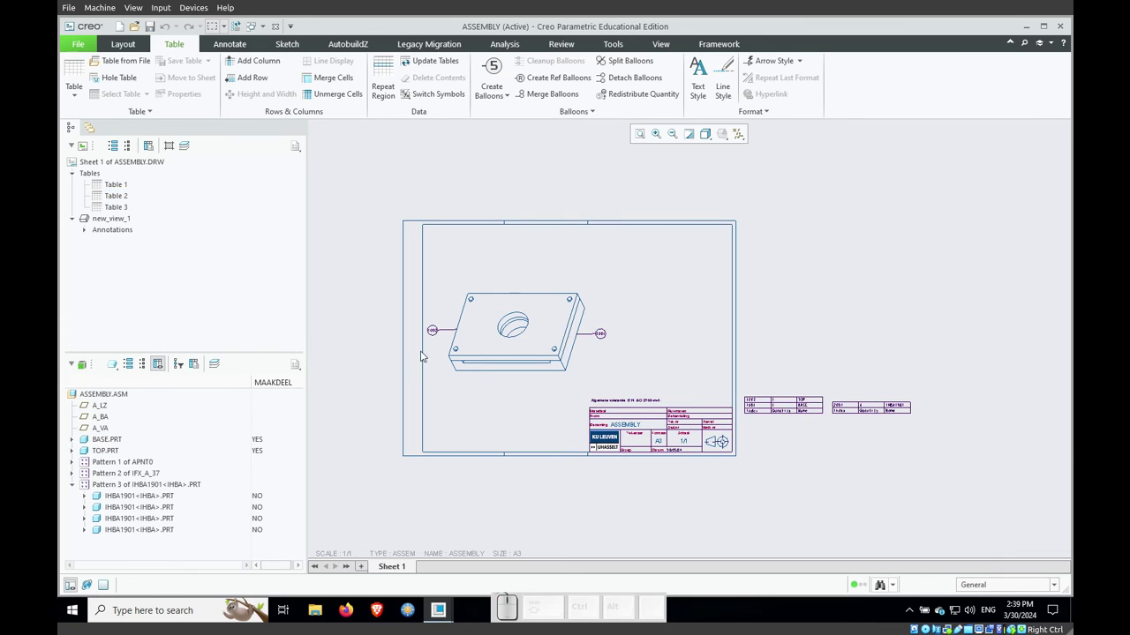
pyautogui.scroll(5, 428, 344)
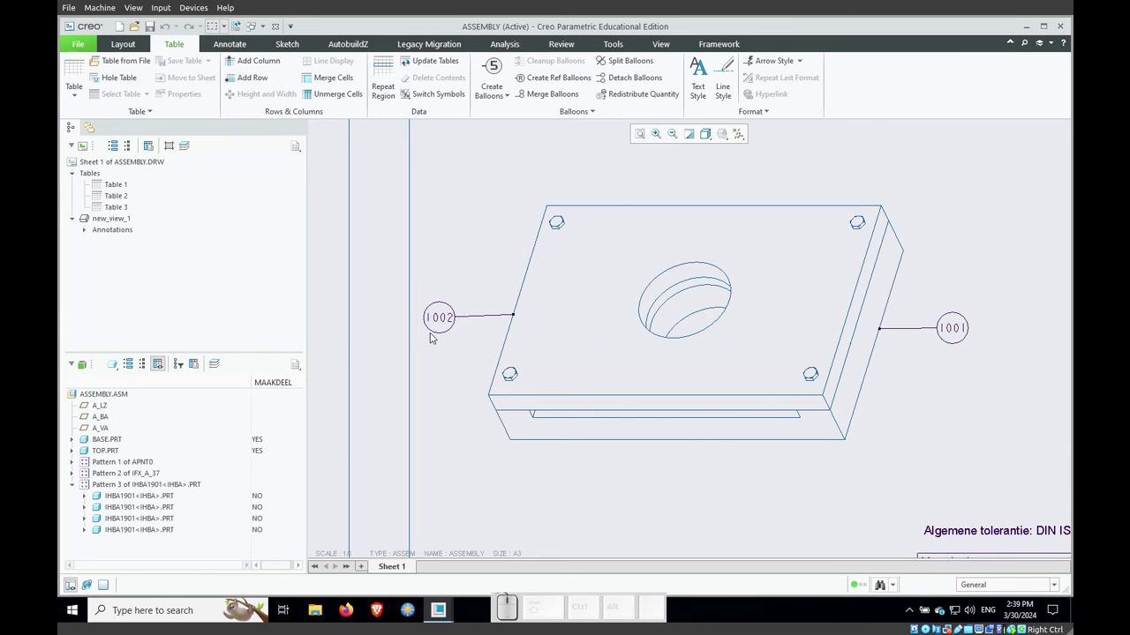
pyautogui.scroll(-5, 430, 338)
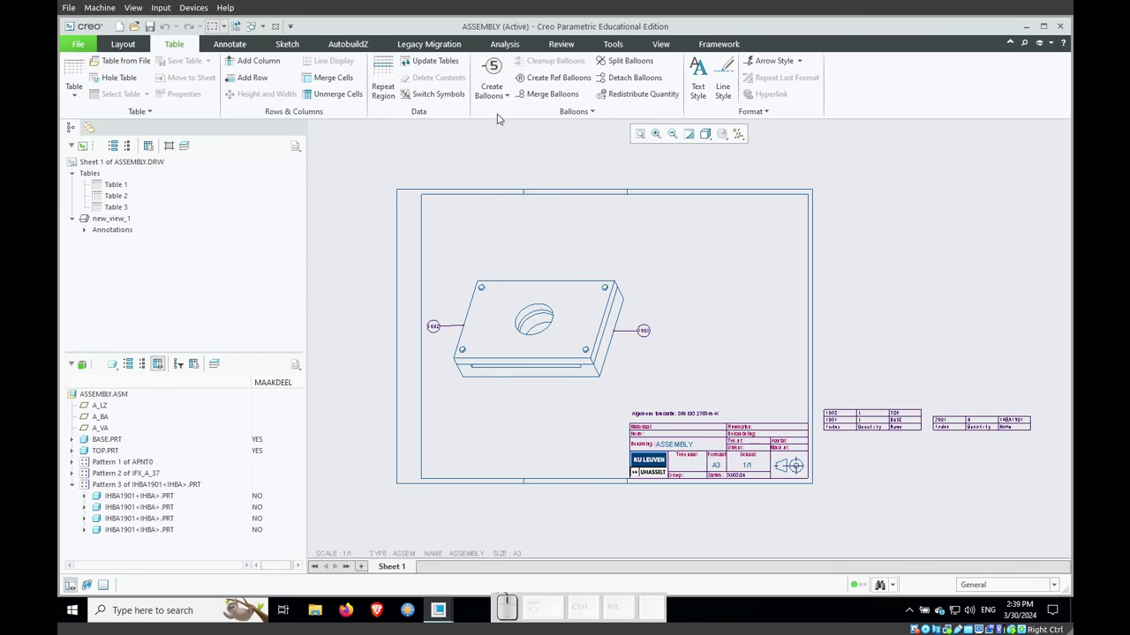
# Step: Create BOM balloons for the repeat region of the buy-parts table
pyautogui.click(489, 70)
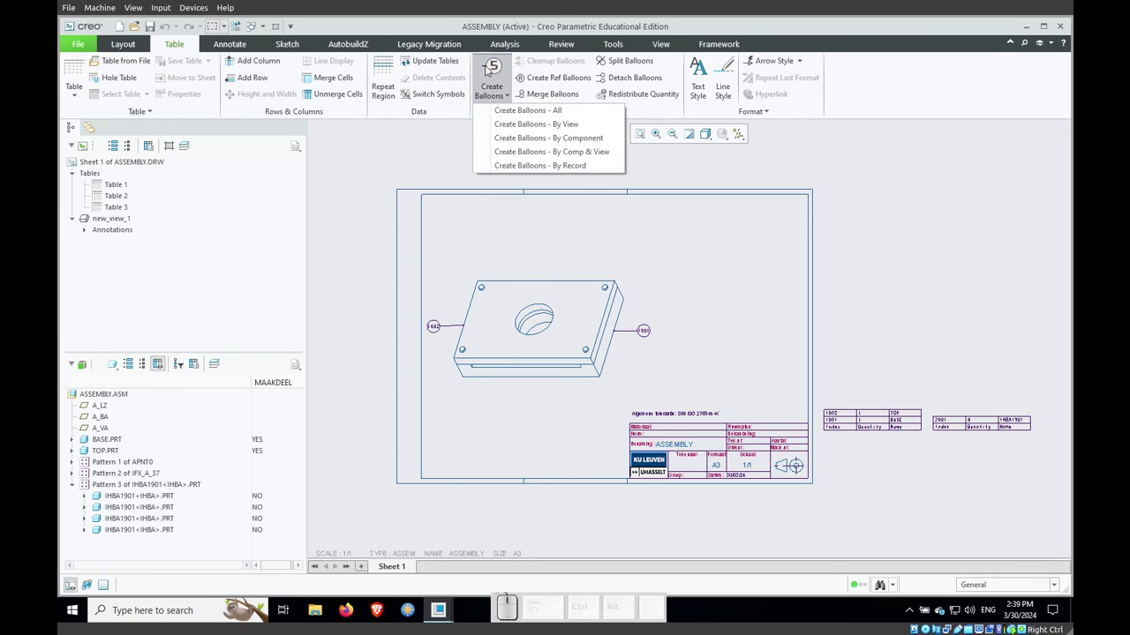
pyautogui.click(521, 120)
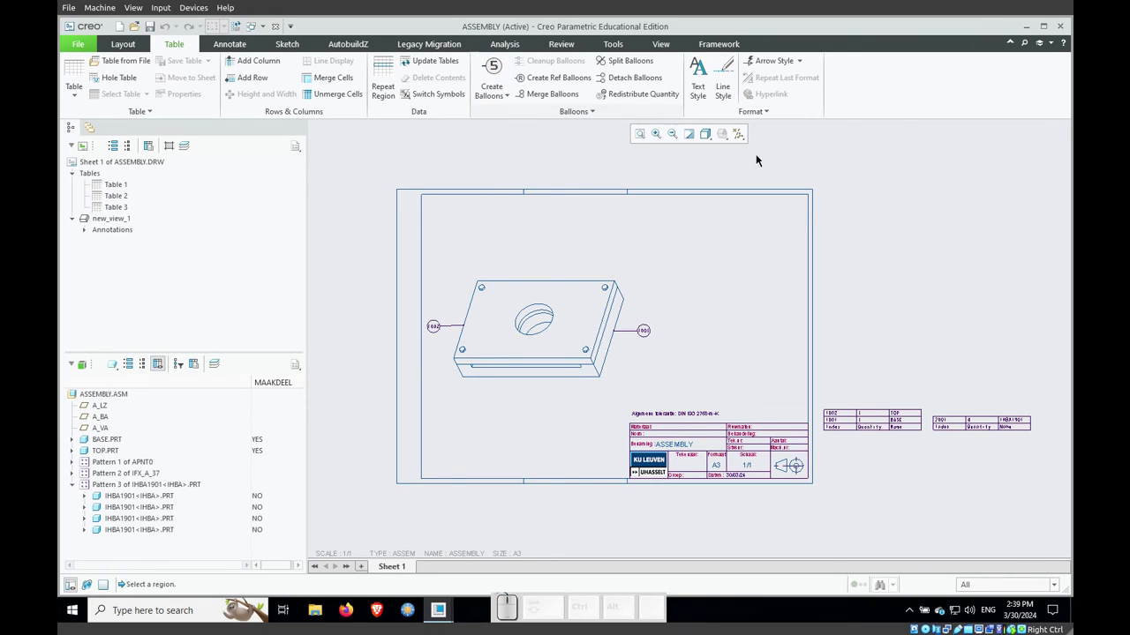
pyautogui.click(961, 425)
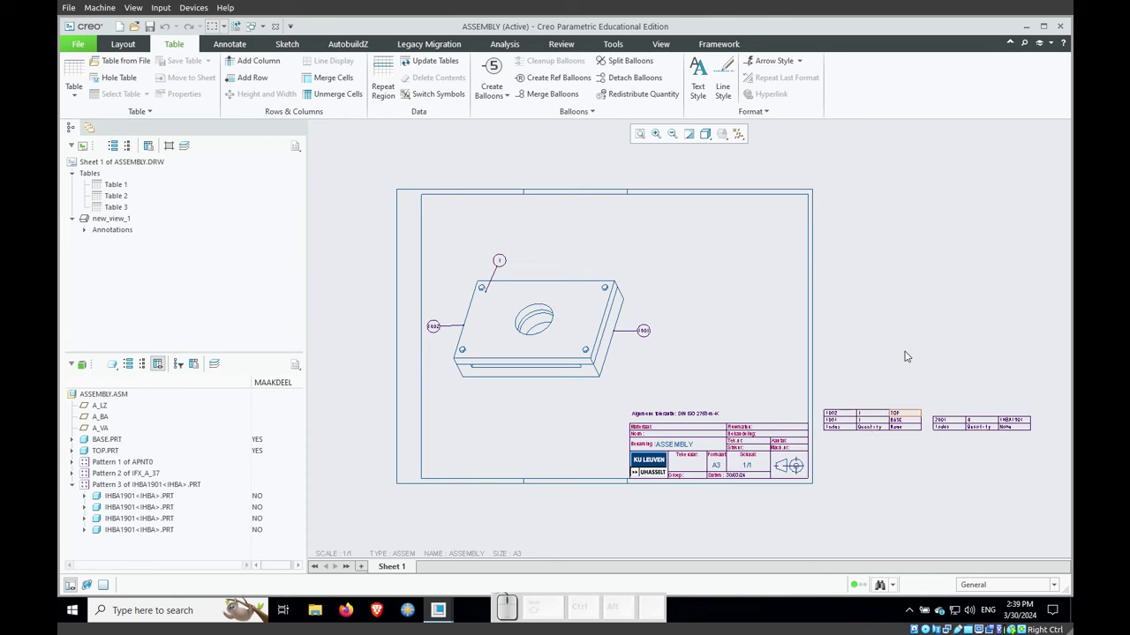
pyautogui.moveTo(923, 367); pyautogui.dragTo(979, 350)
# Step: Set the BOM balloon parameter of the buy-parts table to new_index_b from its index cell, accept the properties and deselect the table
pyautogui.moveTo(929, 409); pyautogui.dragTo(1037, 448)
pyautogui.rightClick(993, 395)
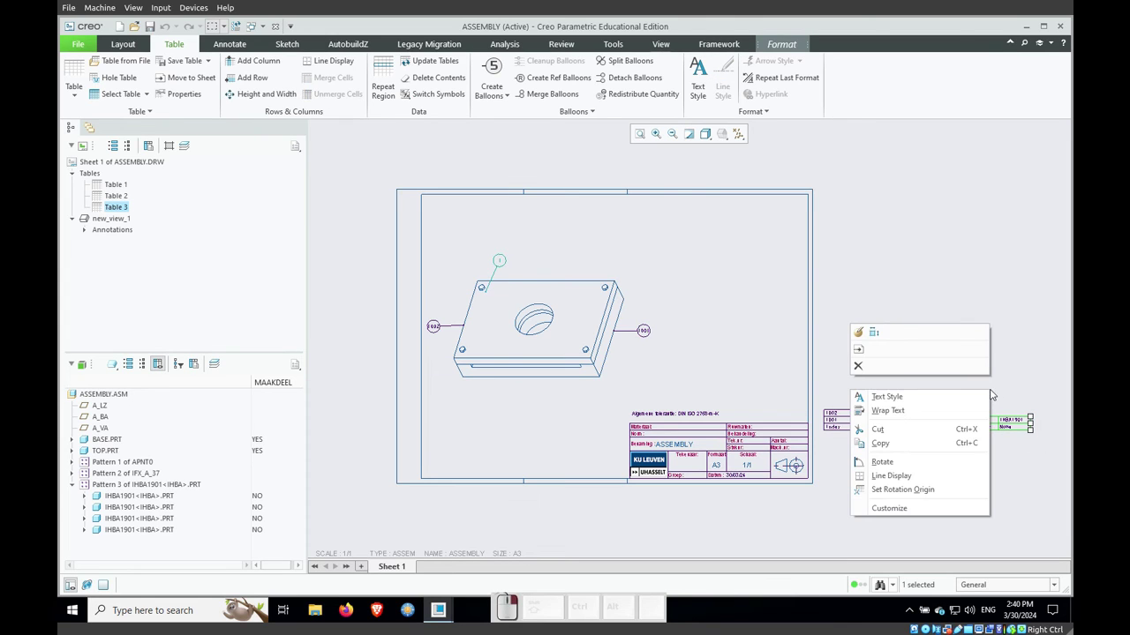
pyautogui.click(859, 331)
pyautogui.click(952, 172)
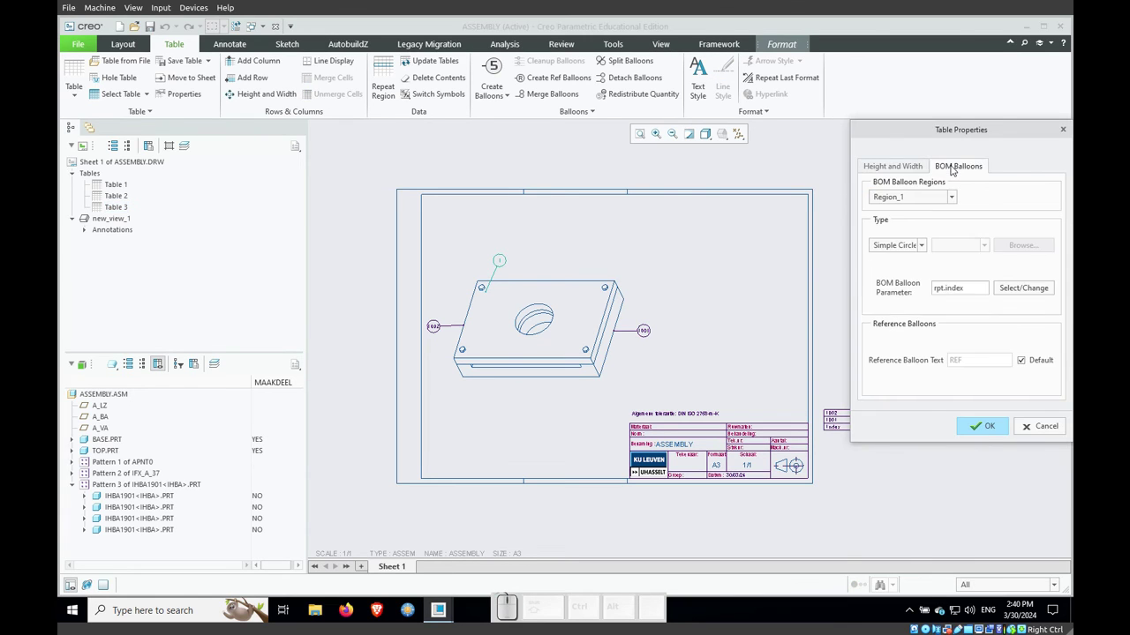
pyautogui.click(1015, 291)
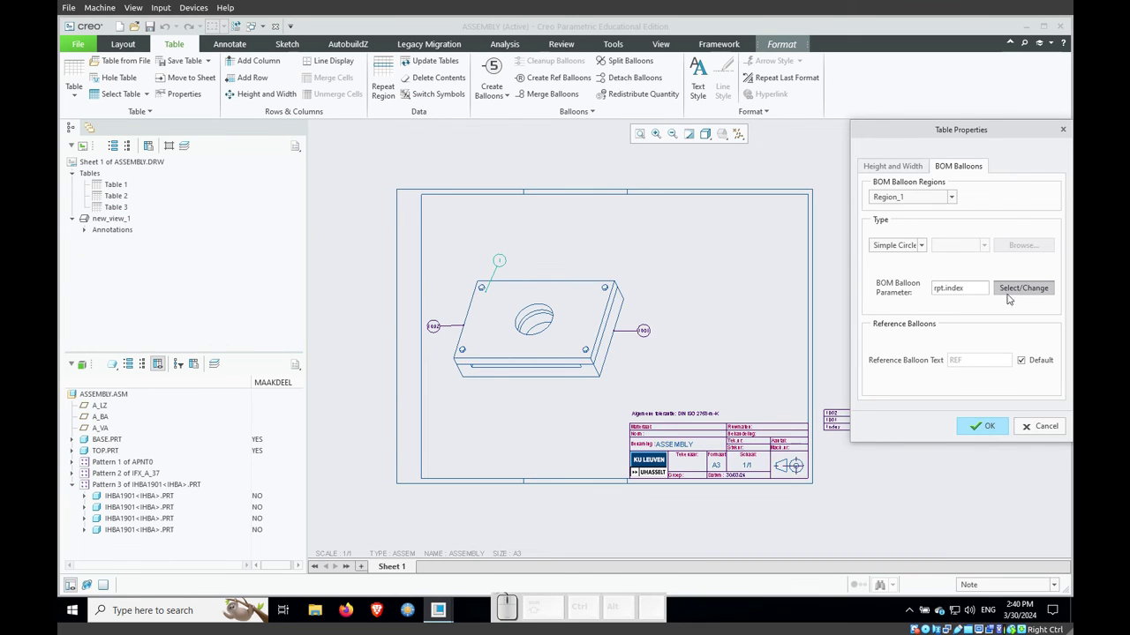
pyautogui.moveTo(757, 390); pyautogui.dragTo(623, 373, button='middle')
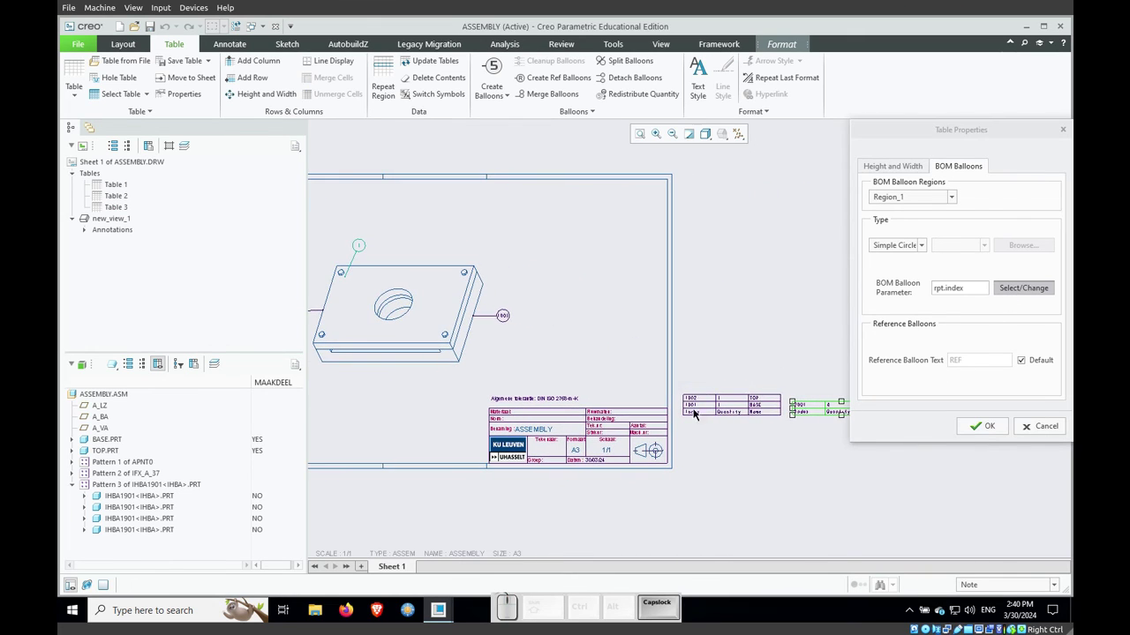
pyautogui.click(805, 410)
pyautogui.click(986, 426)
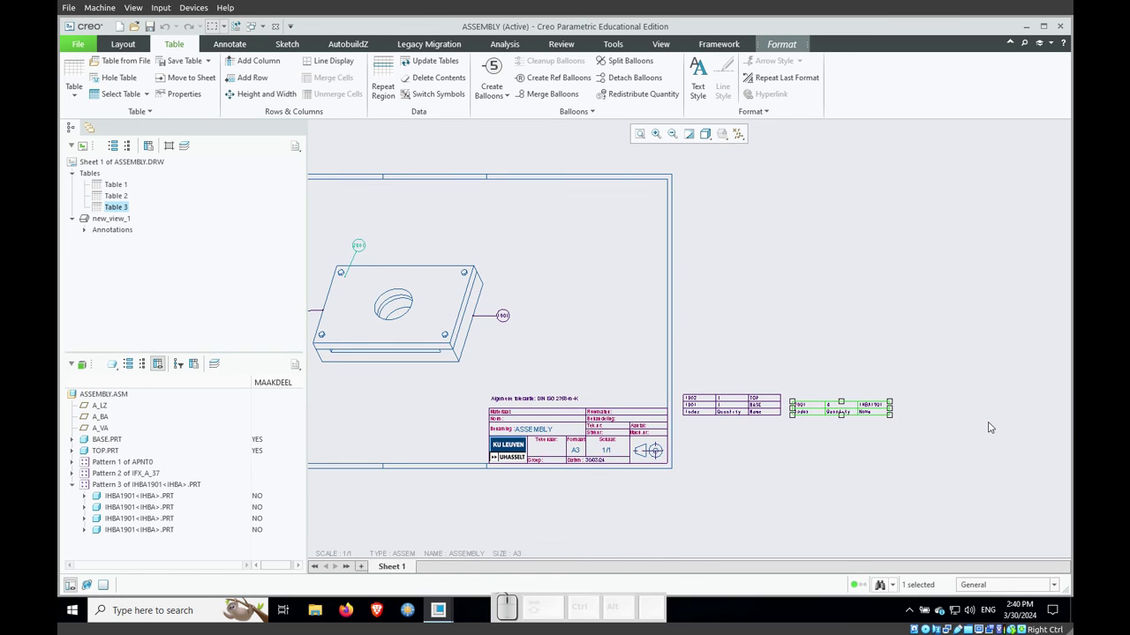
pyautogui.scroll(1, 790, 323)
pyautogui.scroll(-2, 569, 295)
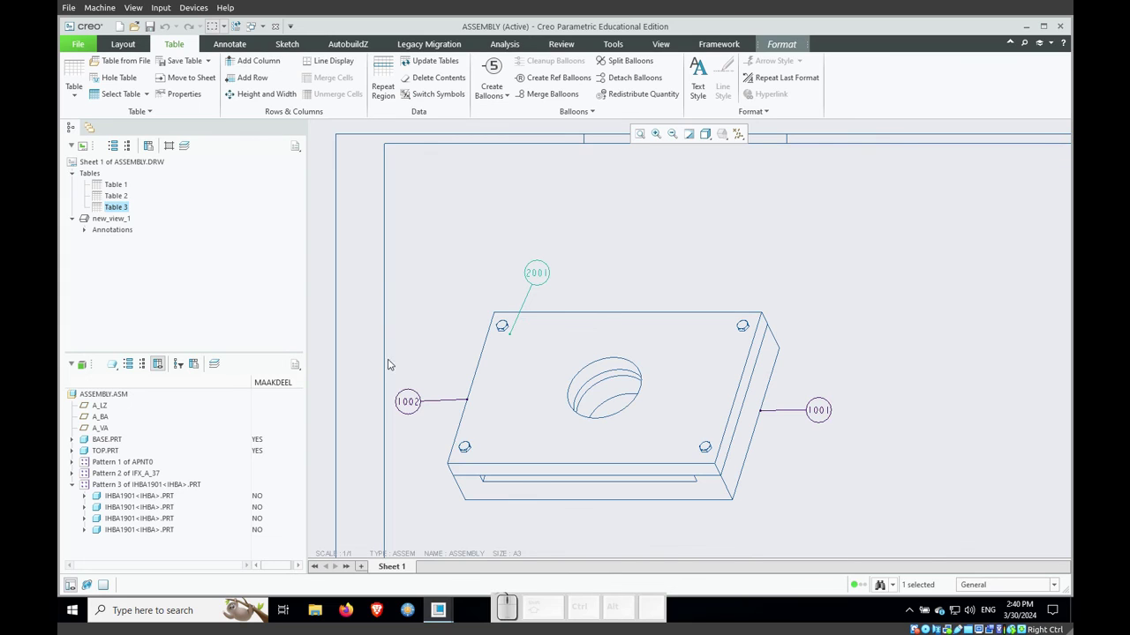
pyautogui.scroll(2, 380, 267)
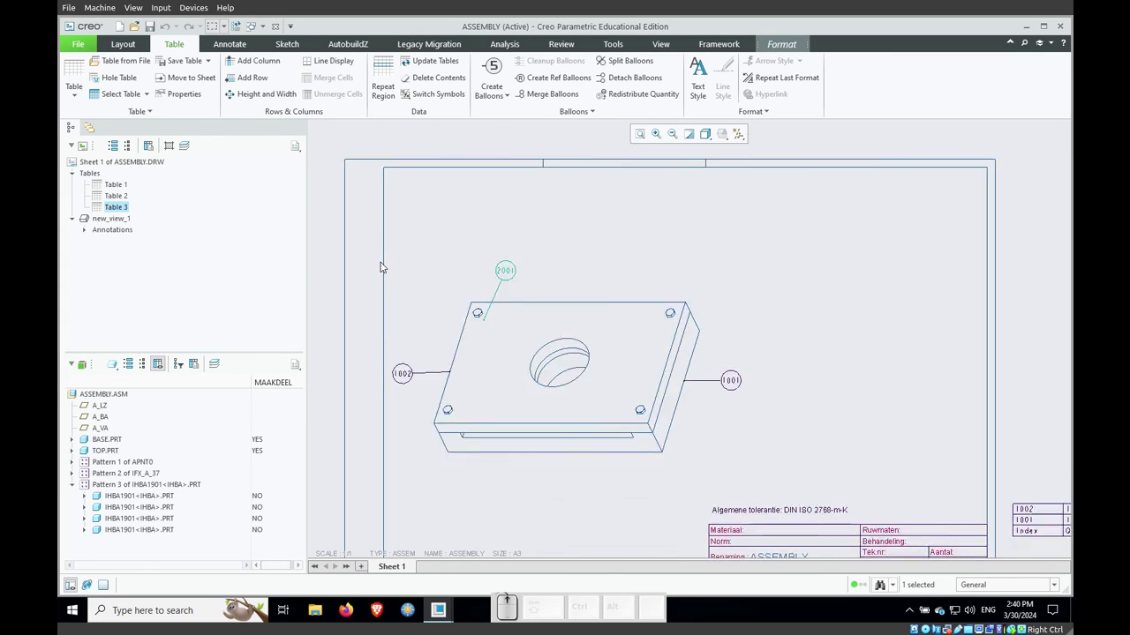
pyautogui.click(831, 277)
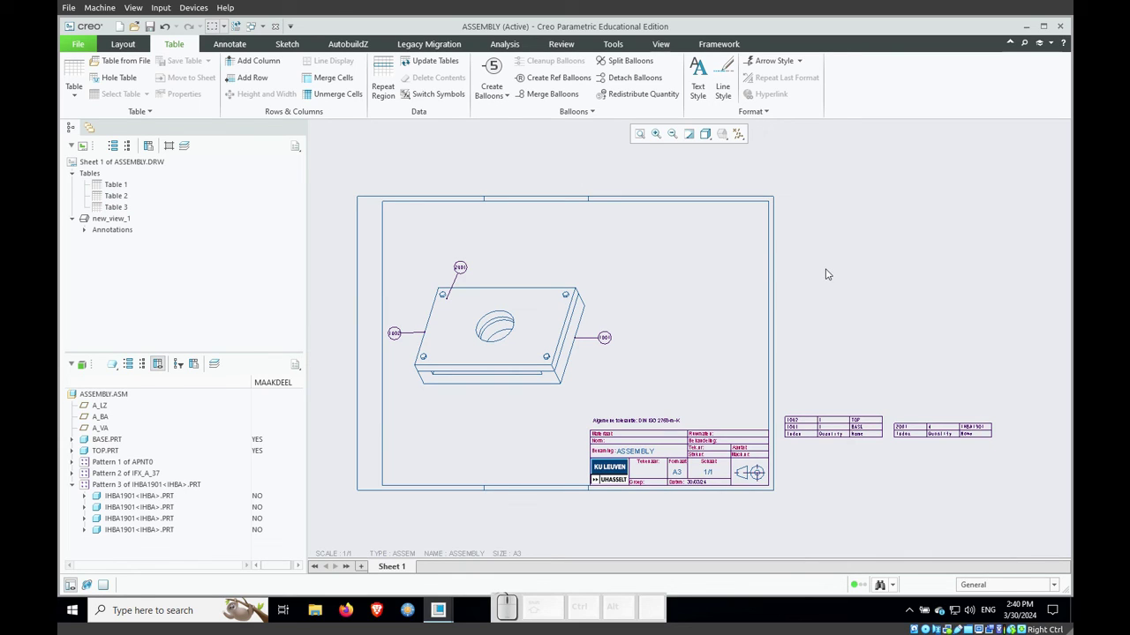
# Step: Set the MAAKDEEL parameter of BASE.PRT to NO and update all drawing tables
pyautogui.click(263, 439)
pyautogui.click(299, 440)
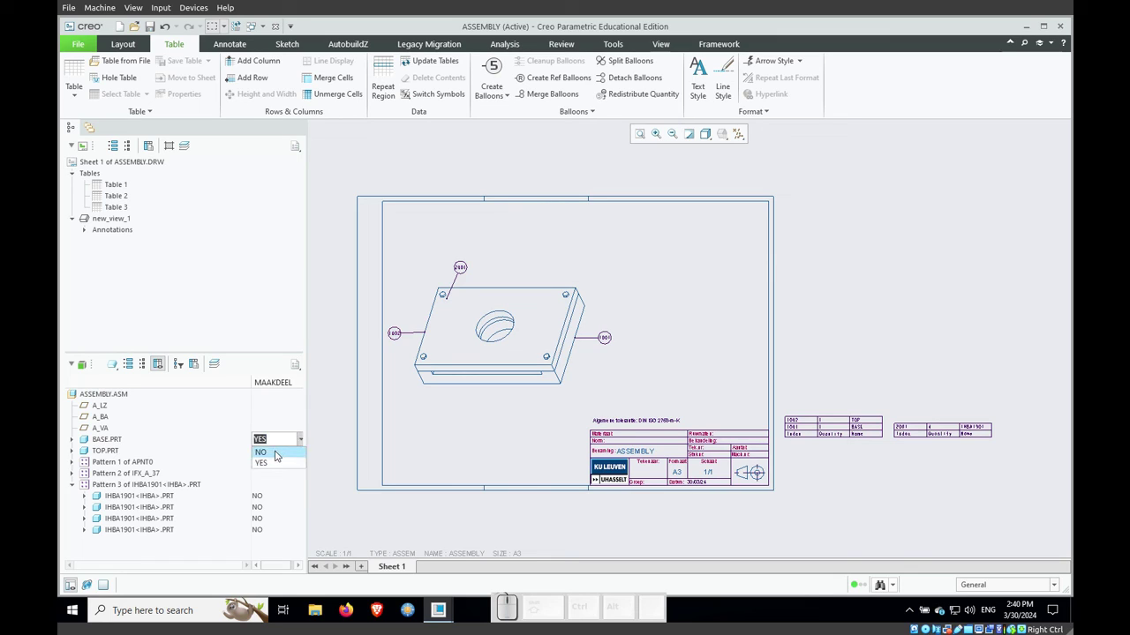
pyautogui.click(275, 454)
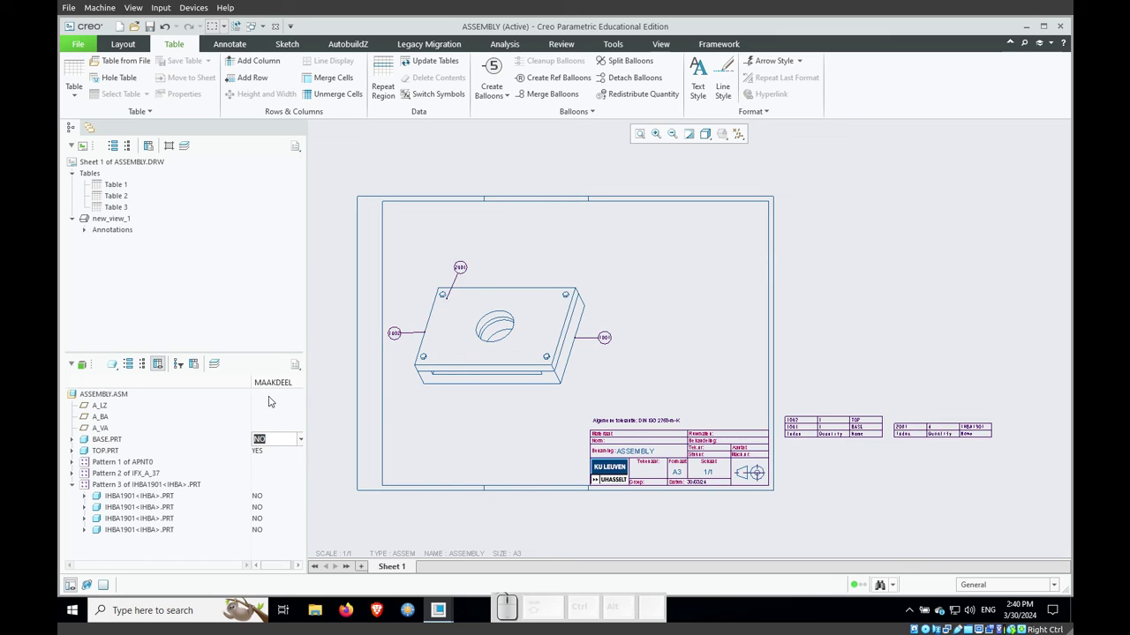
pyautogui.click(327, 421)
pyautogui.click(435, 61)
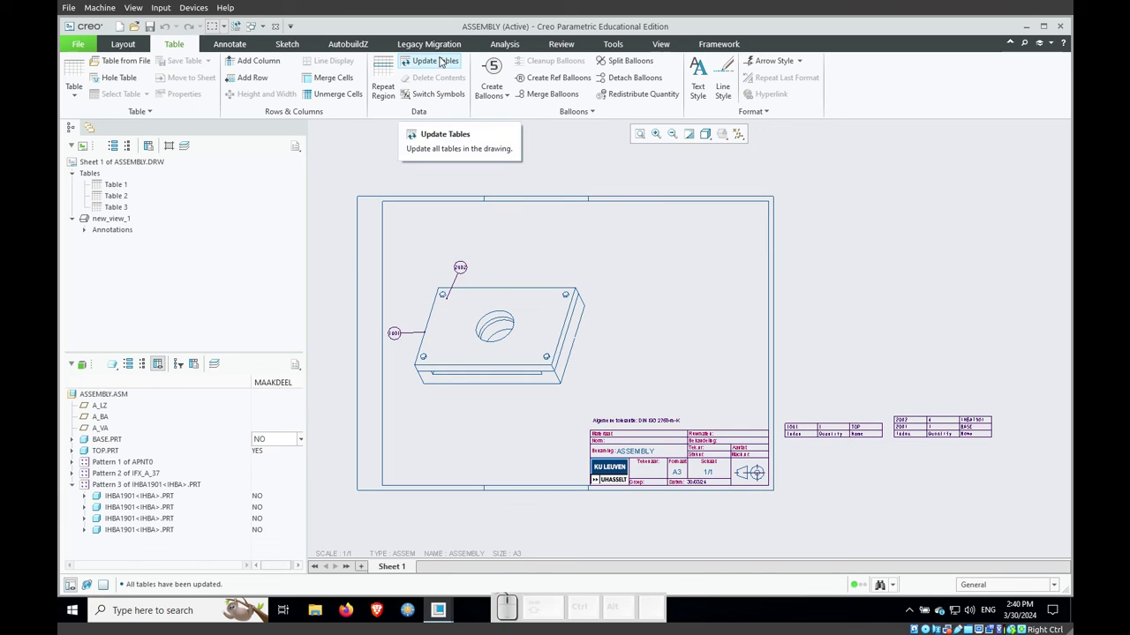
pyautogui.scroll(1, 671, 330)
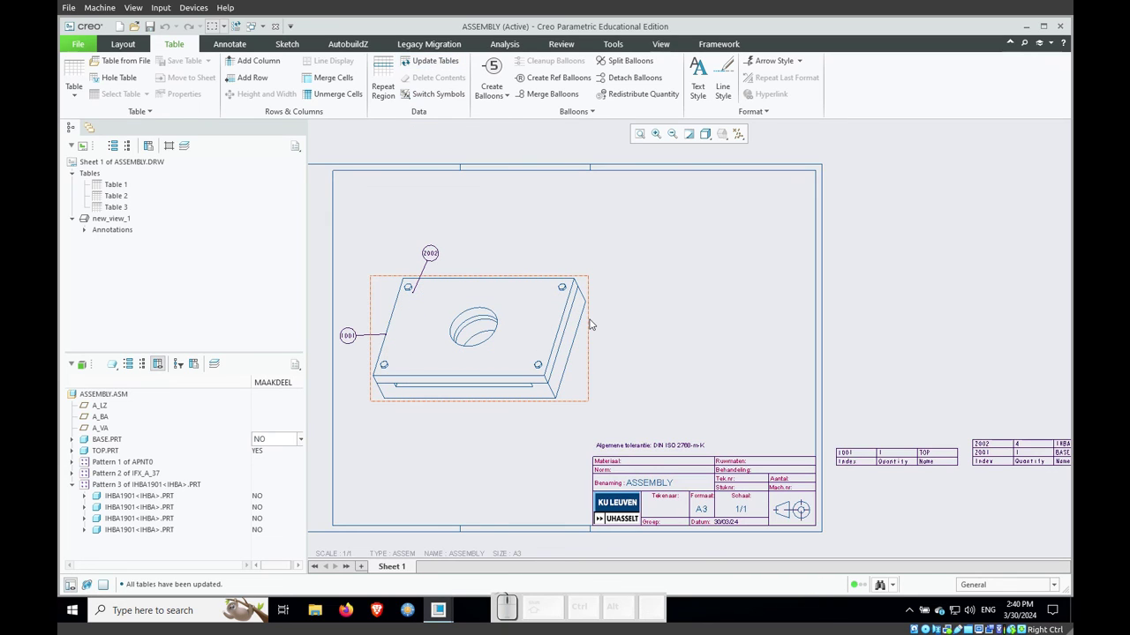
pyautogui.click(574, 112)
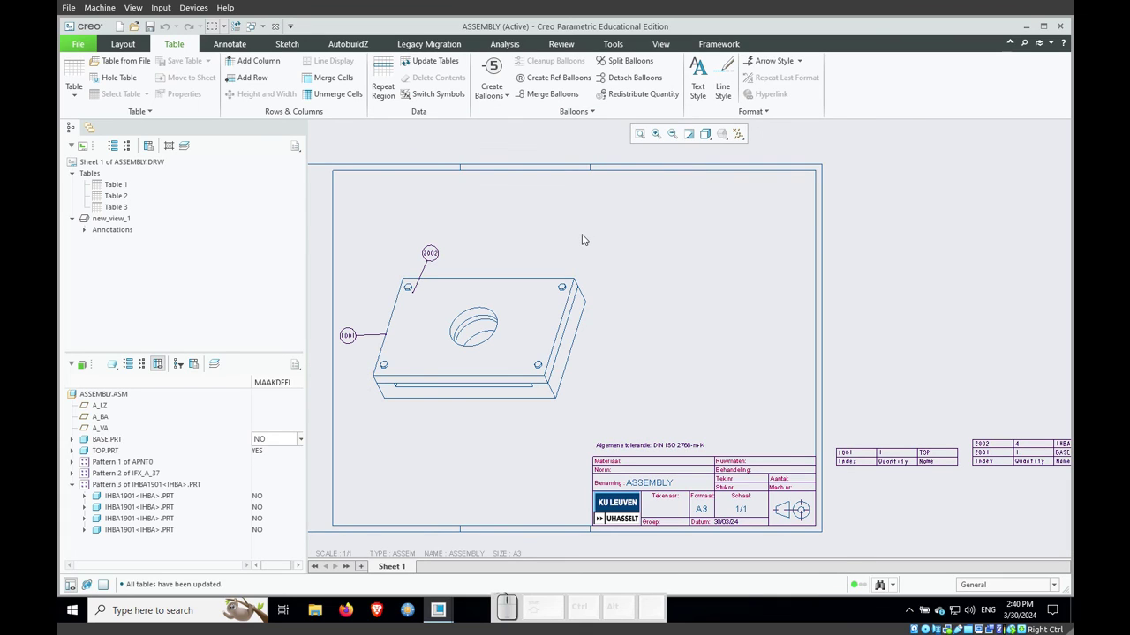
# Step: Create all BOM balloons for the repeat region of the buy-parts table and check them on the assembly view
pyautogui.click(492, 79)
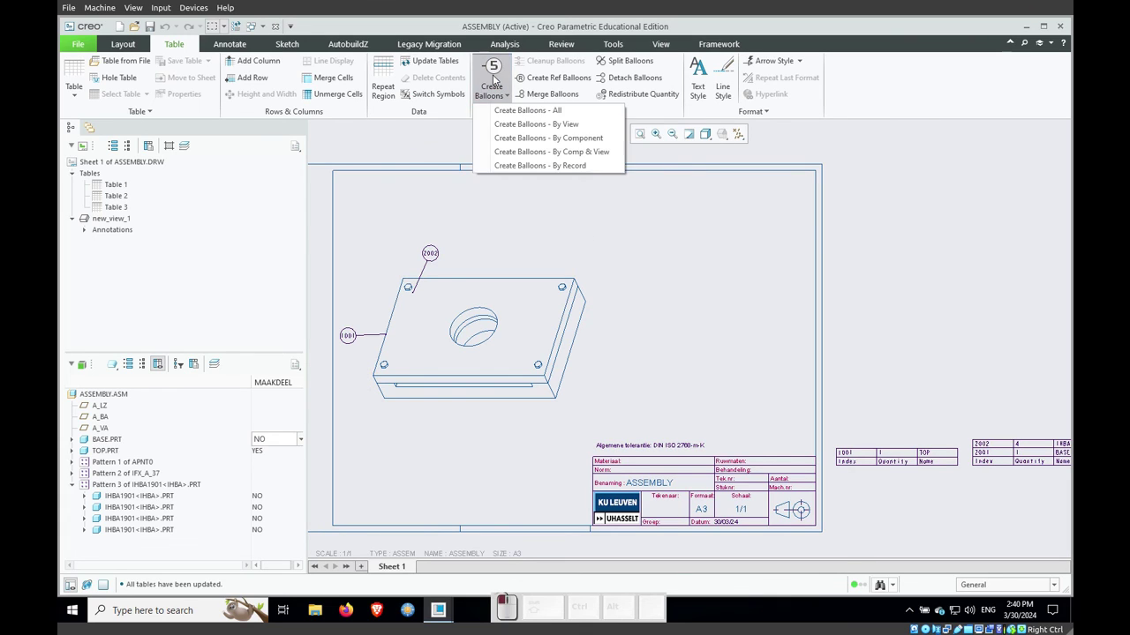
pyautogui.click(496, 111)
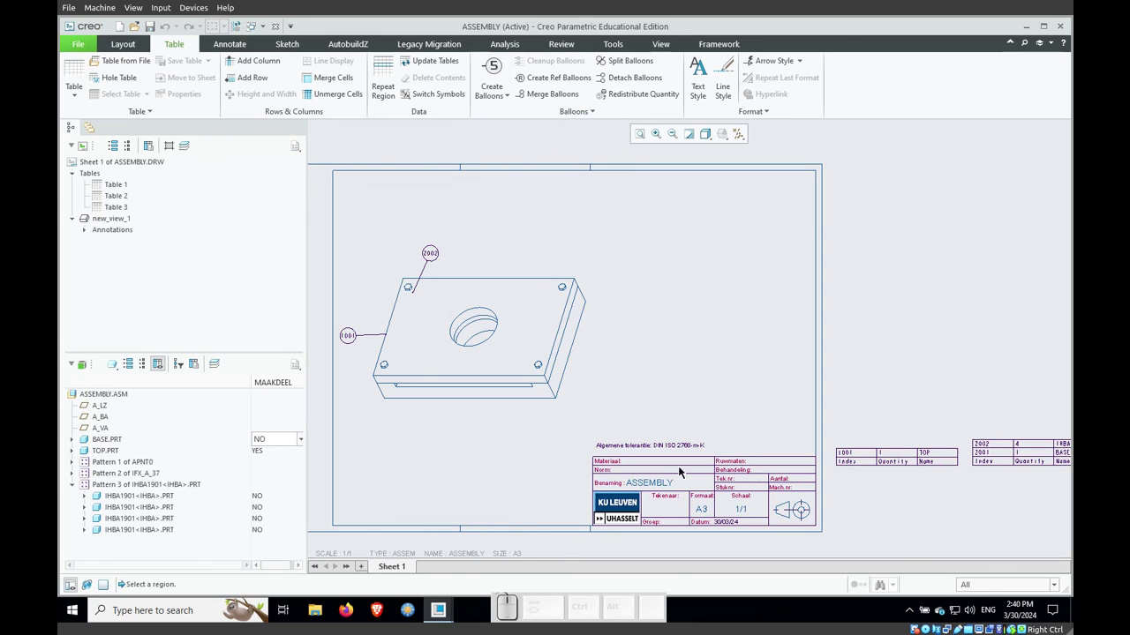
pyautogui.click(998, 449)
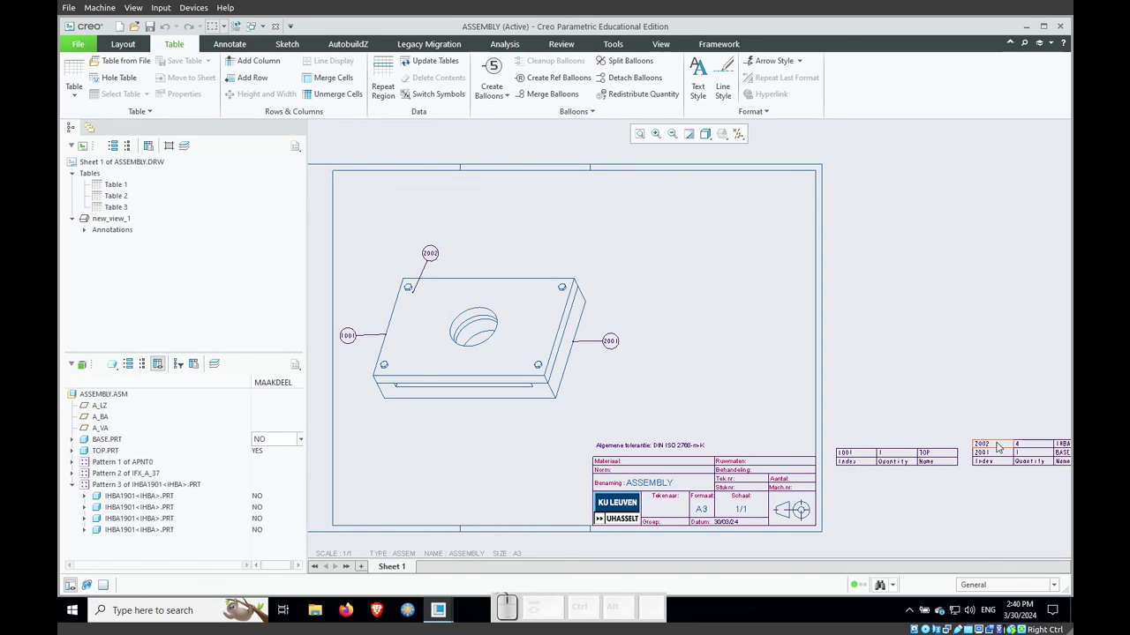
pyautogui.scroll(-1, 817, 365)
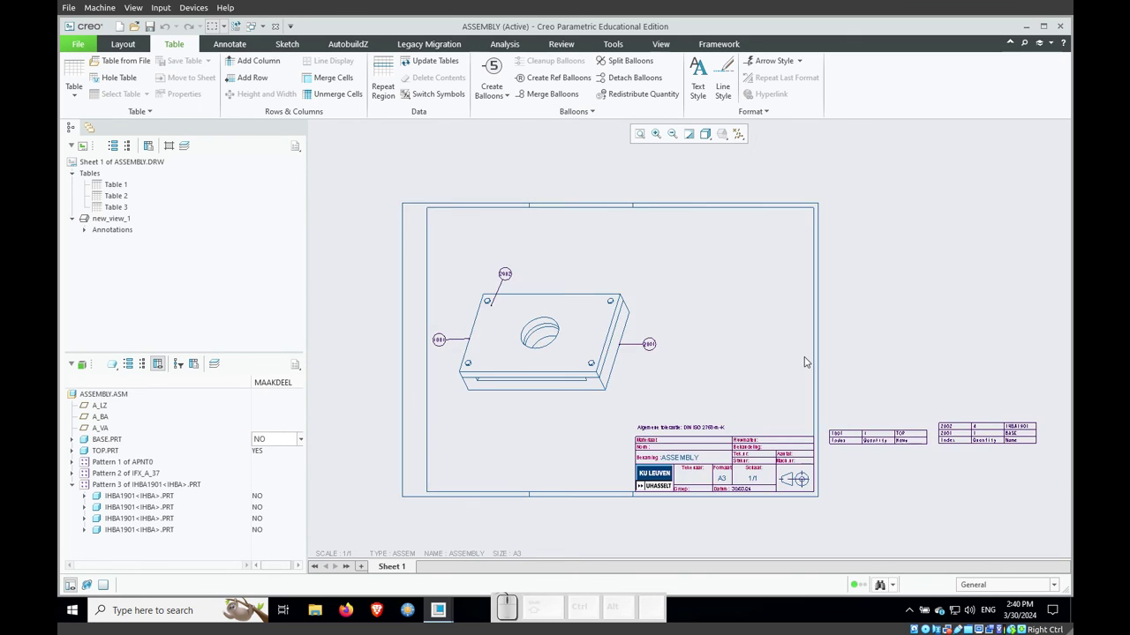
# Step: Set the MAAKDEEL parameter of BASE.PRT to YES and update all drawing tables
pyautogui.click(300, 438)
pyautogui.click(265, 461)
pyautogui.click(418, 65)
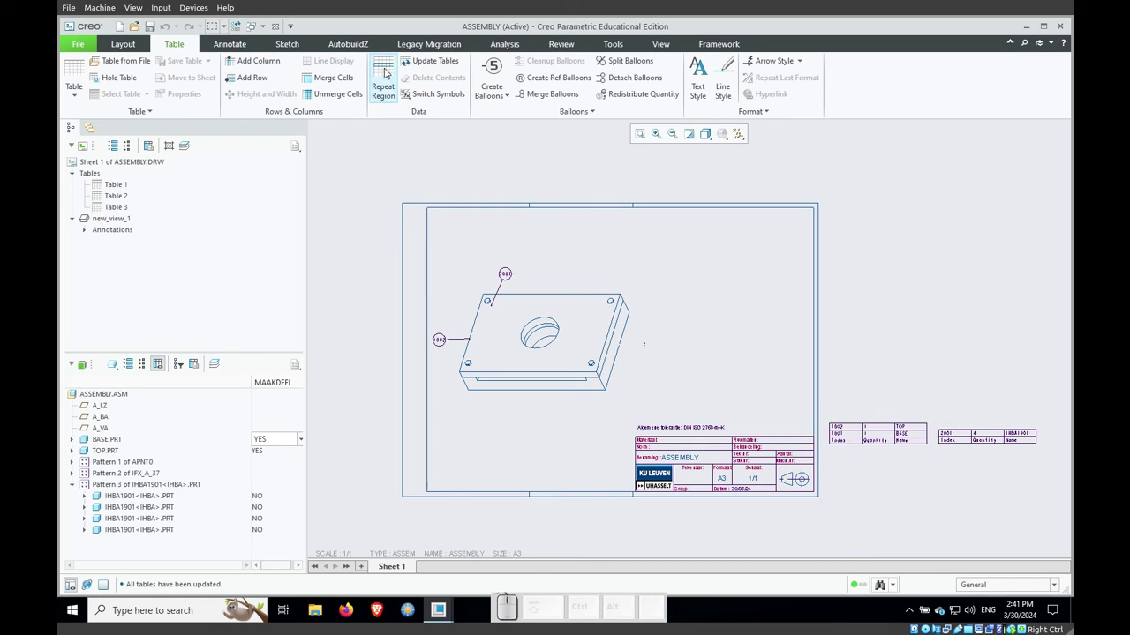
# Step: Create all BOM balloons for the repeat region of the make-parts table
pyautogui.click(494, 88)
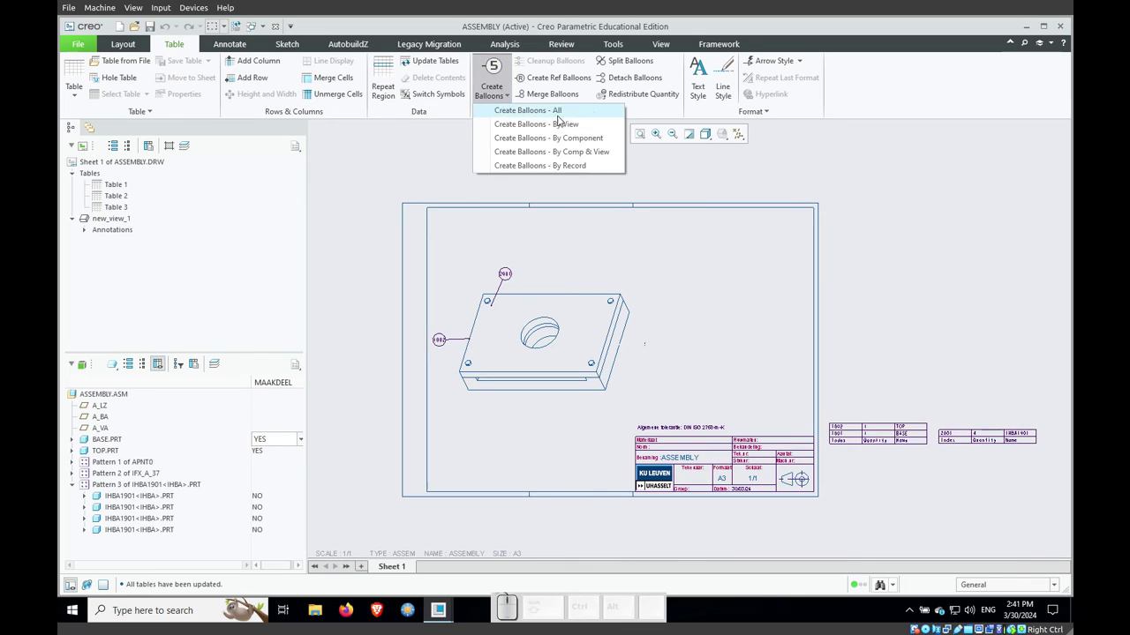
pyautogui.click(530, 110)
pyautogui.click(884, 434)
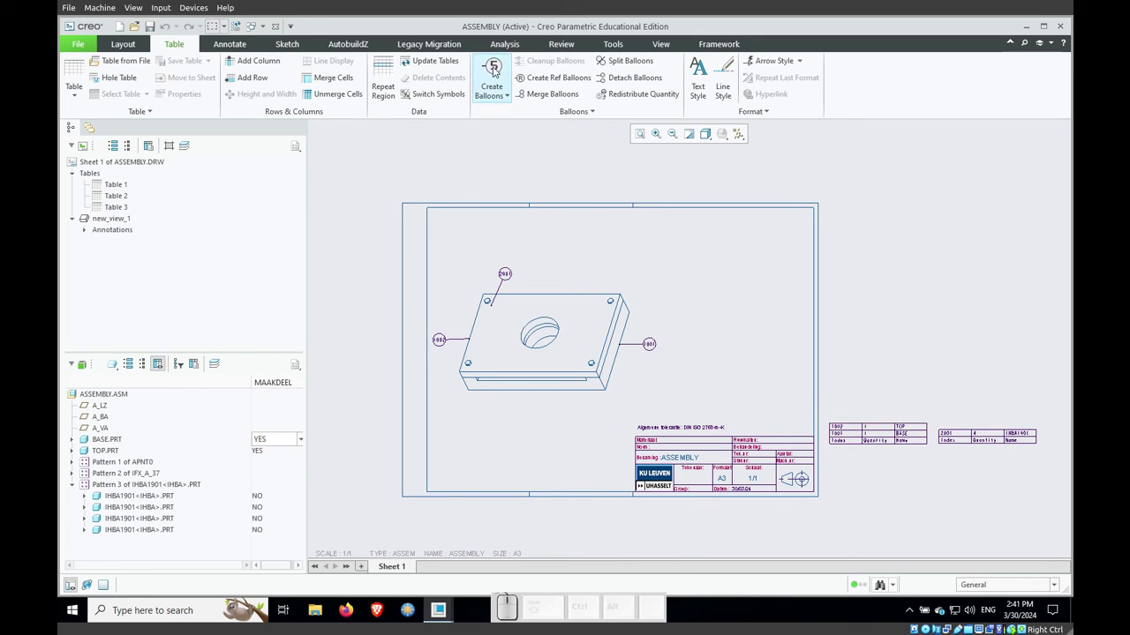
pyautogui.click(494, 88)
pyautogui.click(529, 109)
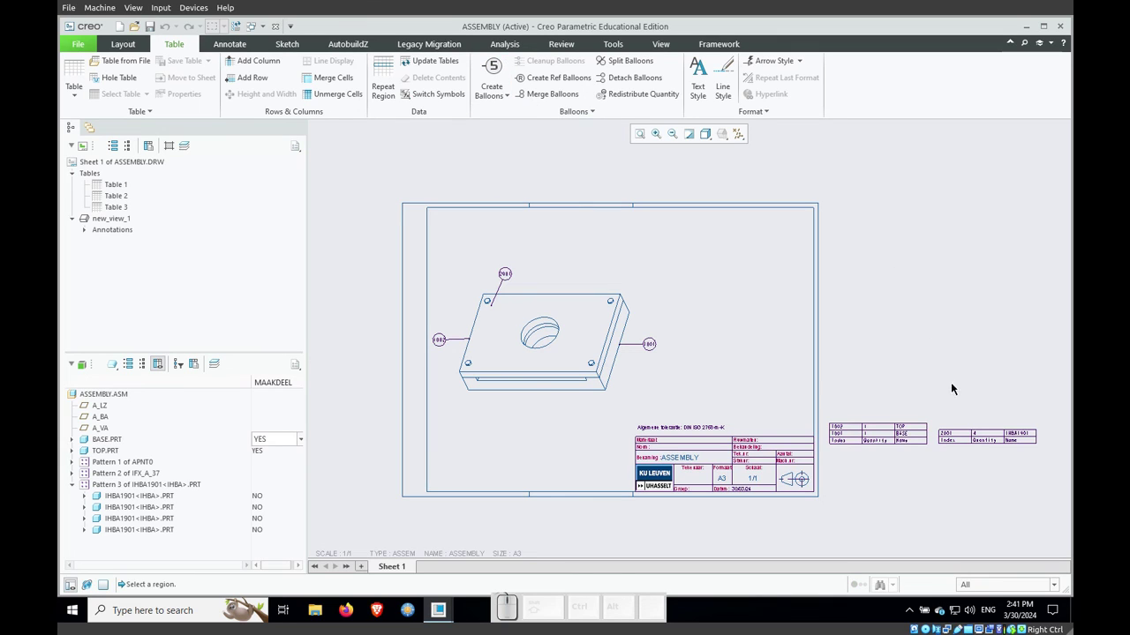
pyautogui.click(968, 434)
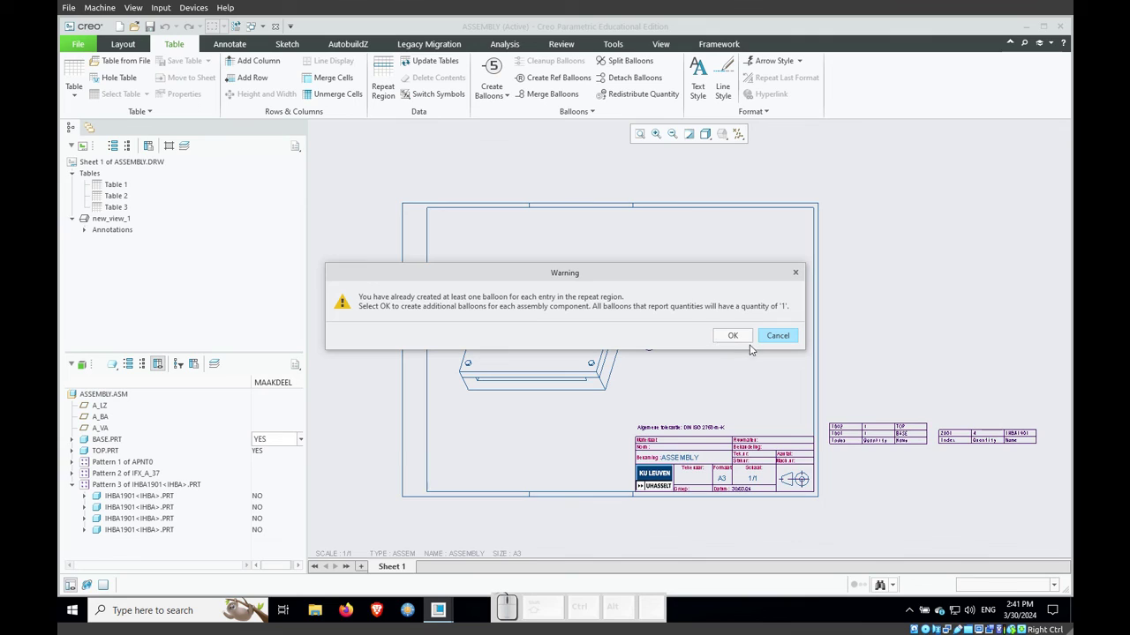
pyautogui.click(781, 337)
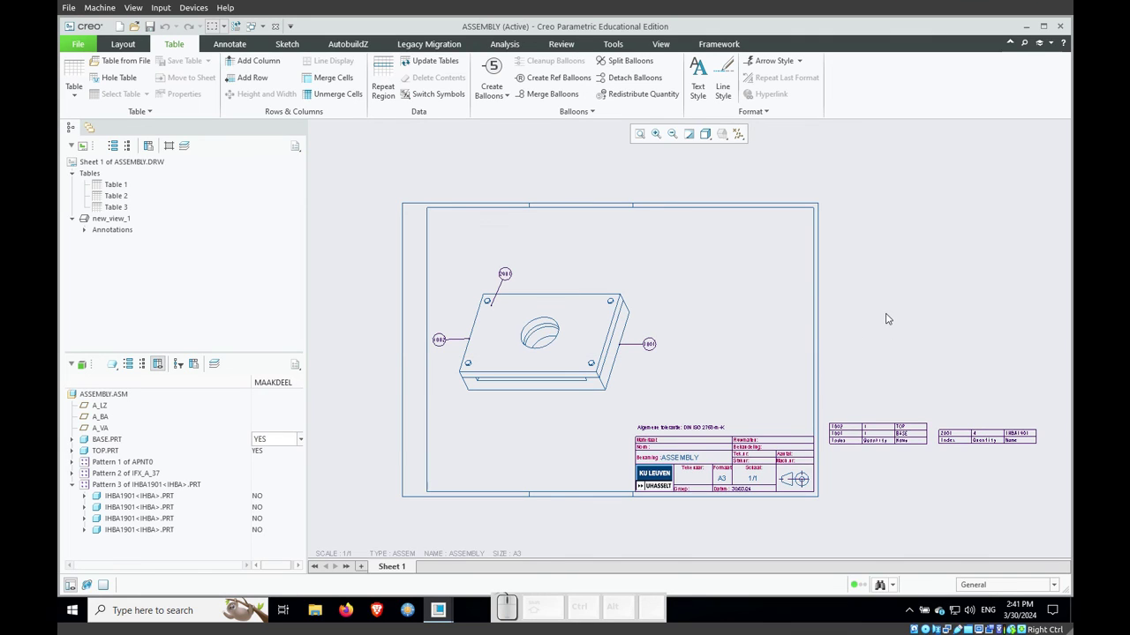